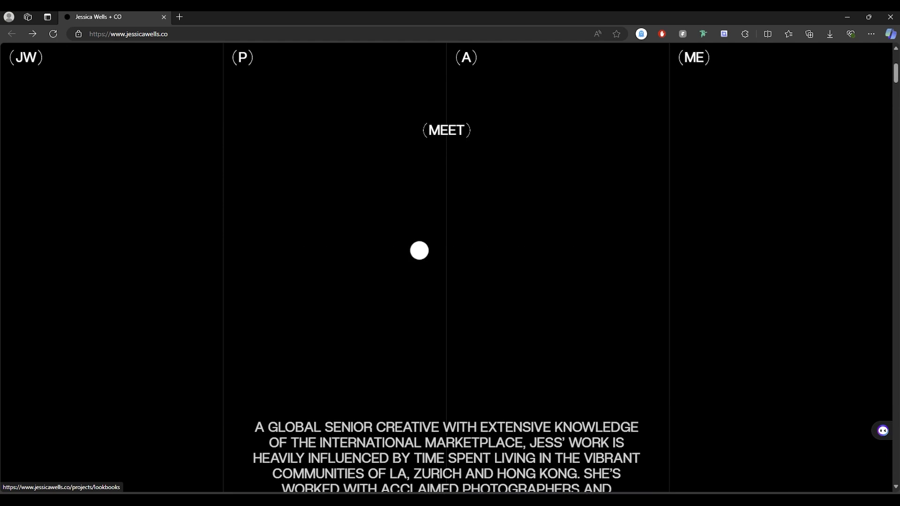
Examine the reference portfolio site from the intro through the sideways-scrolling Projects gallery to the EXPLORE heading
scroll(419, 252, down, 3)
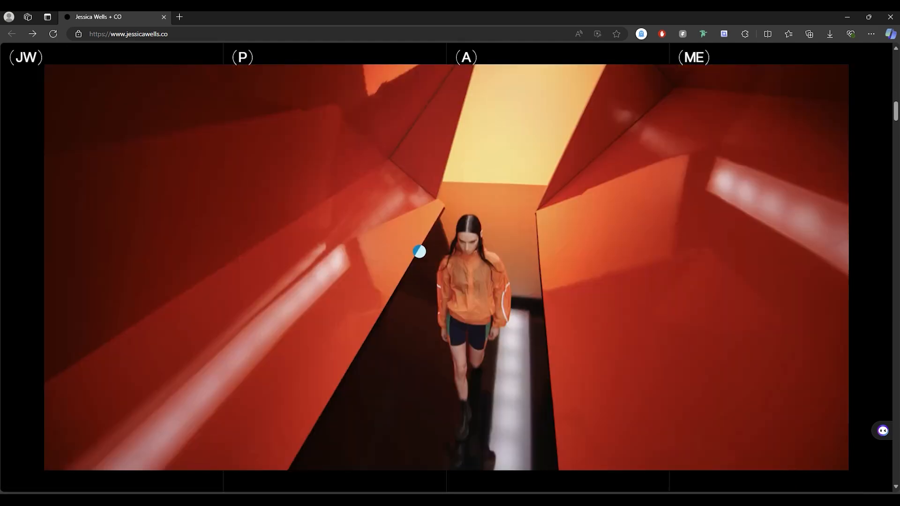
scroll(420, 252, down, 3)
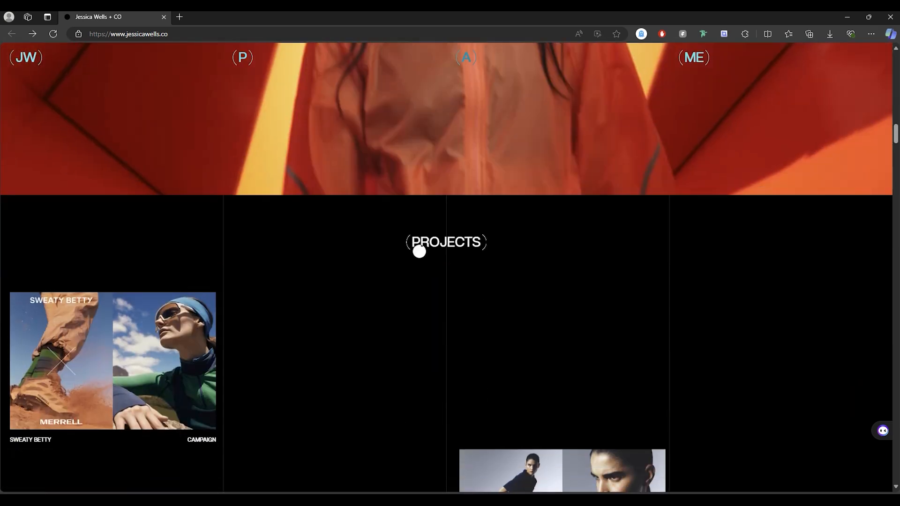
scroll(411, 277, down, 3)
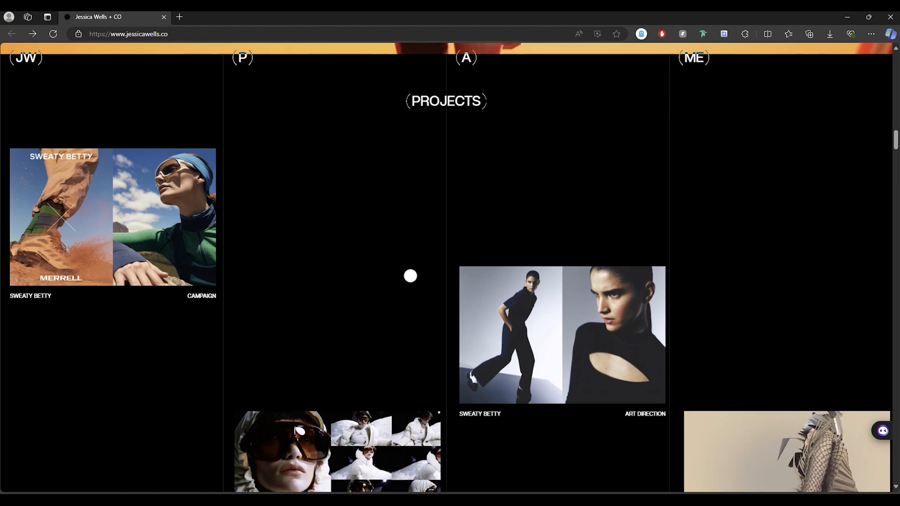
scroll(390, 231, down, 1)
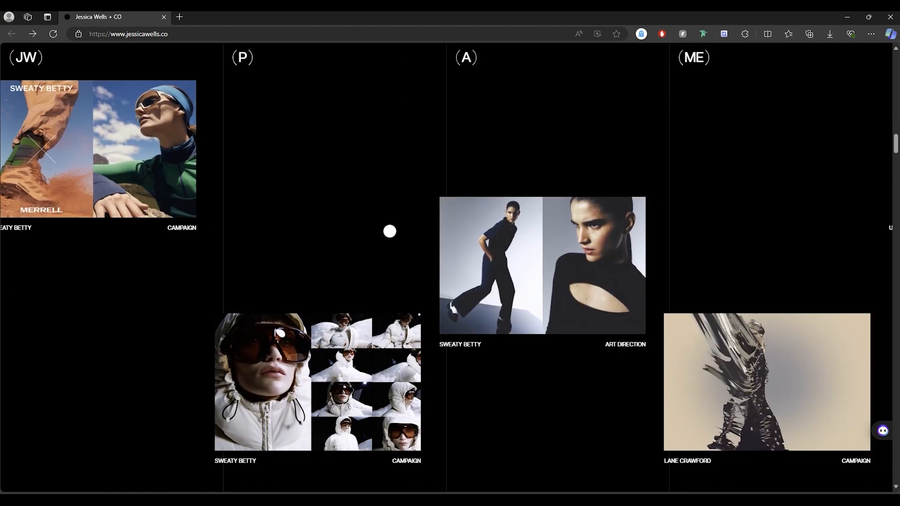
scroll(389, 231, down, 3)
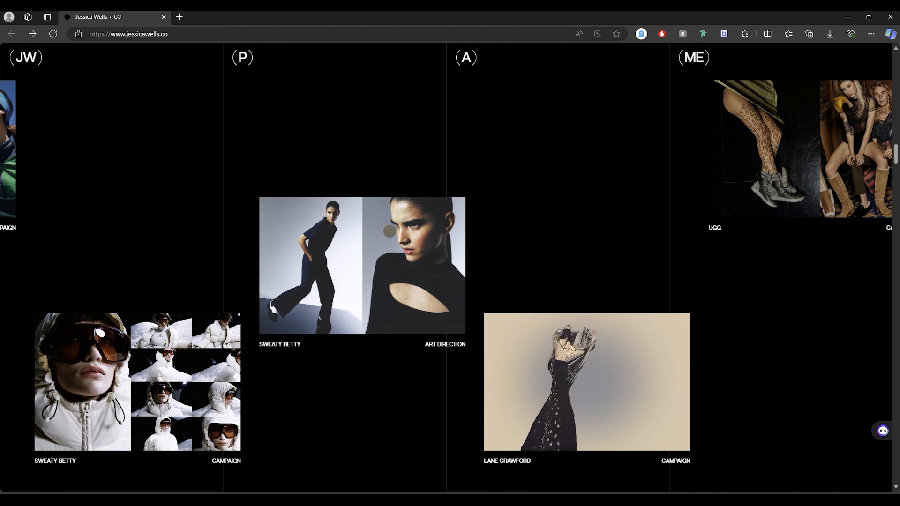
scroll(389, 232, down, 1)
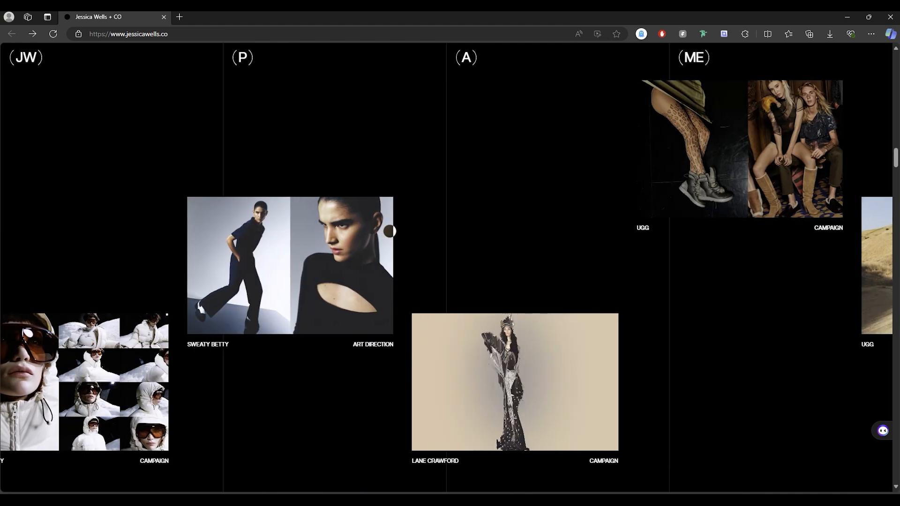
scroll(390, 232, down, 5)
scroll(628, 240, down, 5)
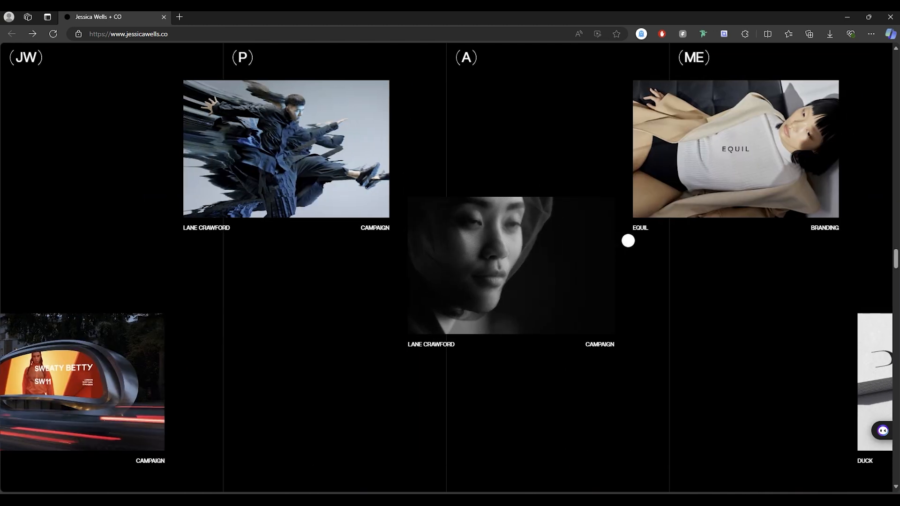
scroll(628, 242, down, 4)
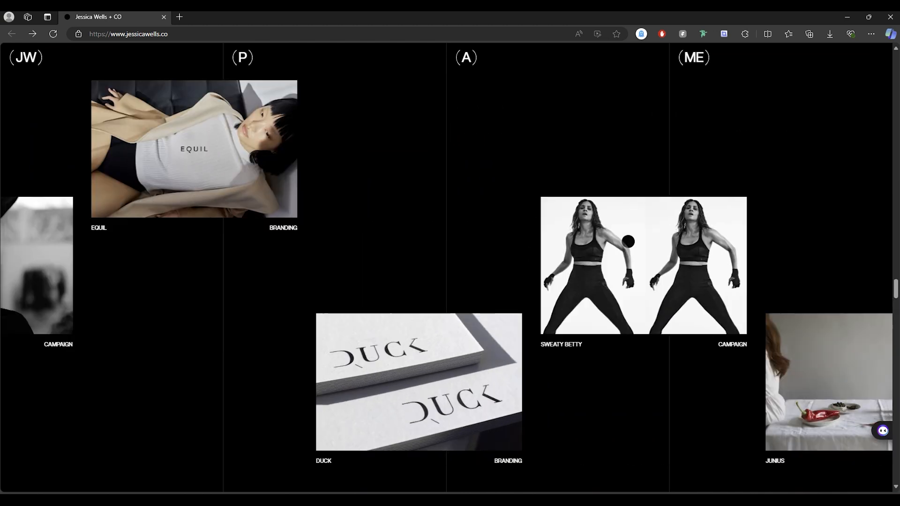
scroll(628, 242, down, 2)
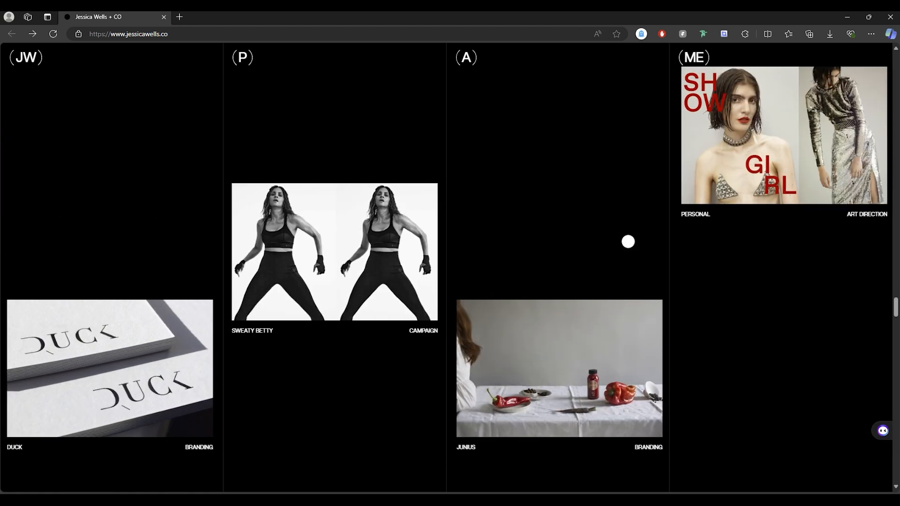
scroll(628, 241, down, 3)
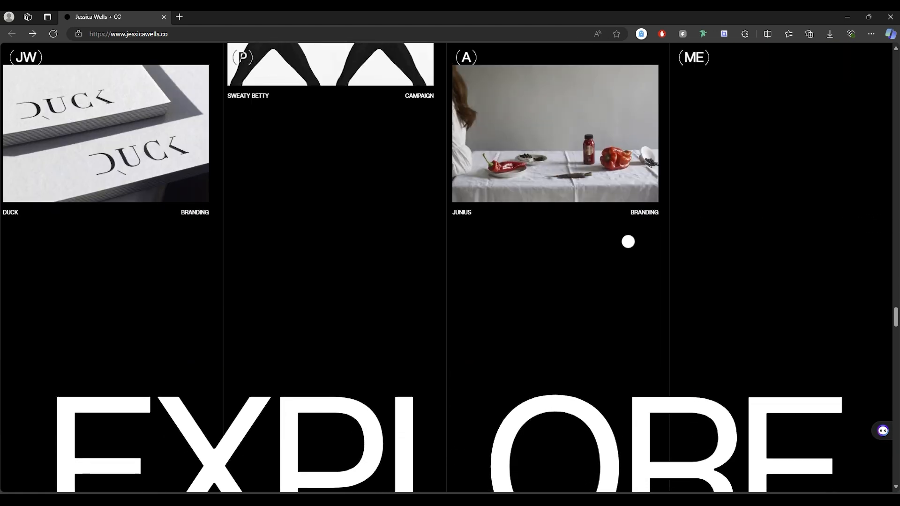
scroll(628, 241, down, 2)
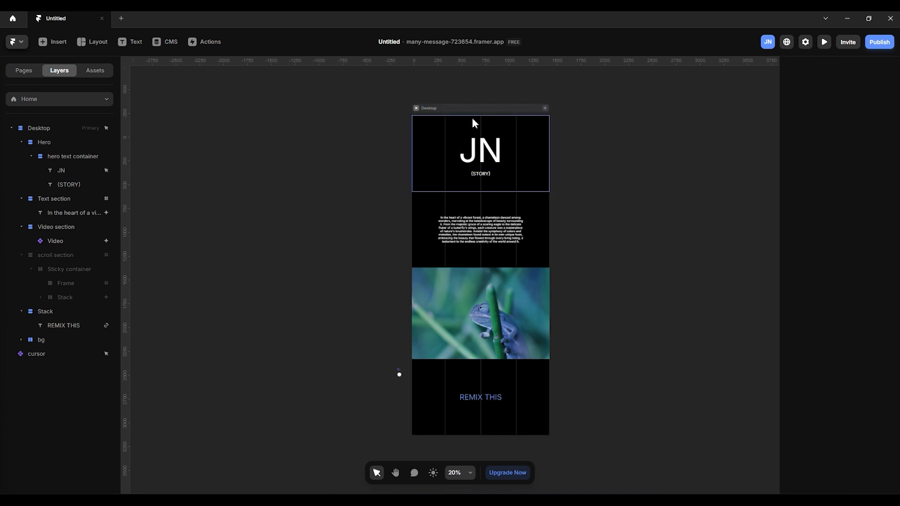
Switch to Framer and review the Desktop page's structure: the Hero, its text container, the Text section, the Video section and the hidden scroll section
drag(494, 111, 475, 106)
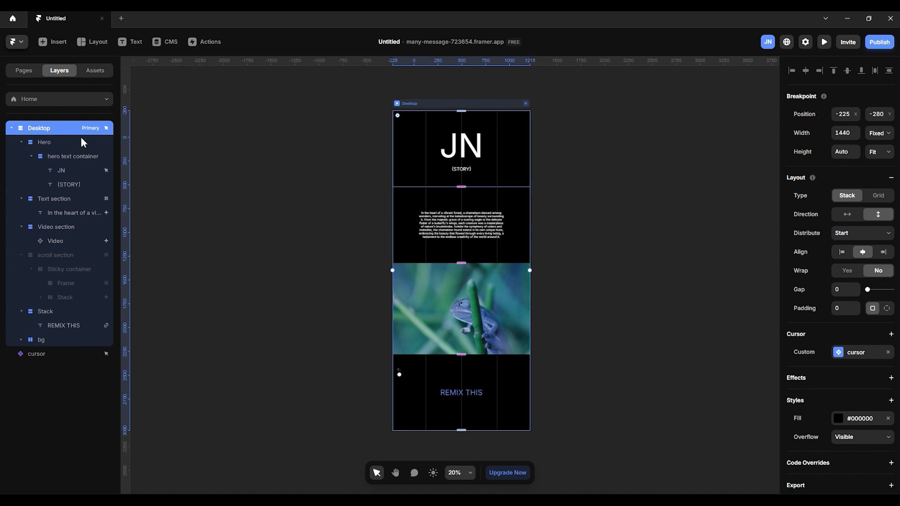
click(17, 128)
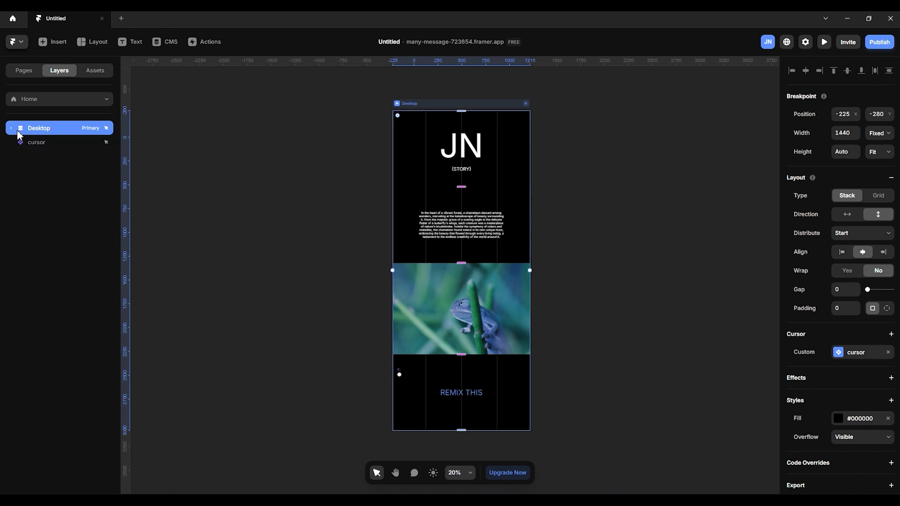
click(12, 130)
click(46, 143)
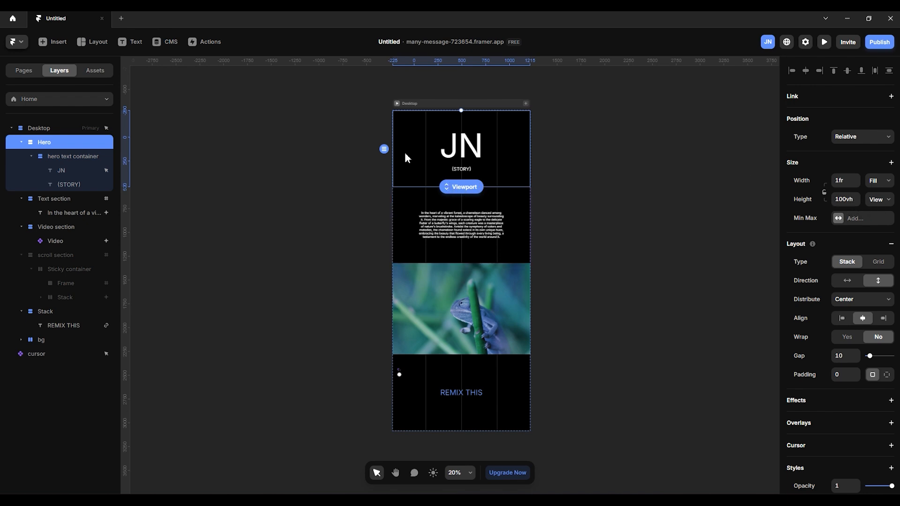
click(69, 155)
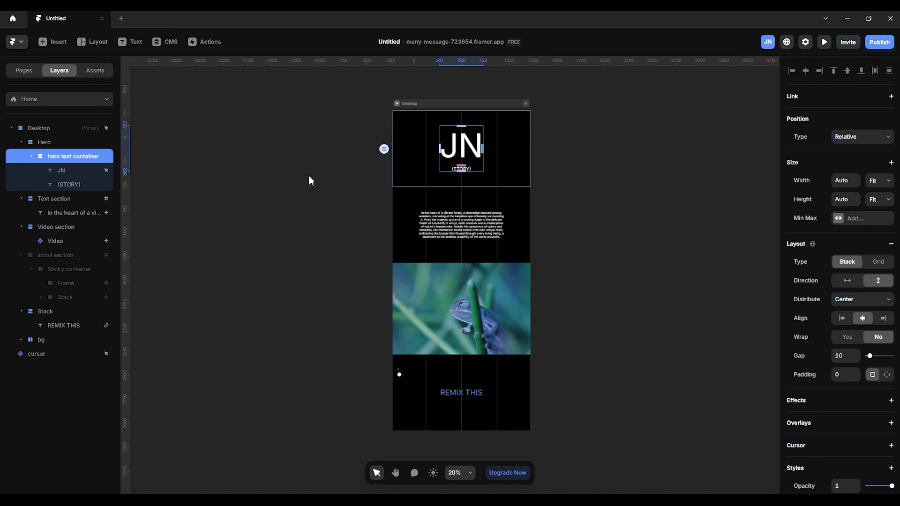
click(31, 157)
click(61, 171)
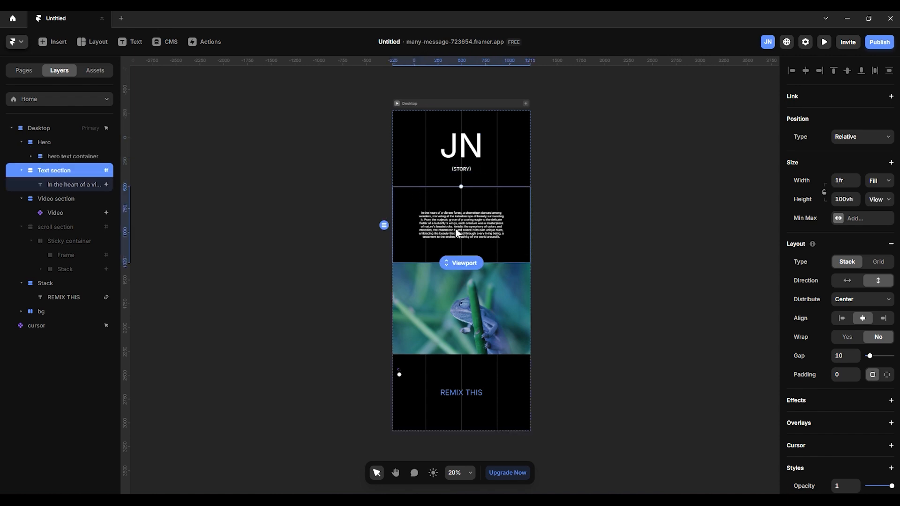
click(49, 199)
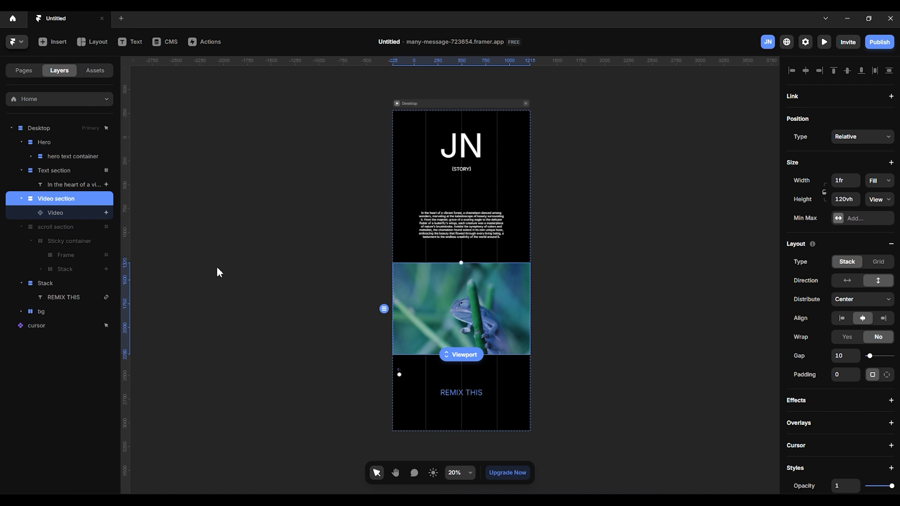
click(77, 228)
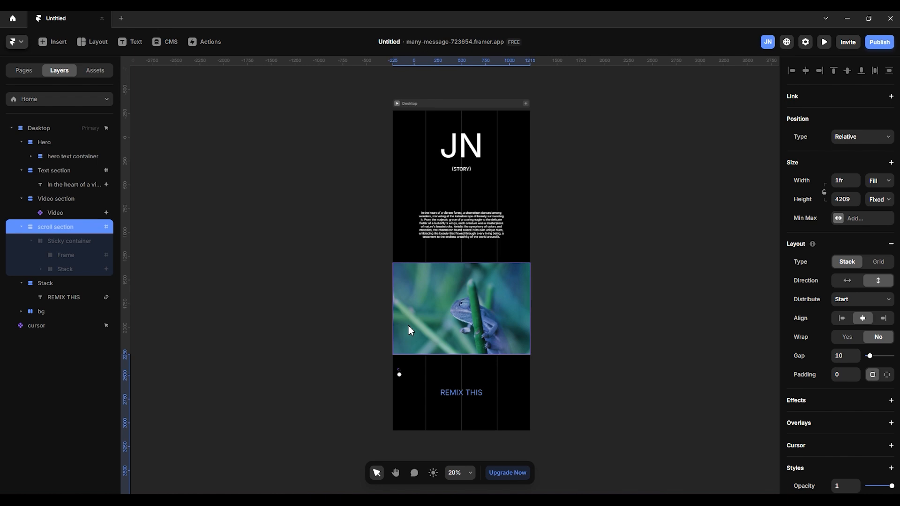
click(460, 242)
Duplicate the Video section in the Desktop page
click(61, 200)
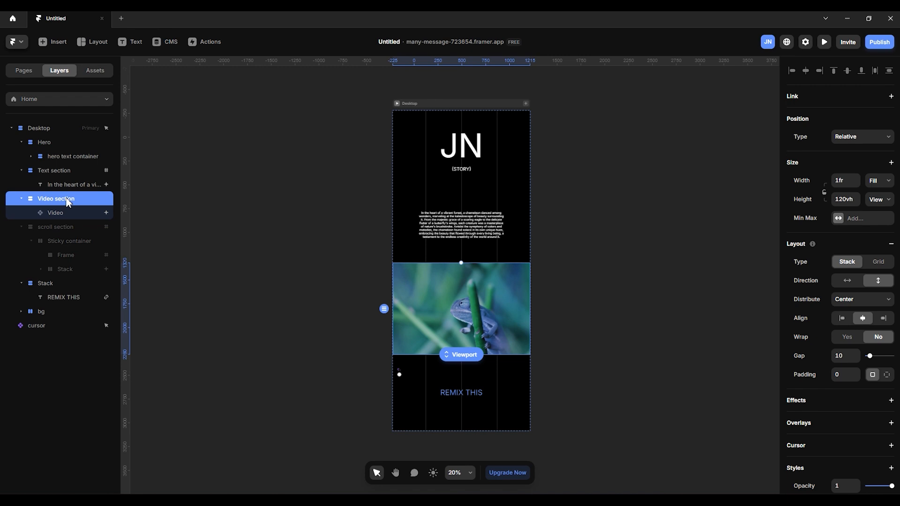
right_click(69, 201)
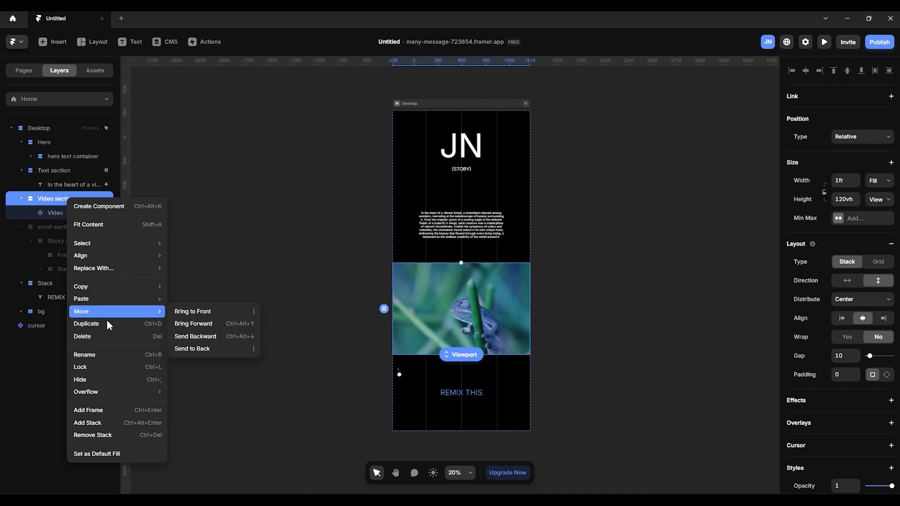
mouse_move(111, 289)
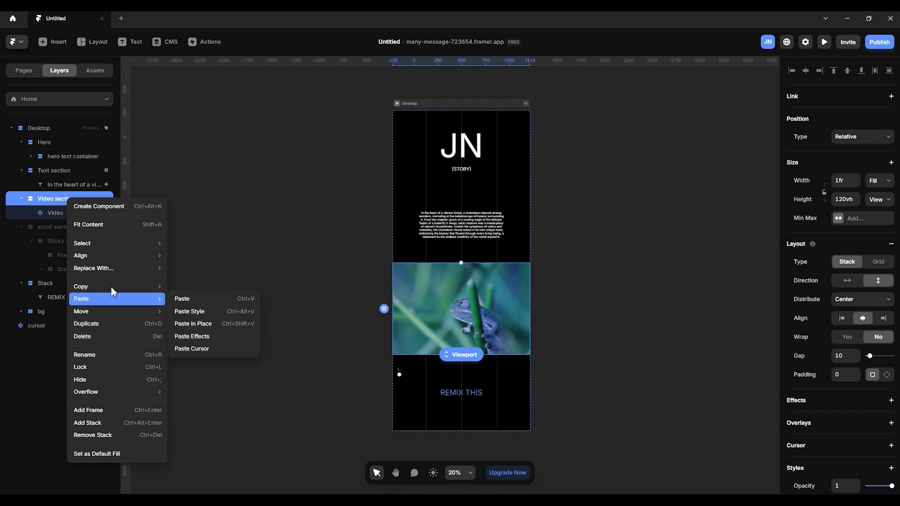
click(107, 327)
scroll(510, 279, down, 2)
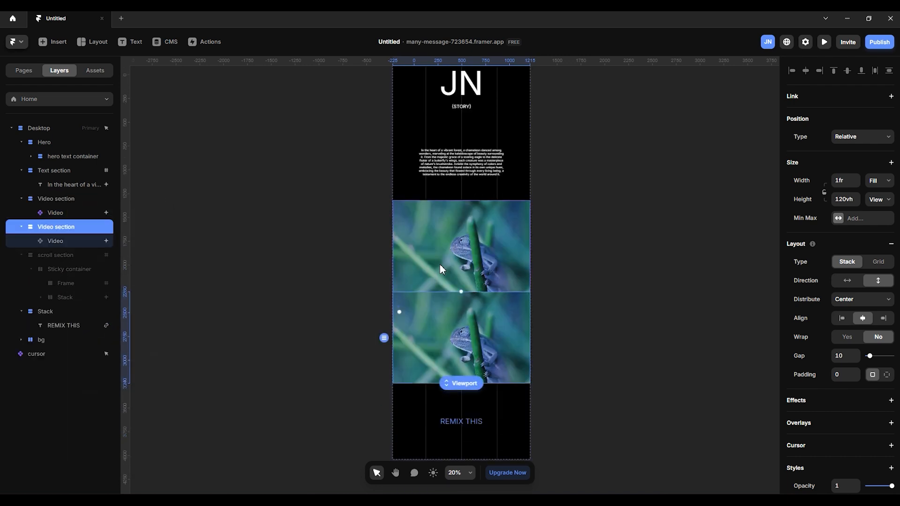
Rename the duplicated Video section as "Scroll section"
double_click(72, 230)
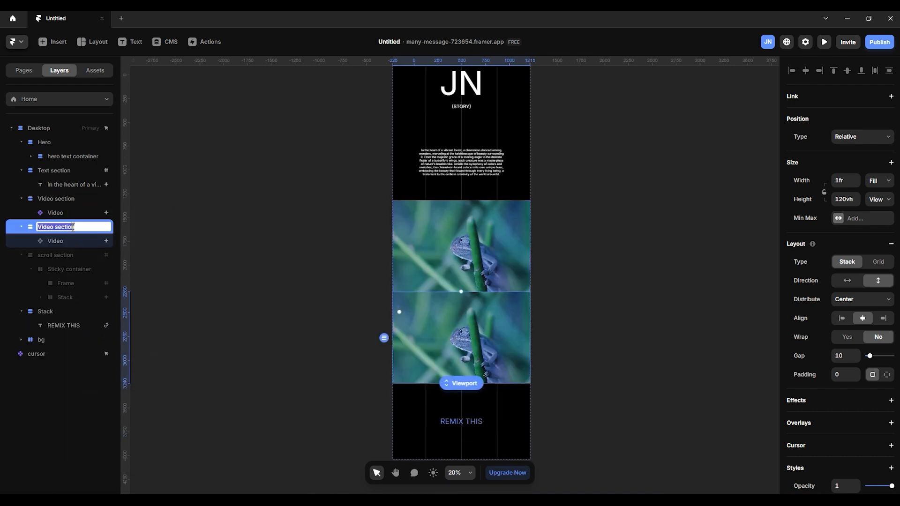
text(Scroll)
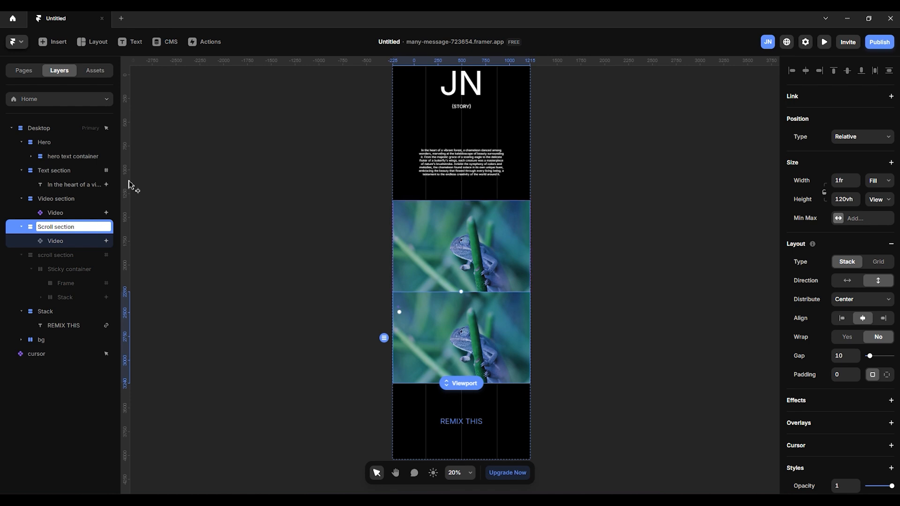
click(226, 253)
Delete the Video component inside the new Scroll section and select the emptied section
click(87, 232)
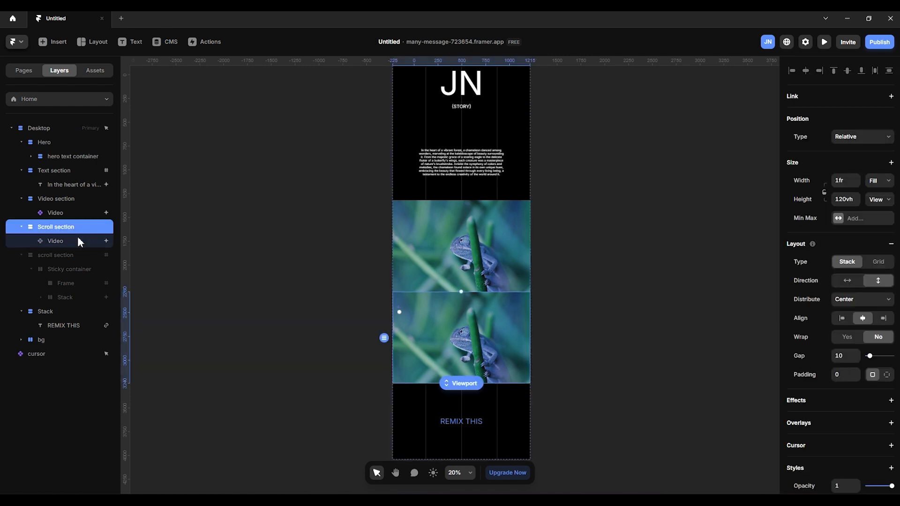
click(90, 242)
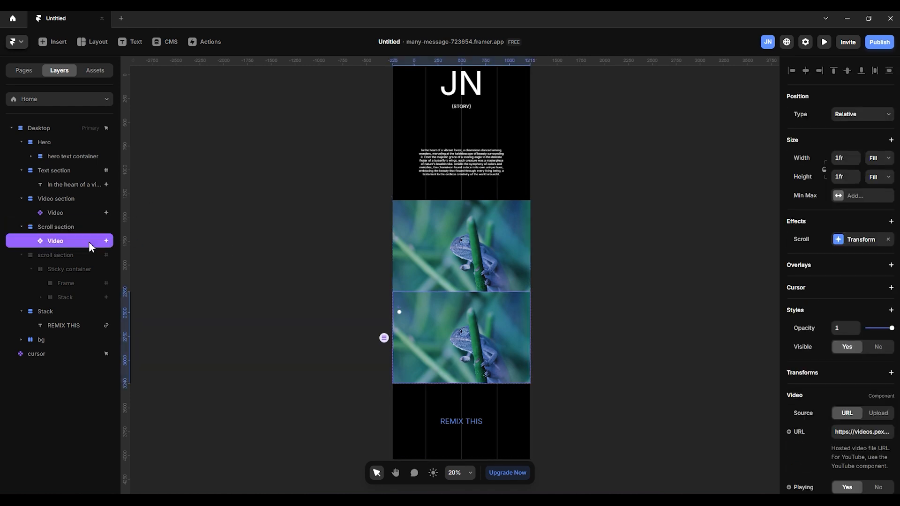
key(Delete)
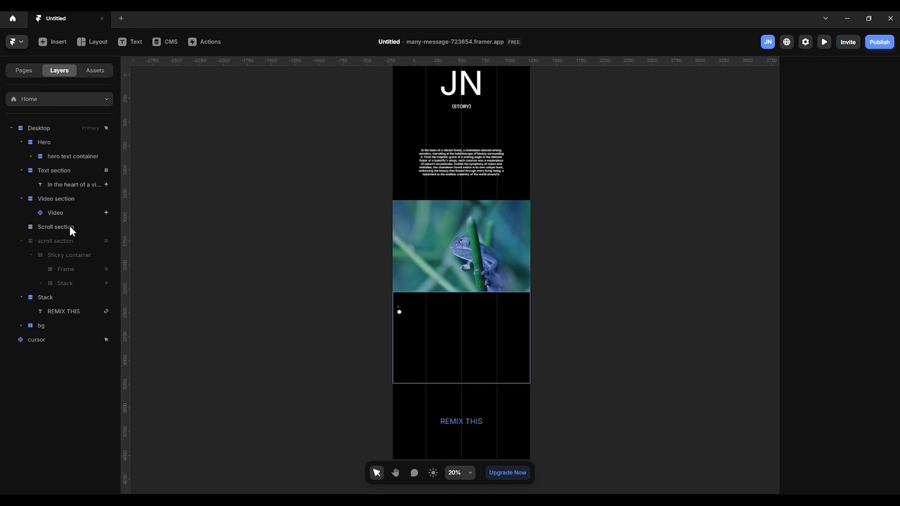
click(70, 228)
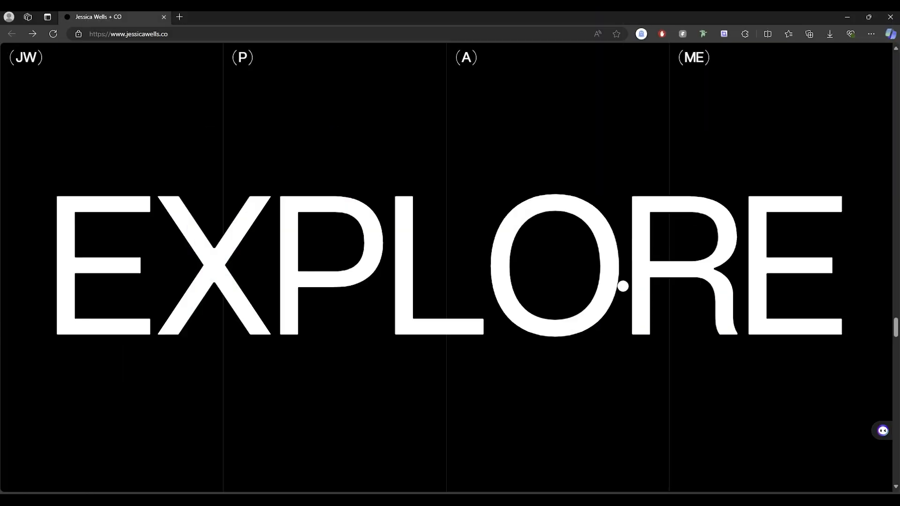
Switch to the browser to examine how the reference site's project cards scroll sideways, and move its window clear of the Framer canvas
scroll(577, 284, down, 10)
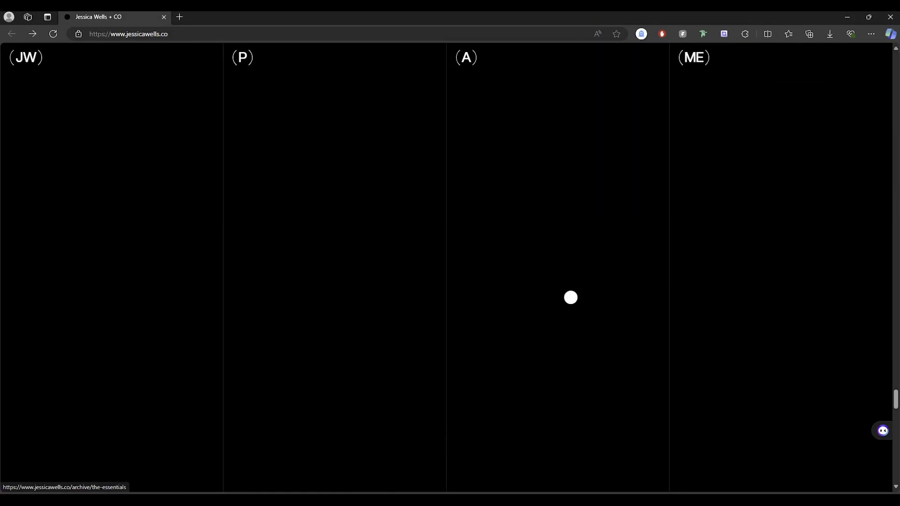
scroll(571, 298, down, 5)
scroll(571, 305, up, 20)
middle_click(573, 328)
scroll(573, 332, up, 10)
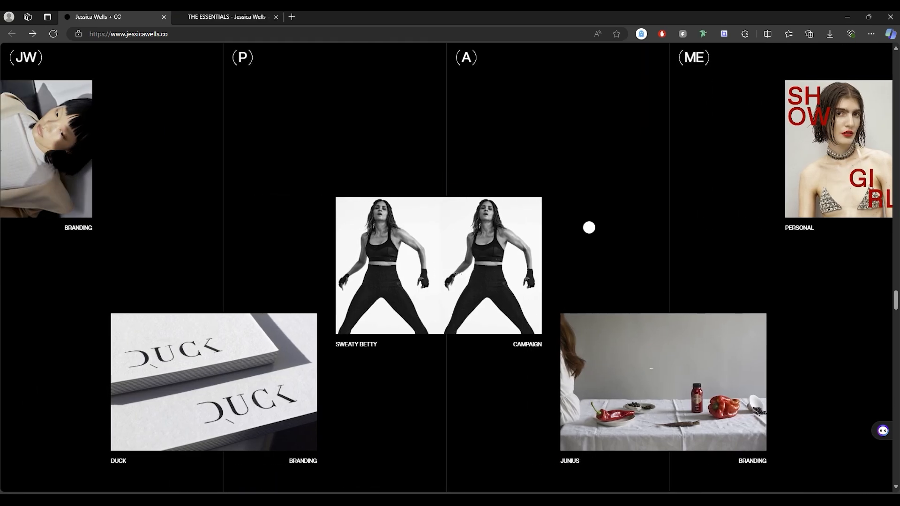
scroll(608, 244, up, 3)
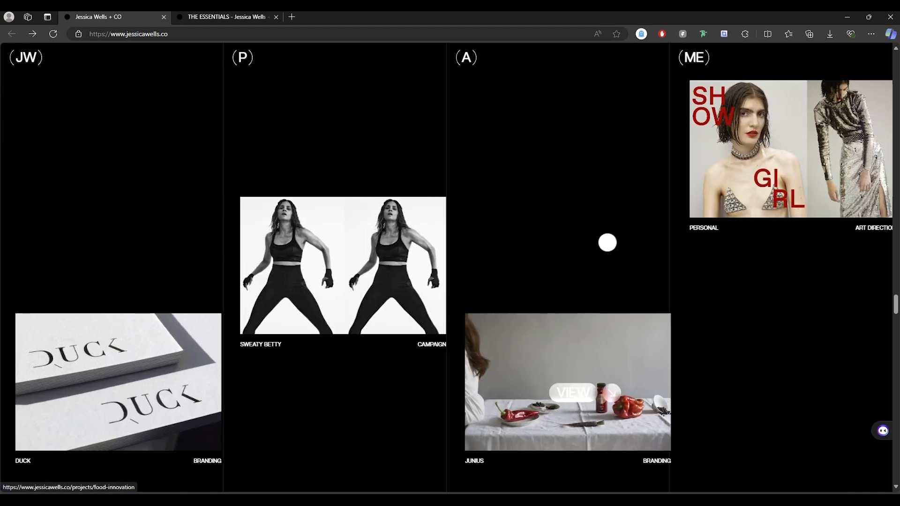
scroll(608, 243, up, 5)
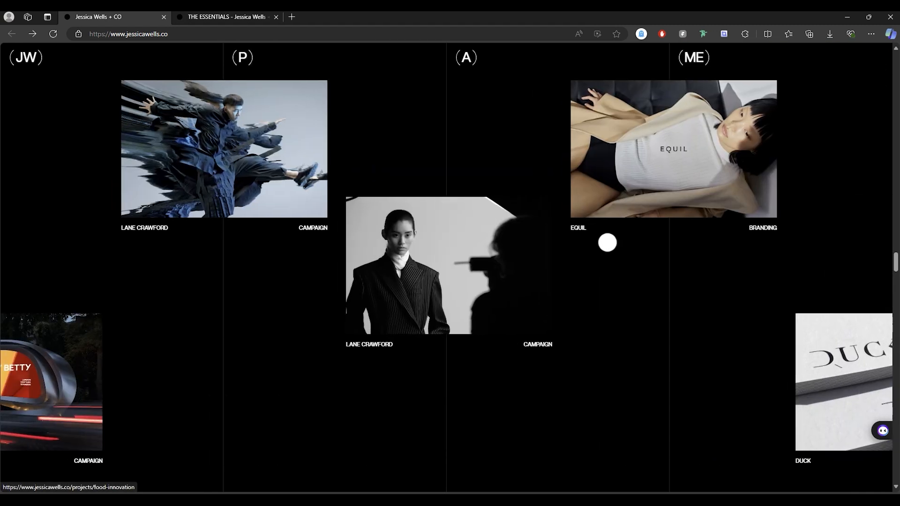
scroll(608, 243, up, 5)
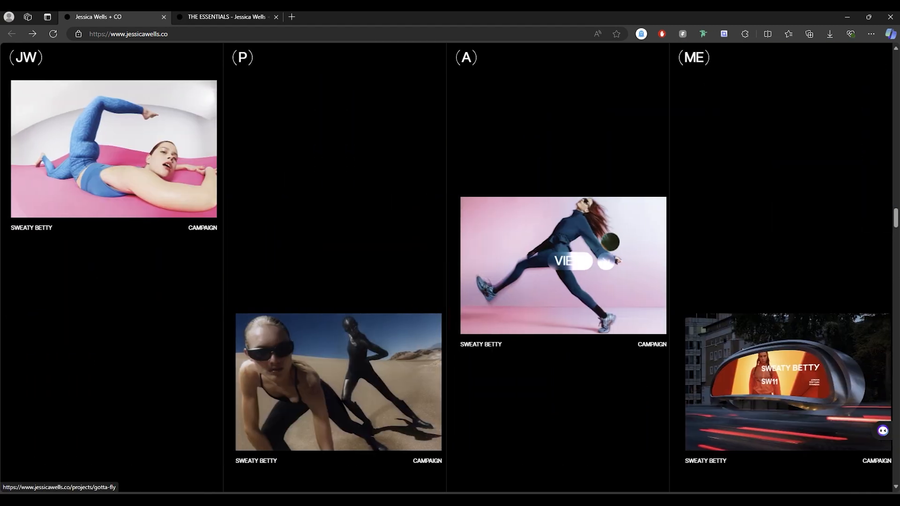
scroll(610, 242, up, 5)
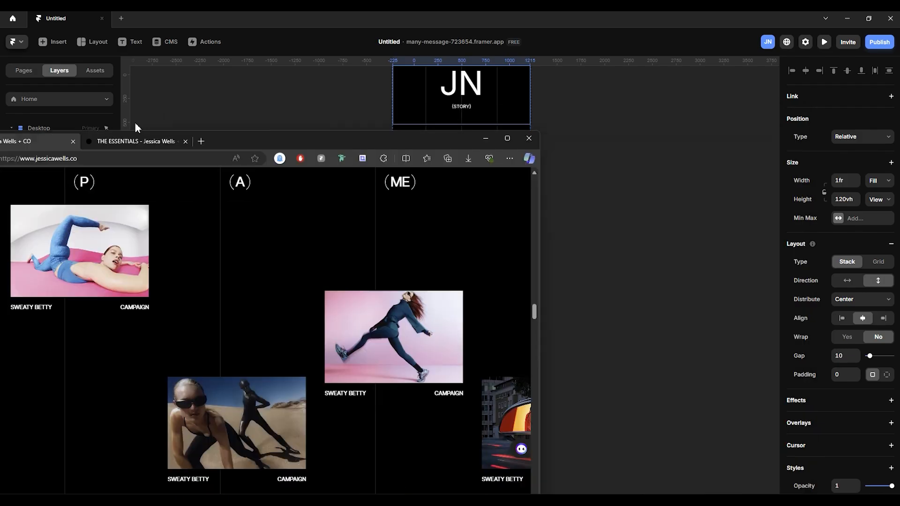
drag(135, 128, 0, 105)
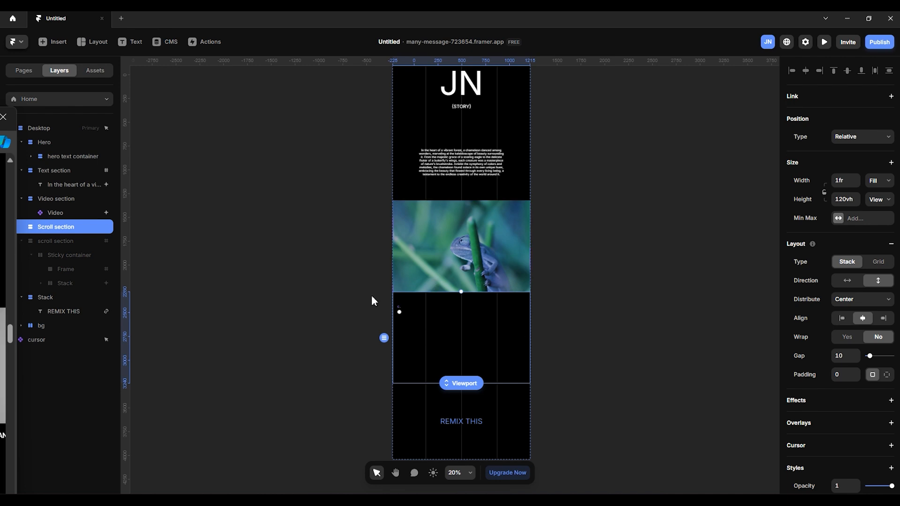
Change the Scroll section's height to Fixed and set it to 4000
scroll(483, 307, down, 1)
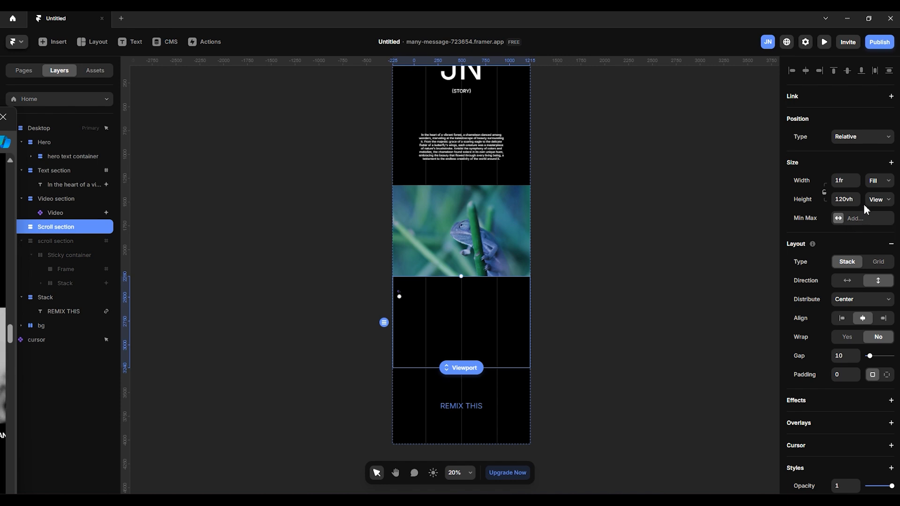
click(885, 201)
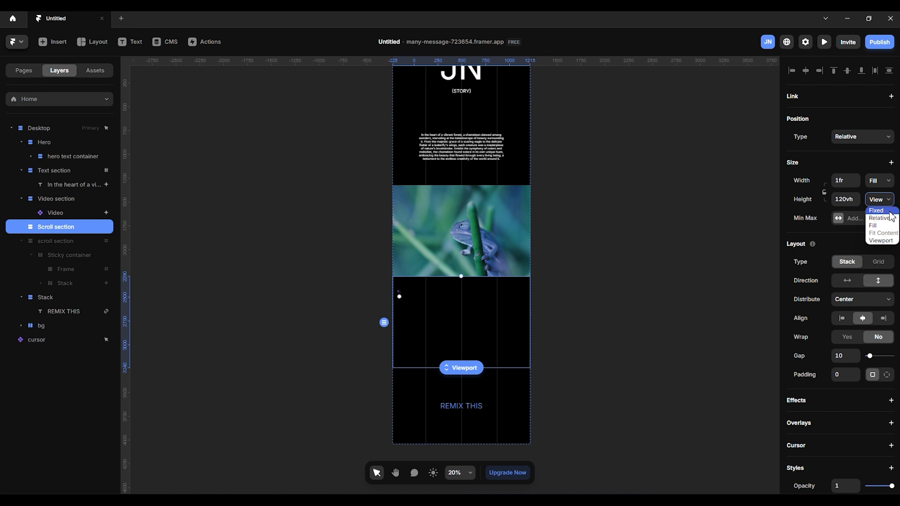
click(876, 210)
click(850, 200)
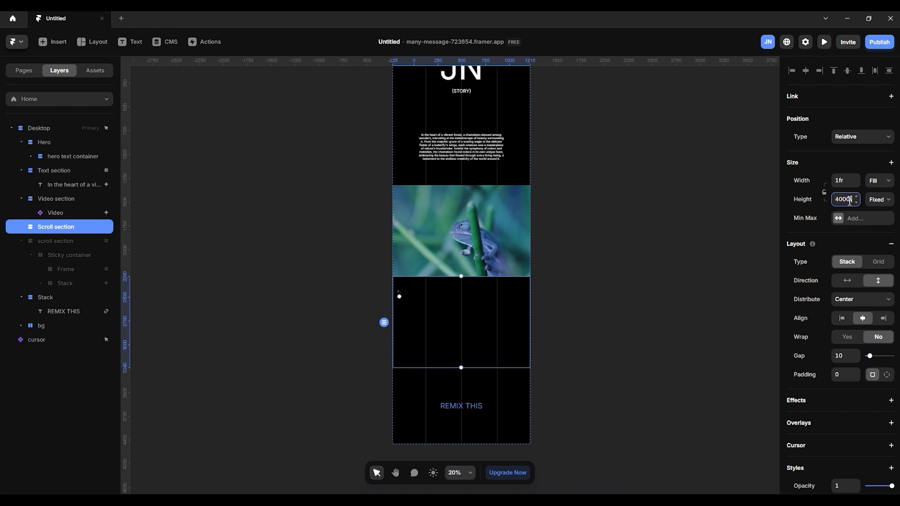
key(Return)
scroll(561, 254, down, 8)
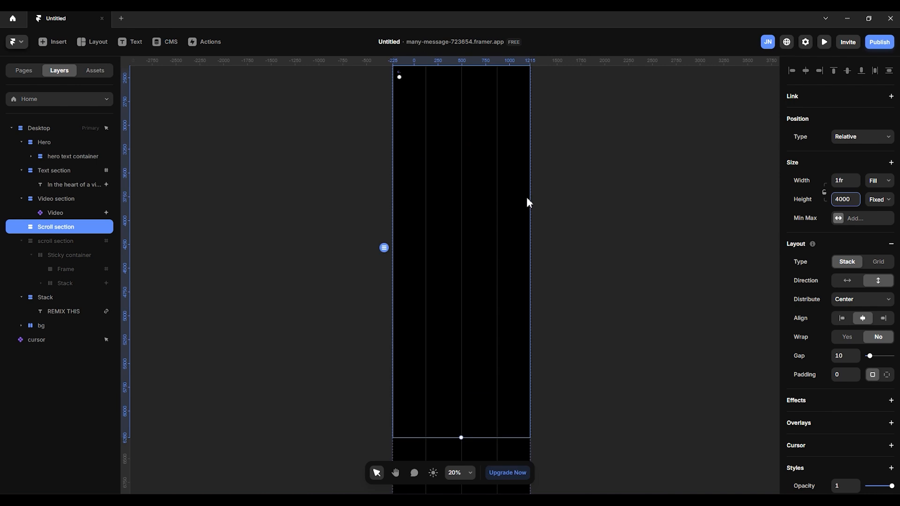
scroll(524, 198, down, 3)
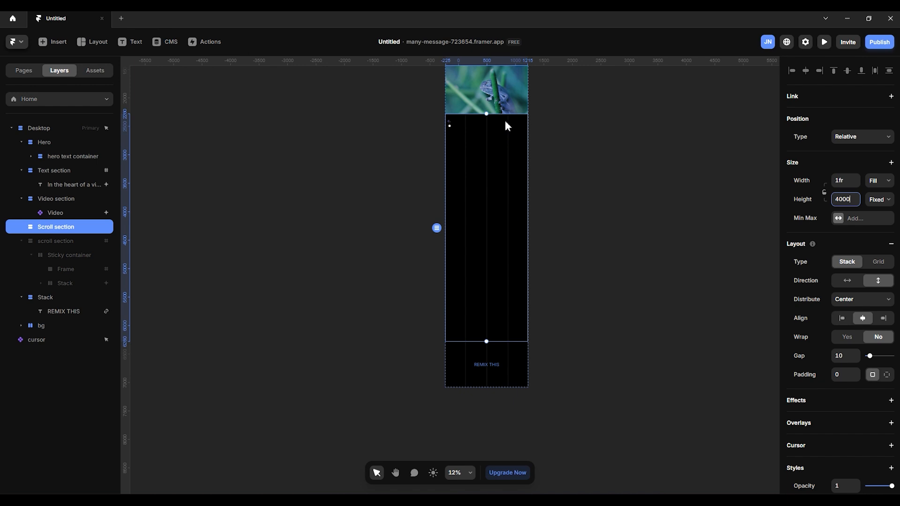
Move the Desktop breakpoint slightly right on the canvas, to about X 163, Y -255
scroll(514, 141, up, 5)
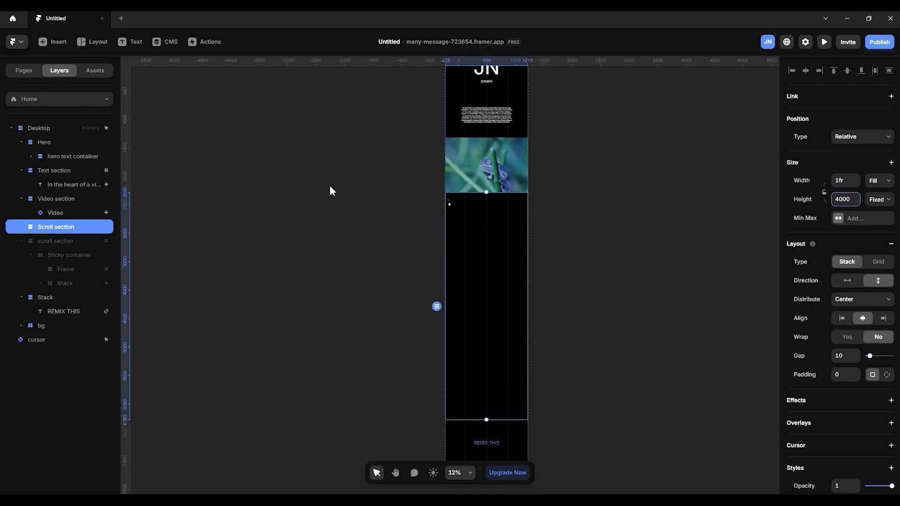
scroll(580, 202, up, 3)
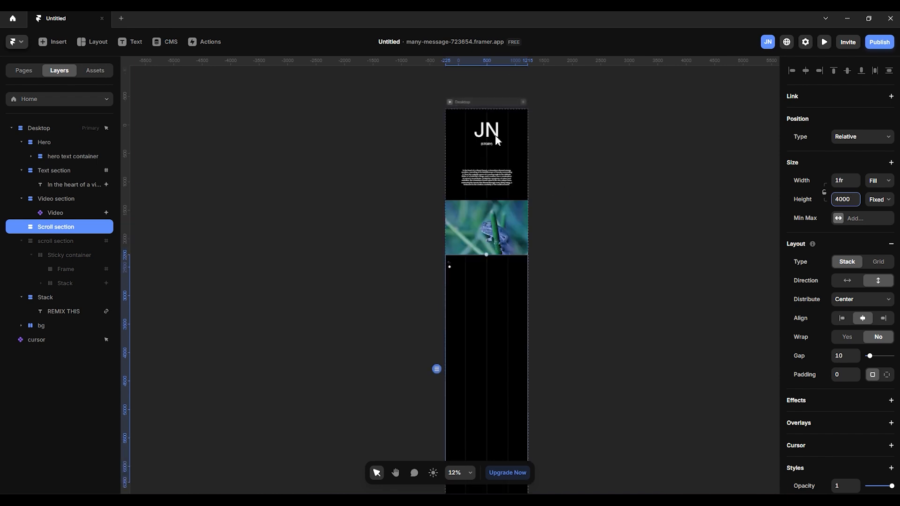
drag(485, 108, 507, 105)
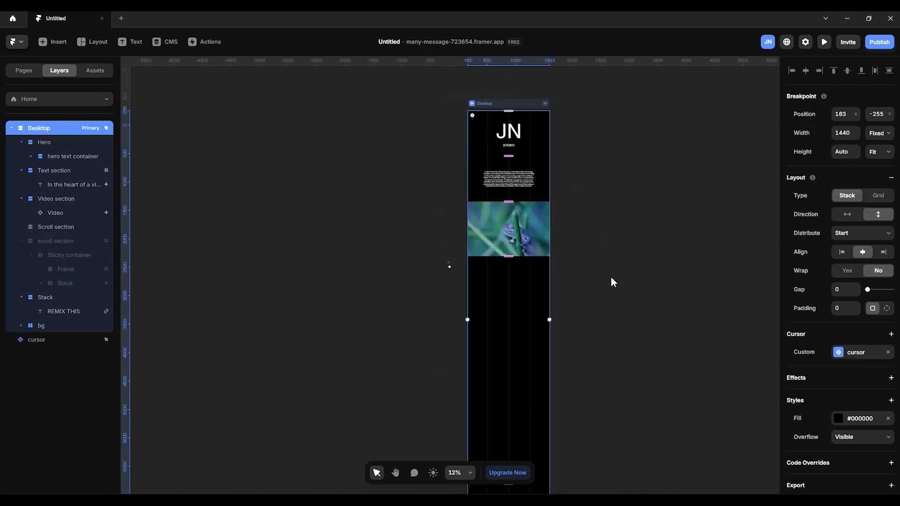
scroll(530, 299, down, 2)
scroll(514, 290, down, 2)
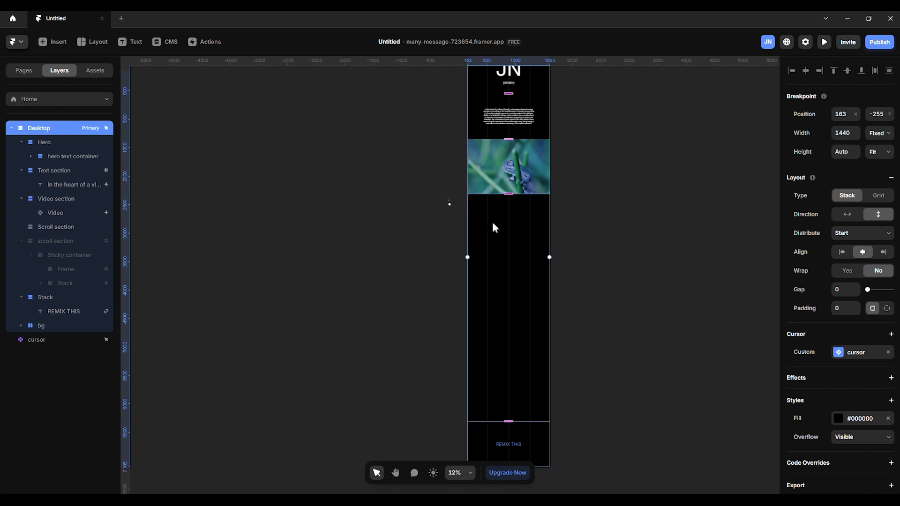
Draw a frame about 1210 by 856 inside the Scroll section
scroll(494, 236, up, 2)
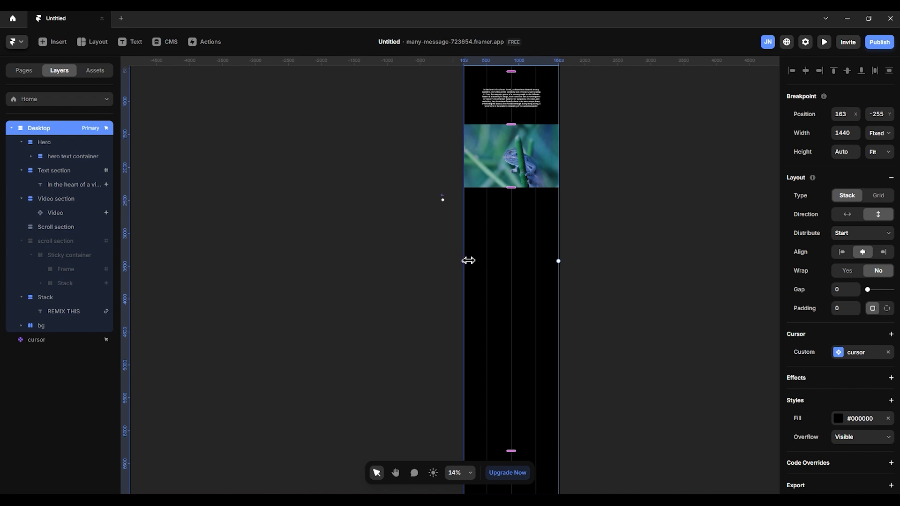
key(f)
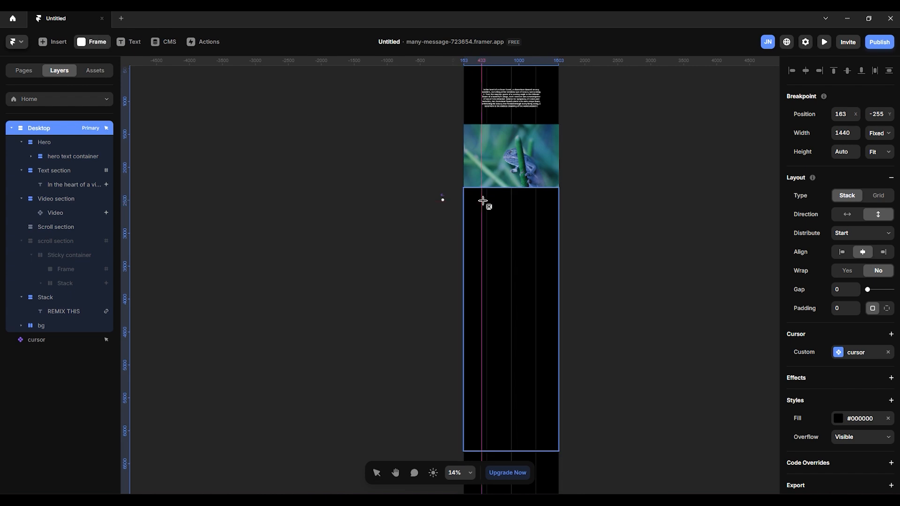
drag(477, 198, 553, 253)
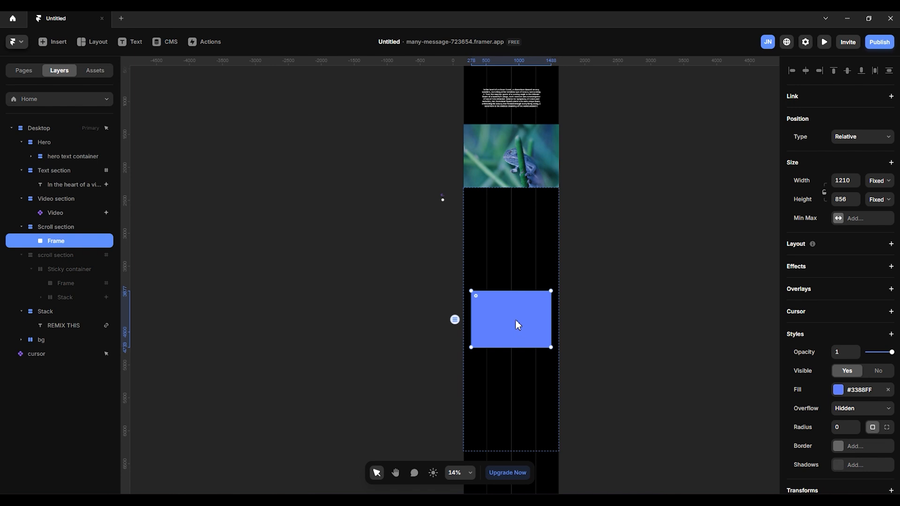
Set the Scroll section's stack distribution to Start so the frame sits at the section's beginning
click(90, 229)
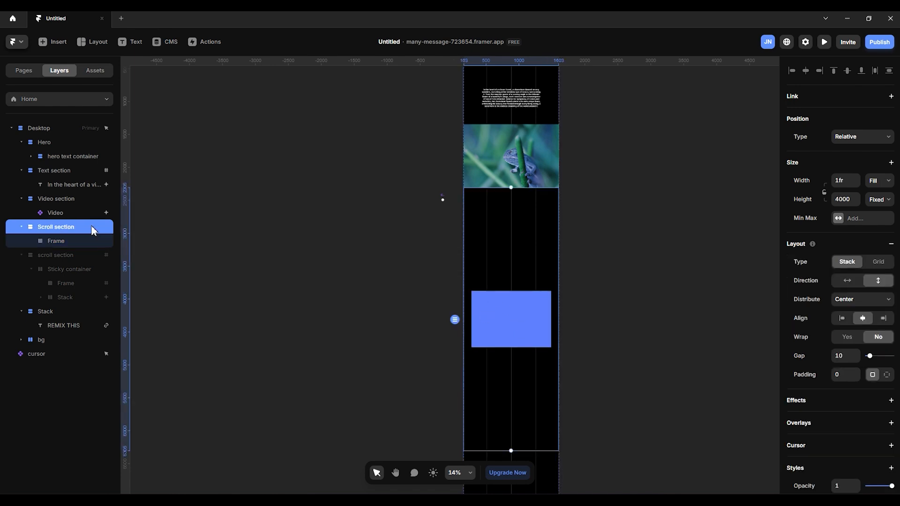
click(867, 306)
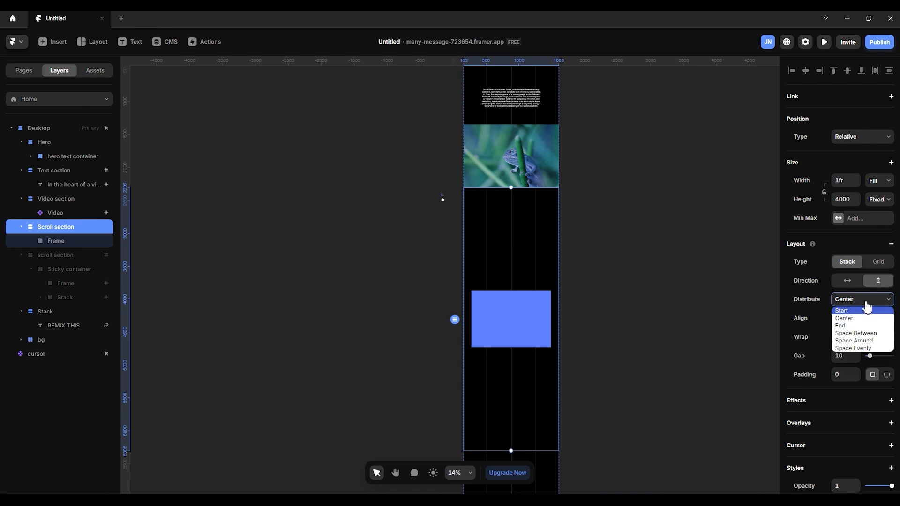
click(867, 304)
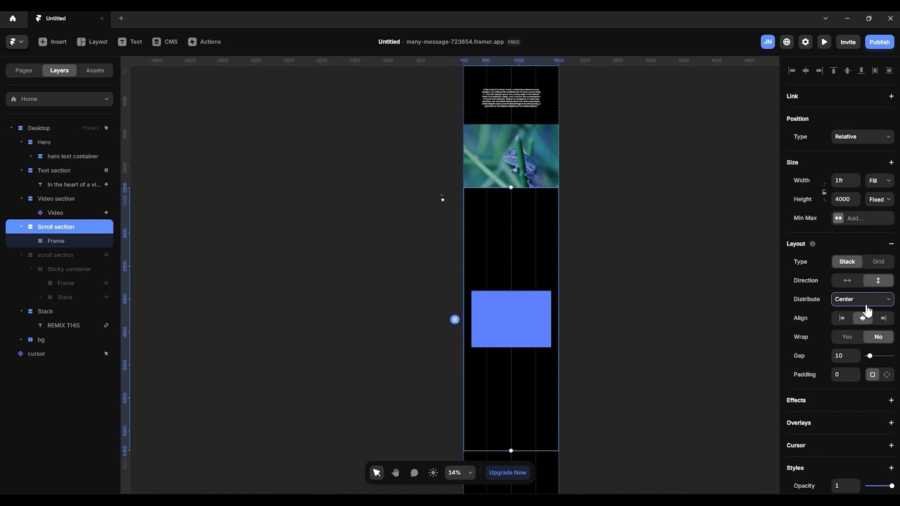
click(870, 308)
click(860, 316)
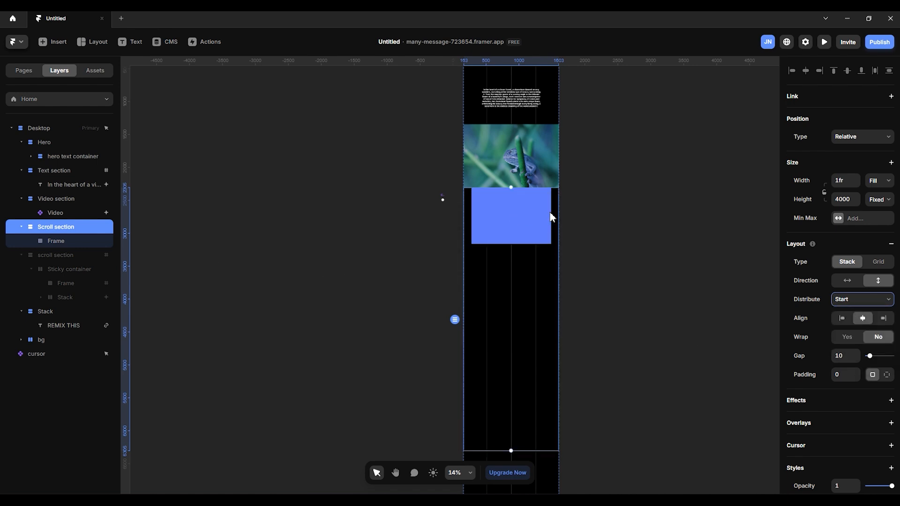
Set the new frame's width to Fill and its height to Viewport at 100vh
click(68, 242)
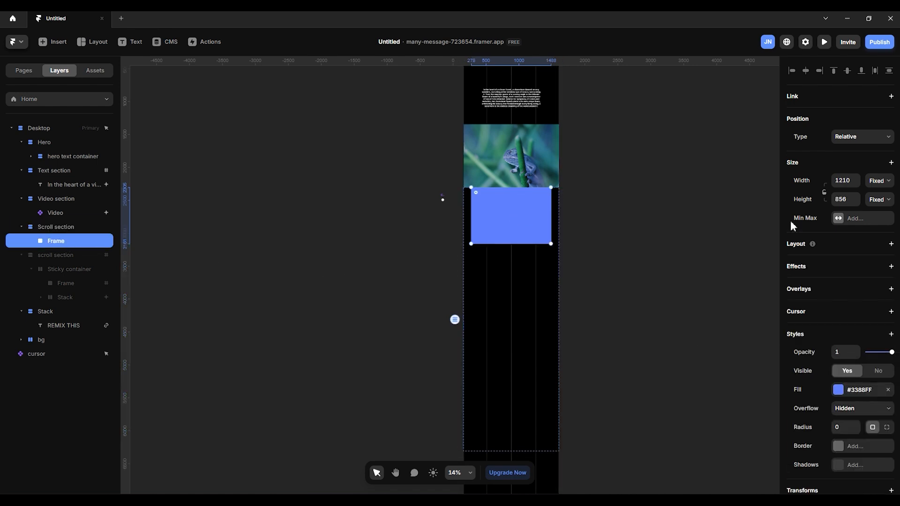
click(869, 187)
click(877, 207)
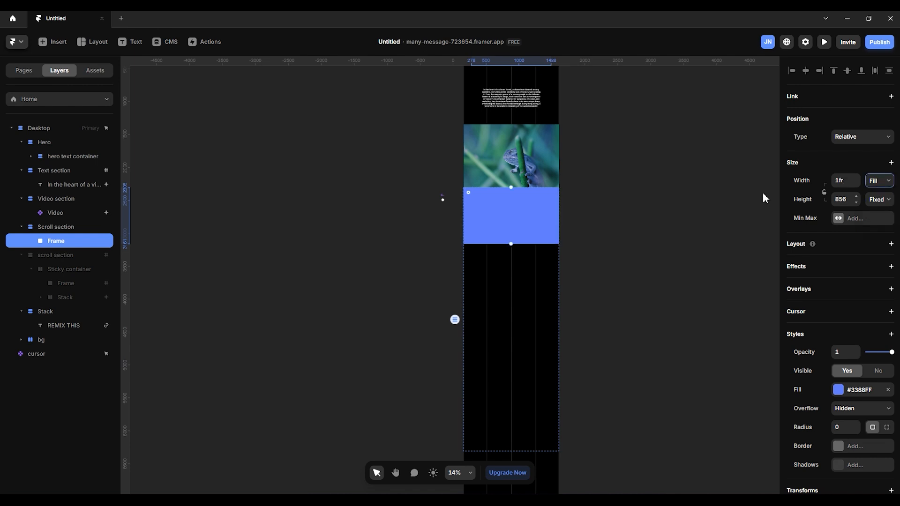
click(879, 200)
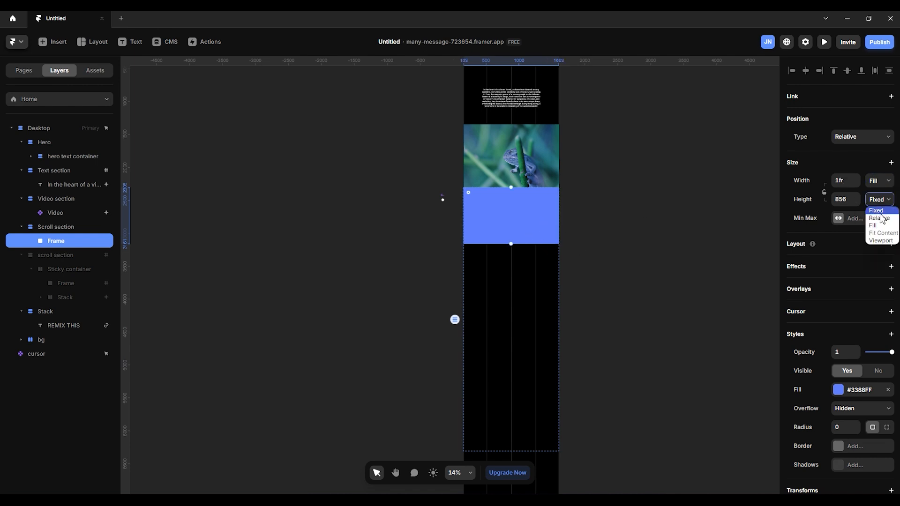
click(879, 241)
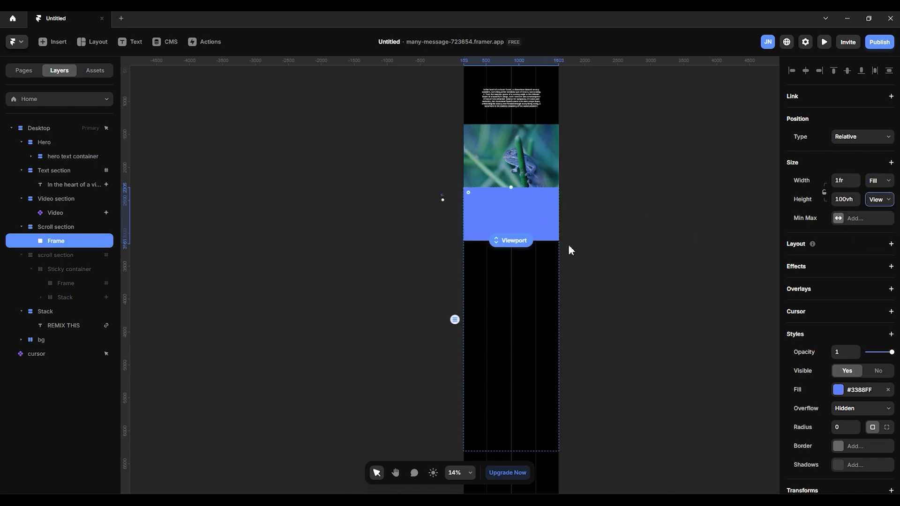
click(644, 232)
click(513, 217)
Preview the Desktop page, examine how the blue frame behaves while scrolling through the Scroll section, and return to the canvas
scroll(561, 235, up, 2)
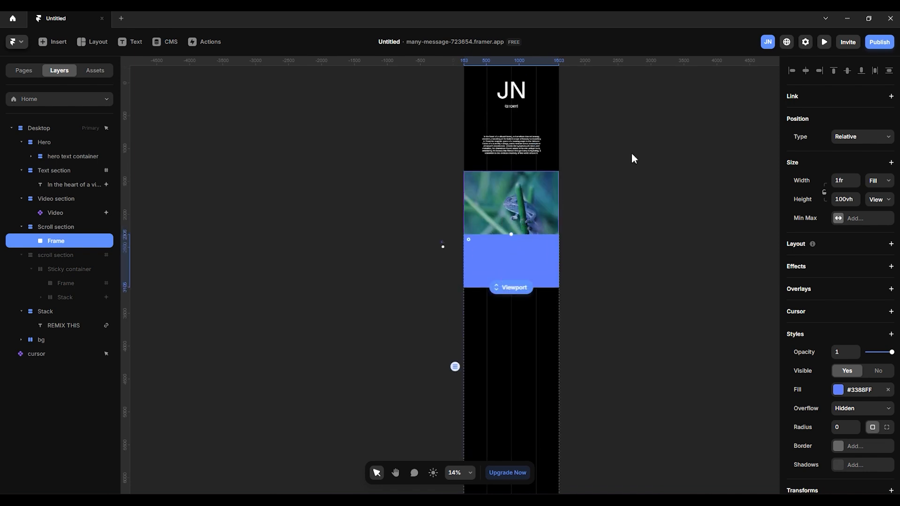
scroll(539, 123, up, 2)
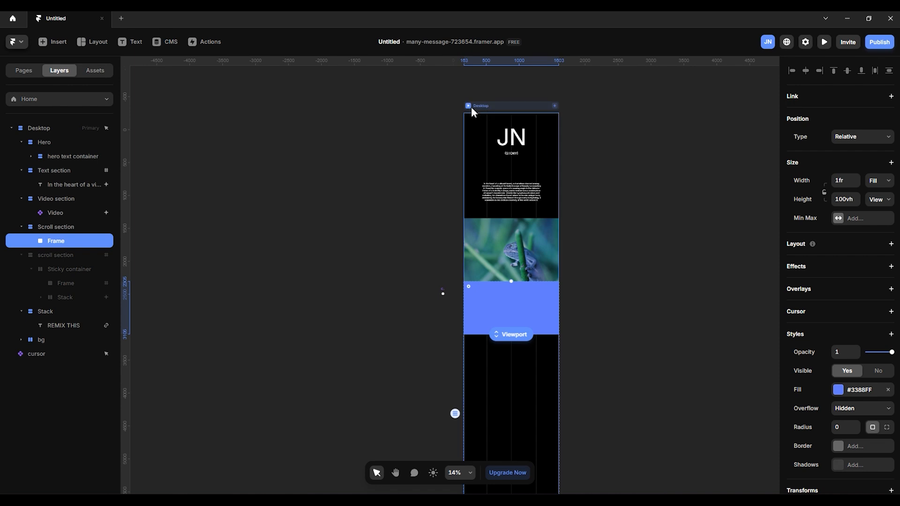
click(470, 107)
scroll(455, 186, down, 10)
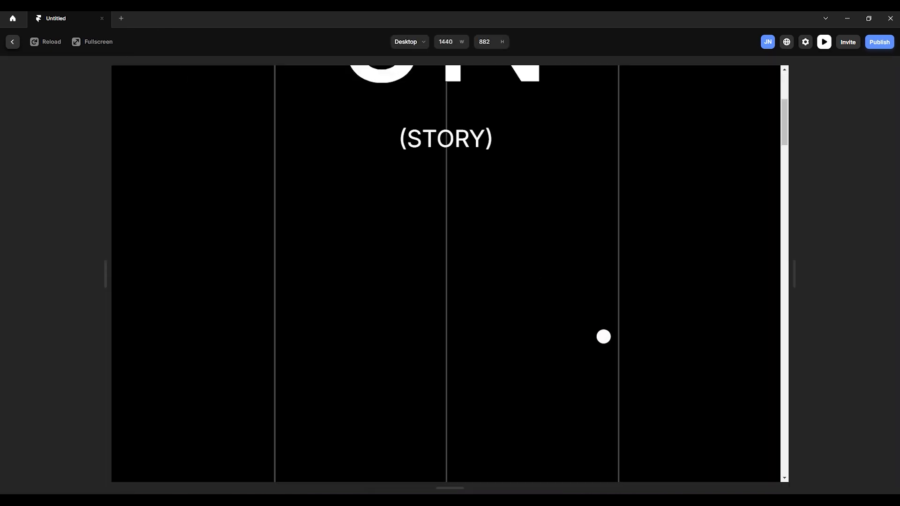
scroll(738, 342, down, 10)
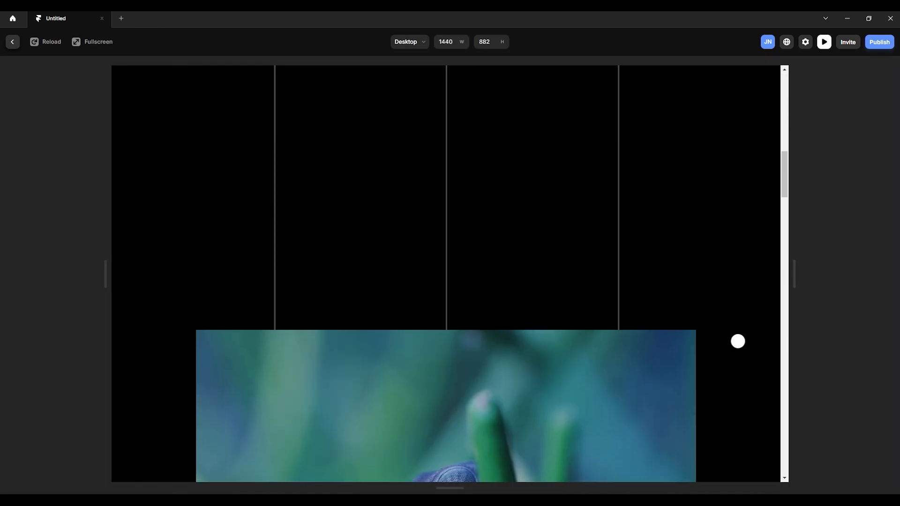
scroll(680, 331, up, 4)
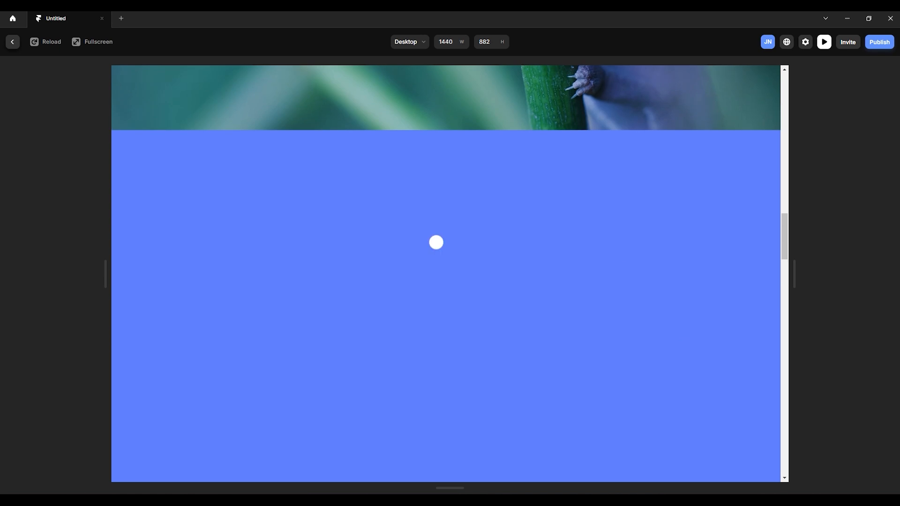
scroll(565, 259, down, 8)
scroll(563, 264, down, 3)
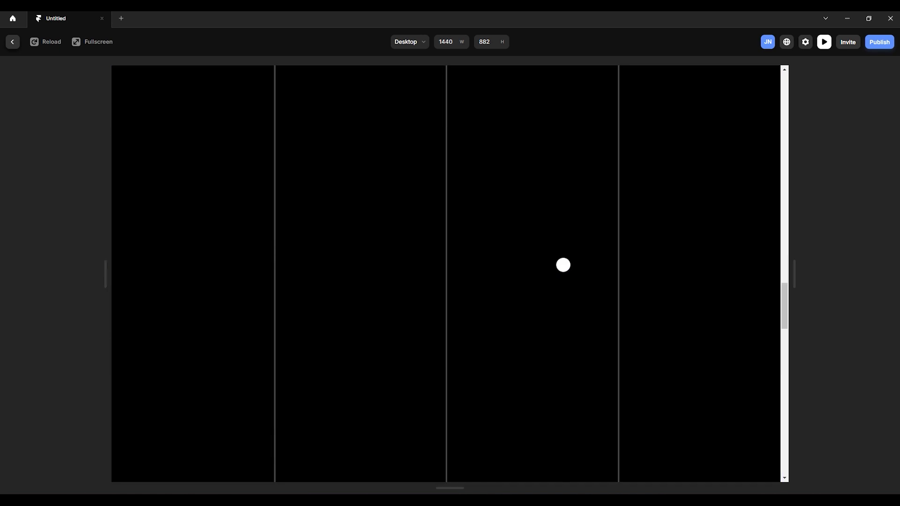
scroll(567, 271, up, 2)
scroll(569, 271, up, 6)
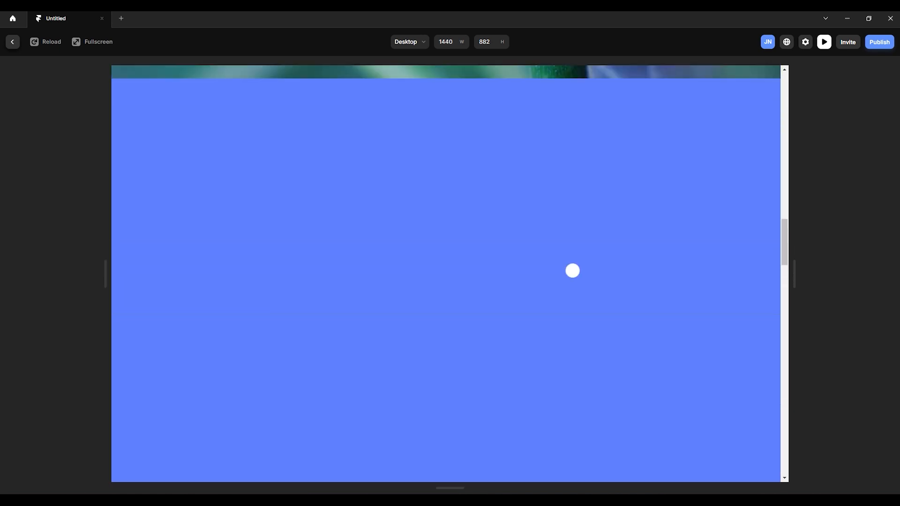
scroll(573, 270, down, 5)
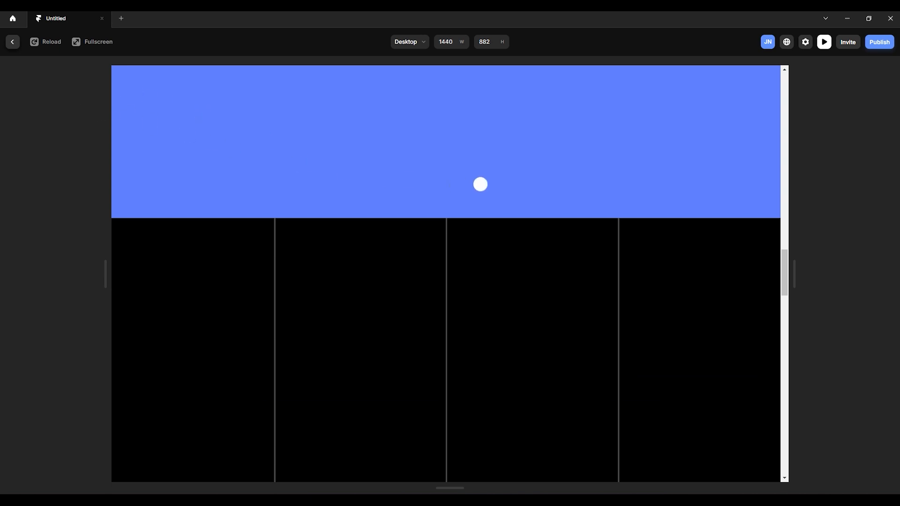
scroll(479, 184, down, 3)
scroll(422, 164, up, 3)
click(13, 43)
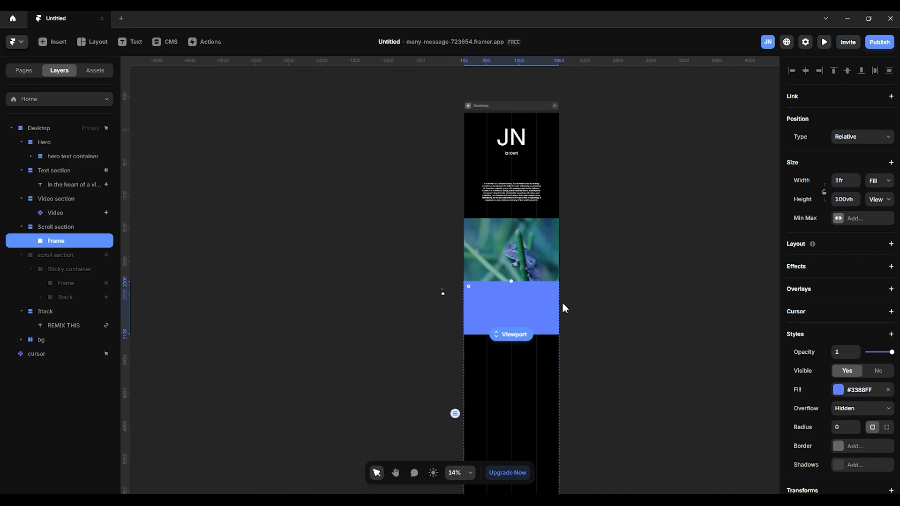
Set the frame's position type to Sticky and its height to 100vh
click(852, 140)
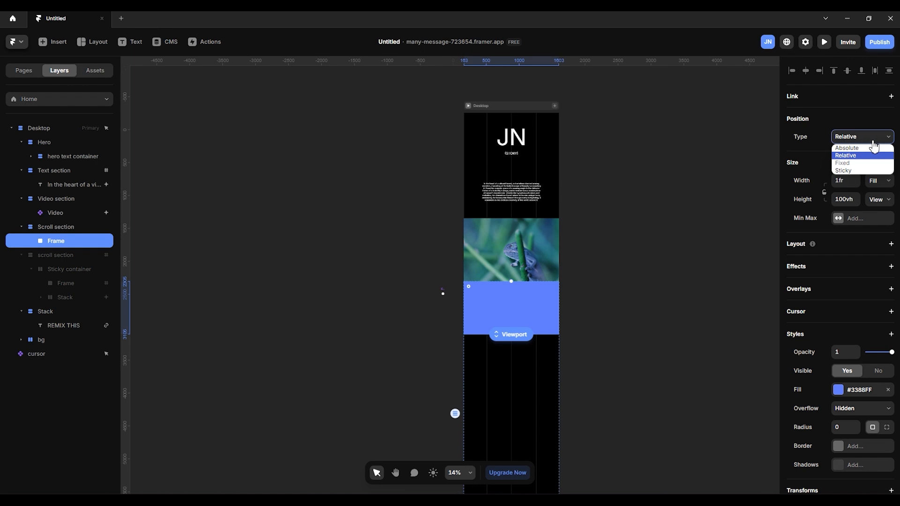
click(844, 171)
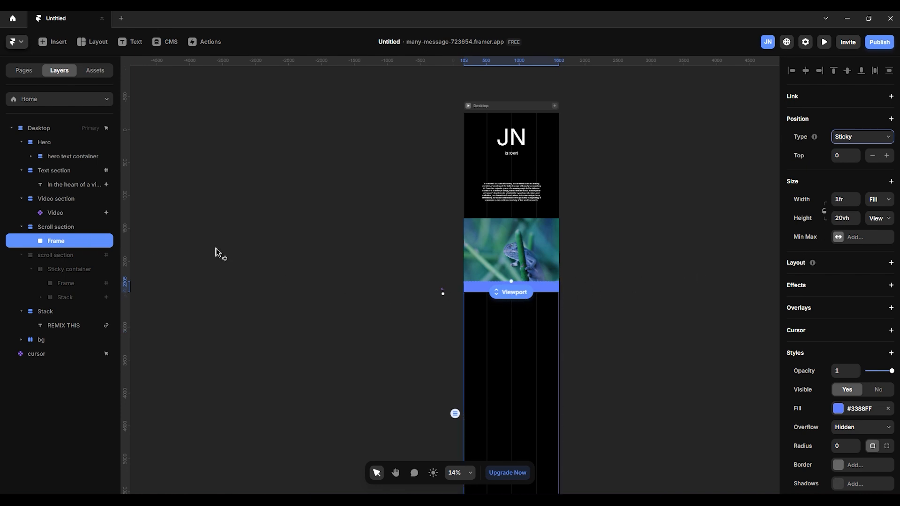
click(846, 222)
text(100vh)
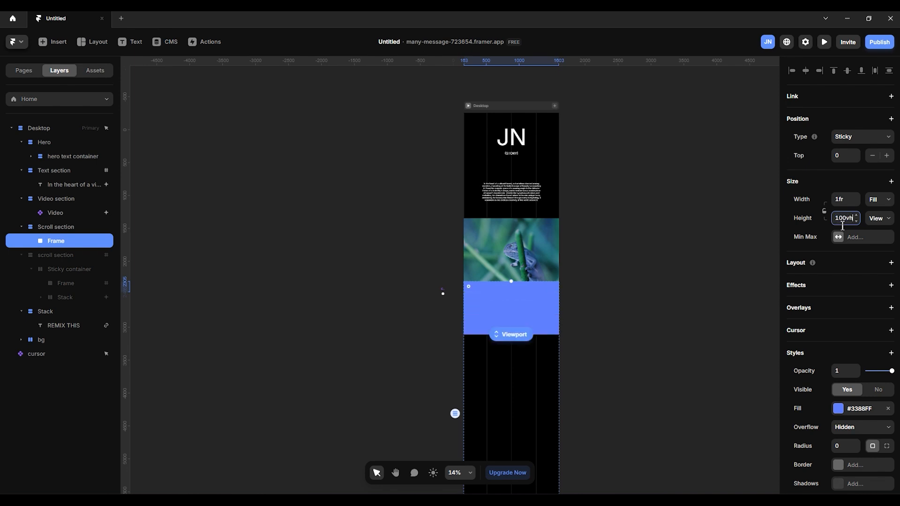
click(623, 304)
click(528, 305)
Try the sticky frame without a fill, and restore its blue #3388FF fill
click(888, 408)
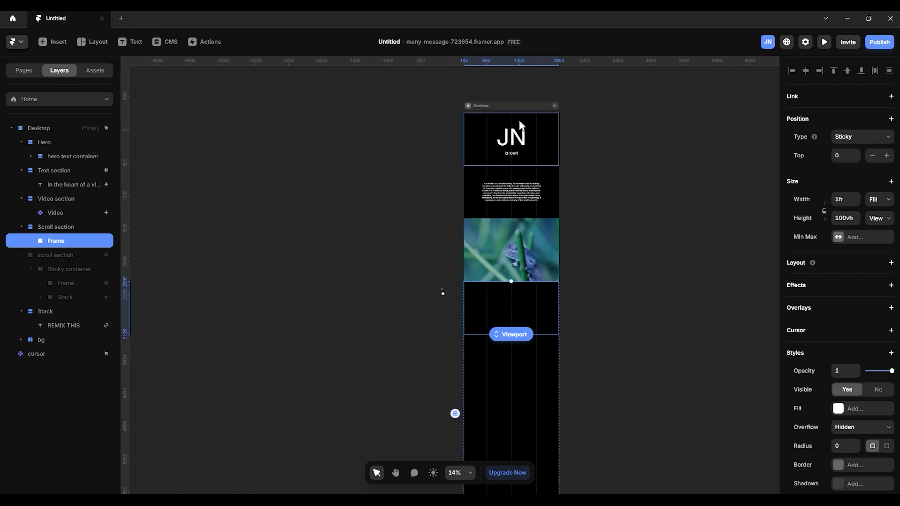
click(847, 411)
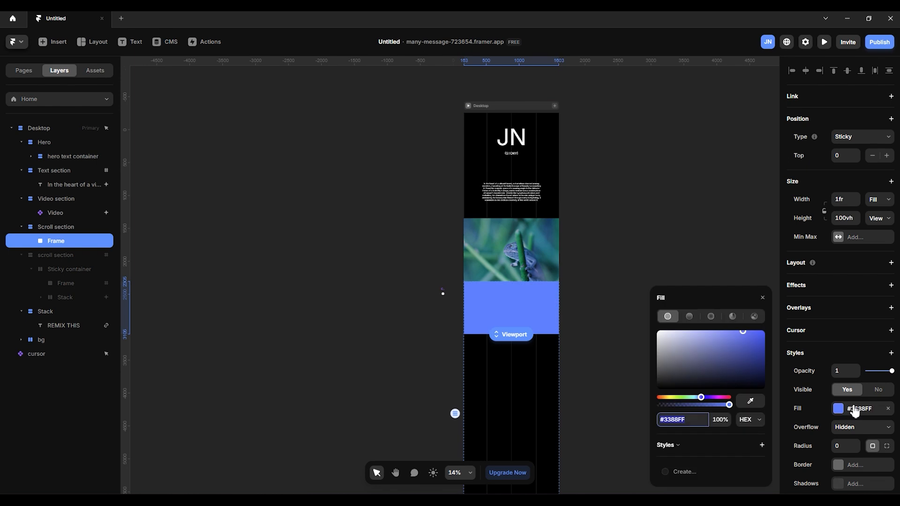
click(763, 296)
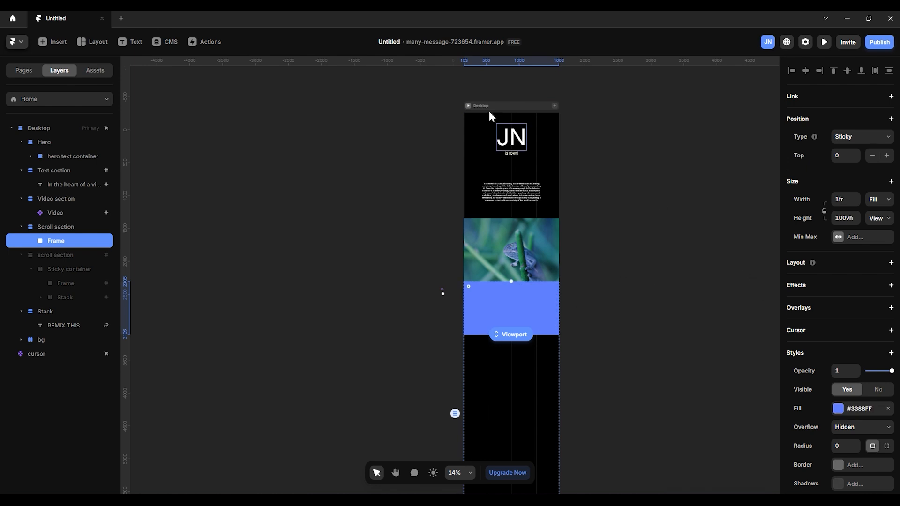
Preview the Desktop page, examine whether the blue frame sticks while scrolling through the Scroll section, and return to the canvas
click(468, 106)
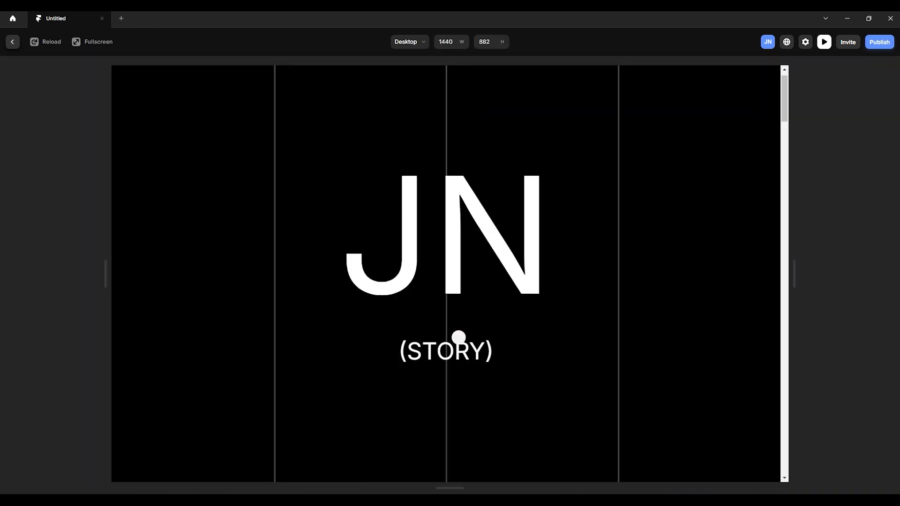
scroll(459, 337, down, 15)
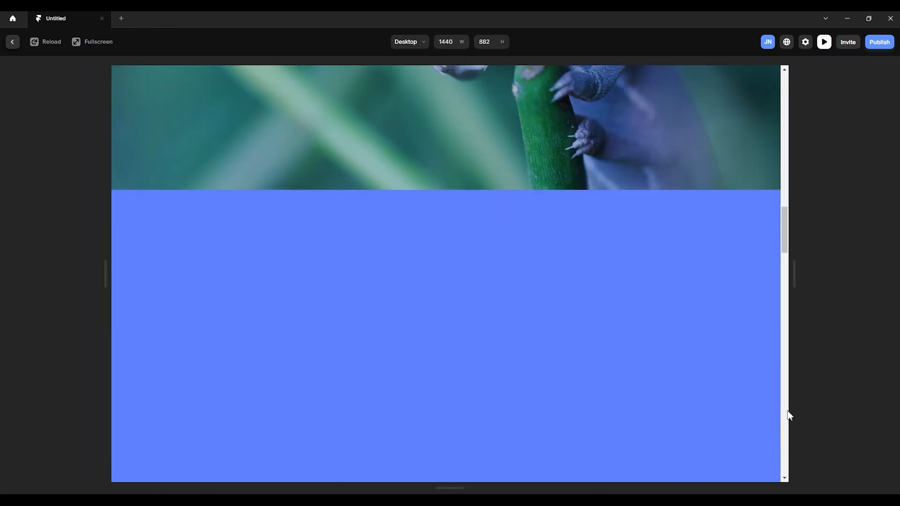
scroll(790, 416, down, 10)
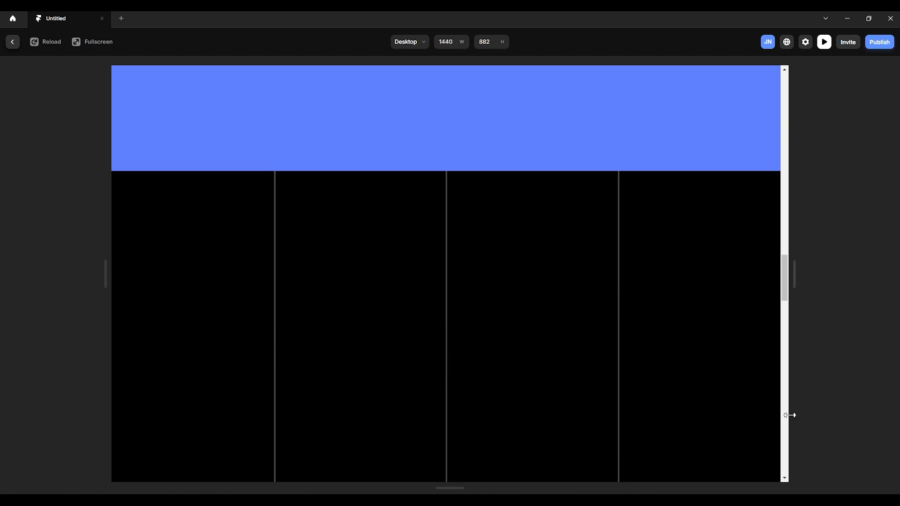
scroll(680, 397, down, 3)
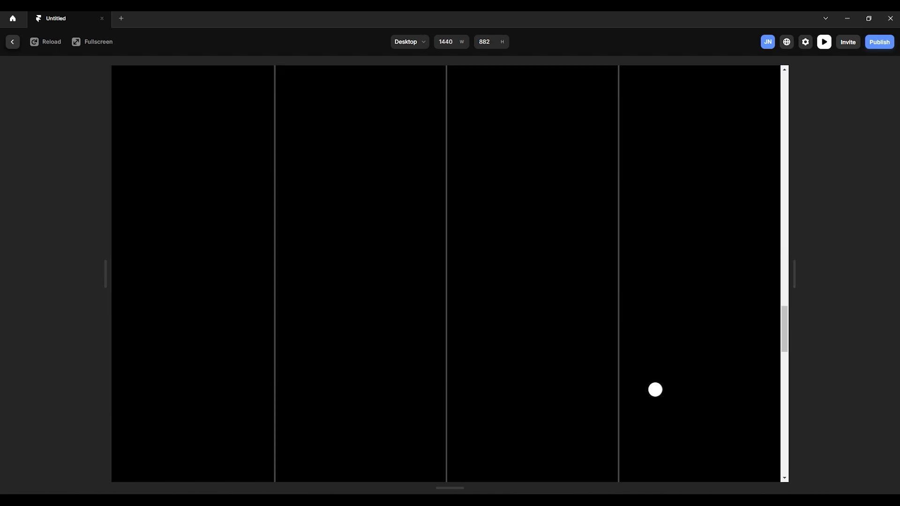
scroll(657, 391, up, 8)
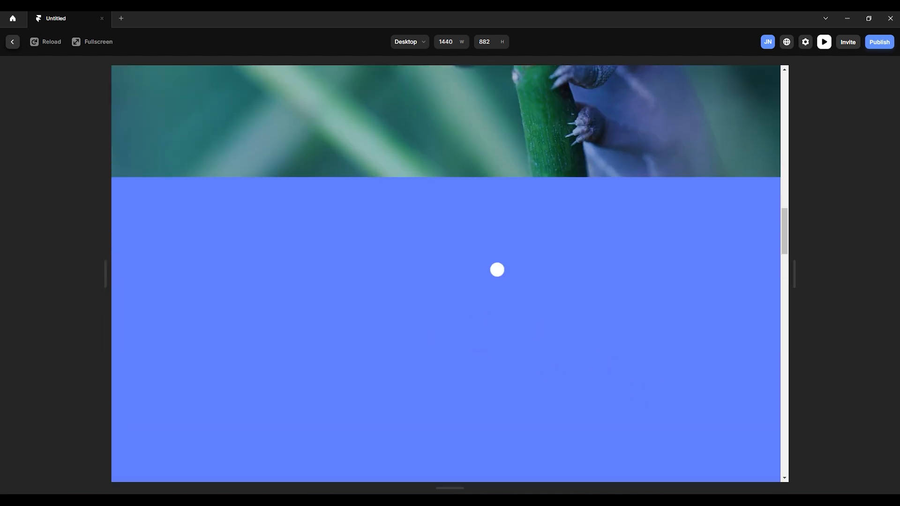
click(13, 42)
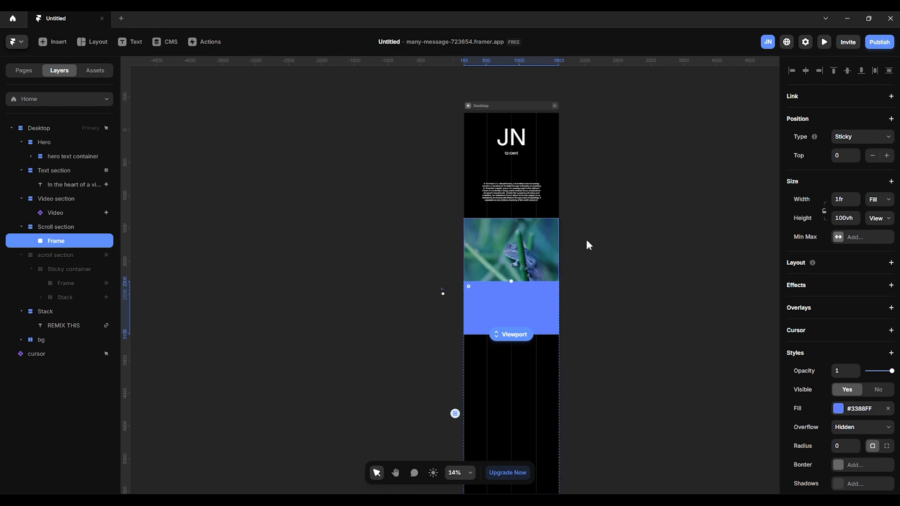
Set the Scroll section's overflow to Visible
click(70, 227)
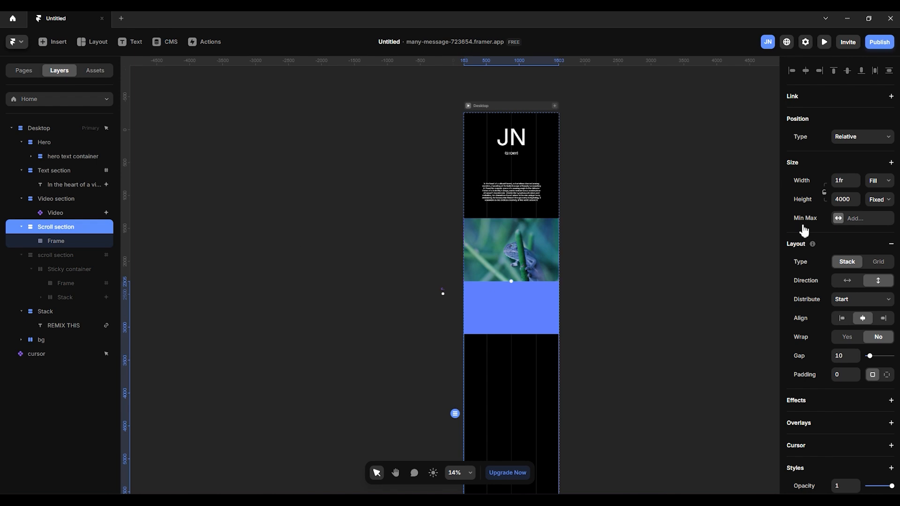
scroll(849, 366, down, 6)
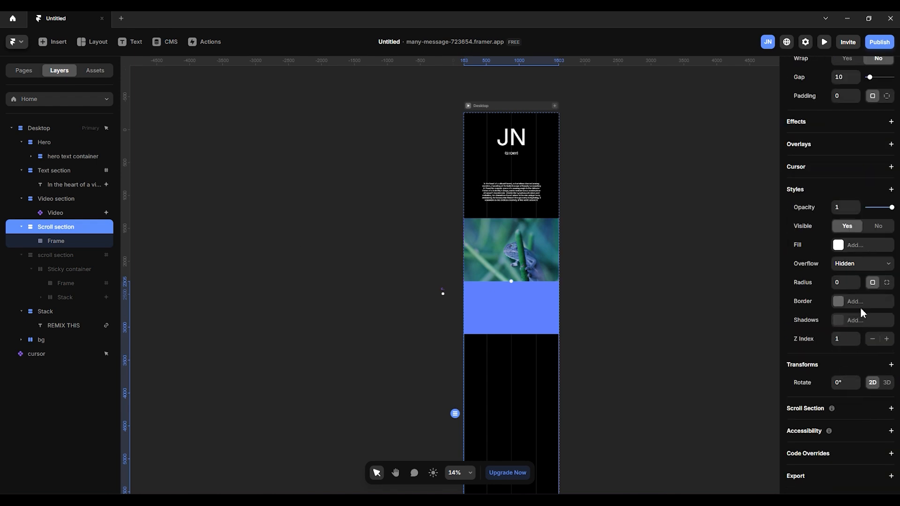
click(856, 267)
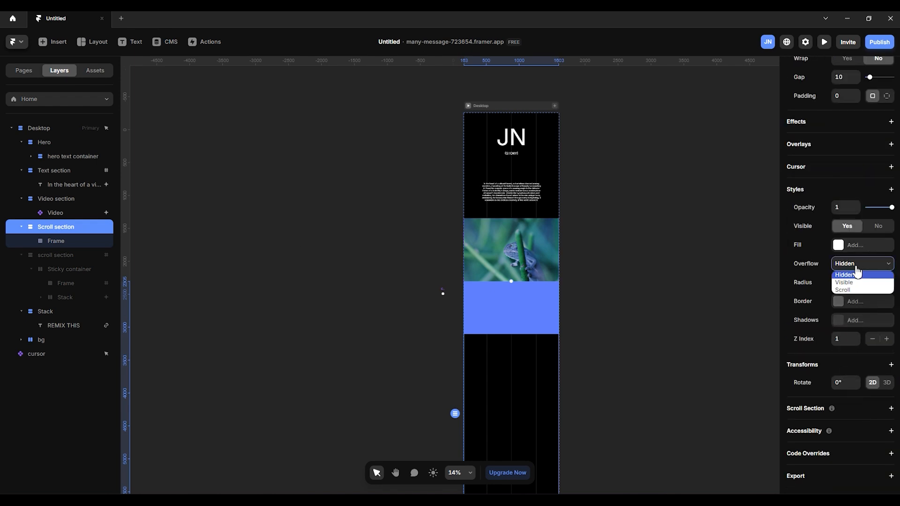
click(850, 283)
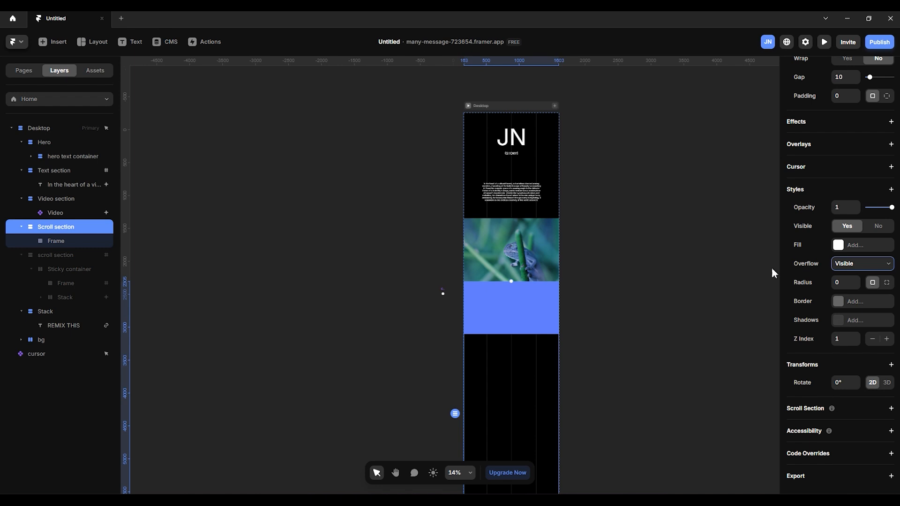
click(842, 265)
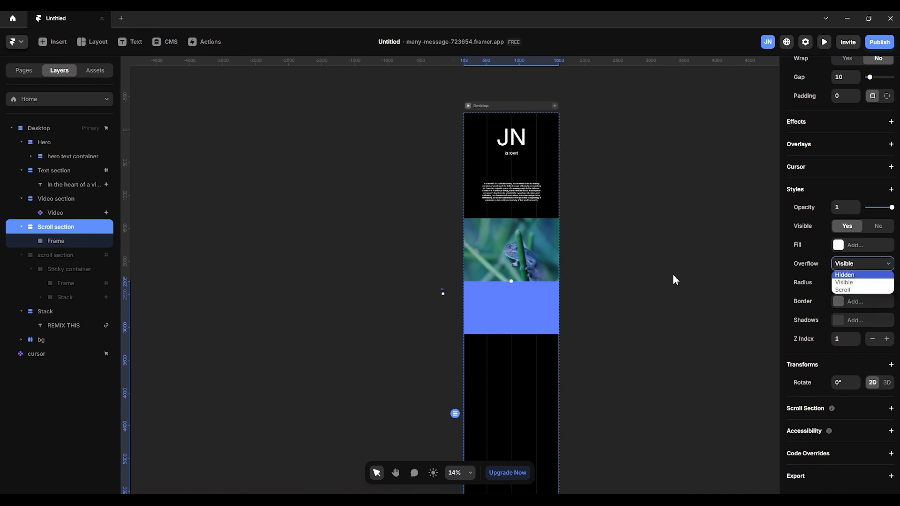
click(650, 273)
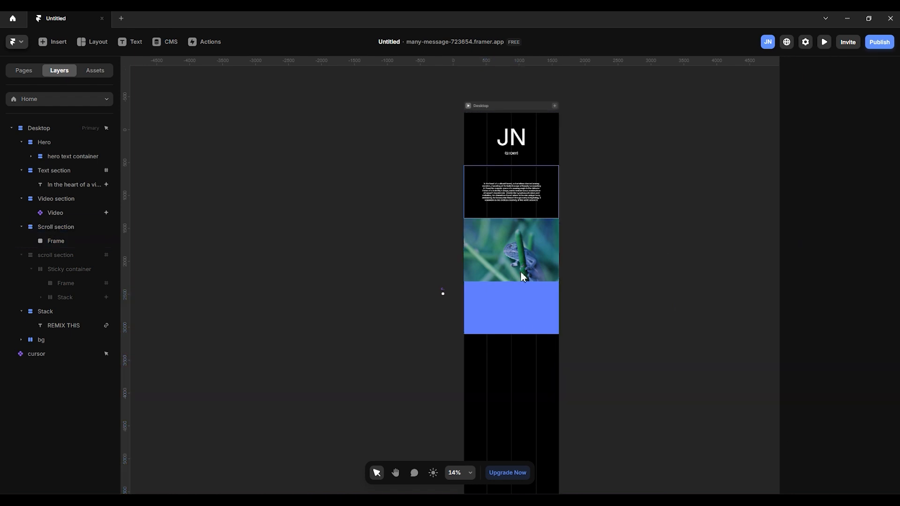
Preview the Desktop page again, check the sticky frame's behaviour down to the REMIX THIS section, and return to the canvas
click(468, 107)
scroll(755, 370, down, 5)
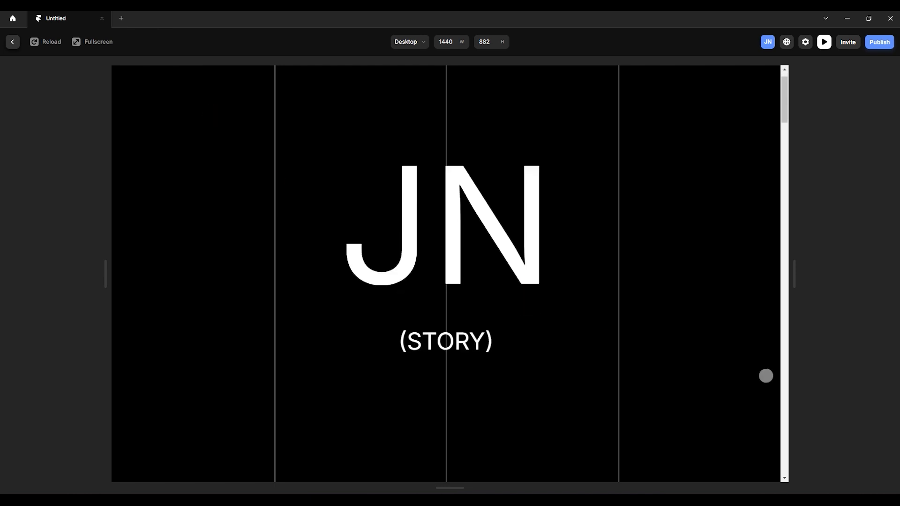
scroll(743, 362, down, 10)
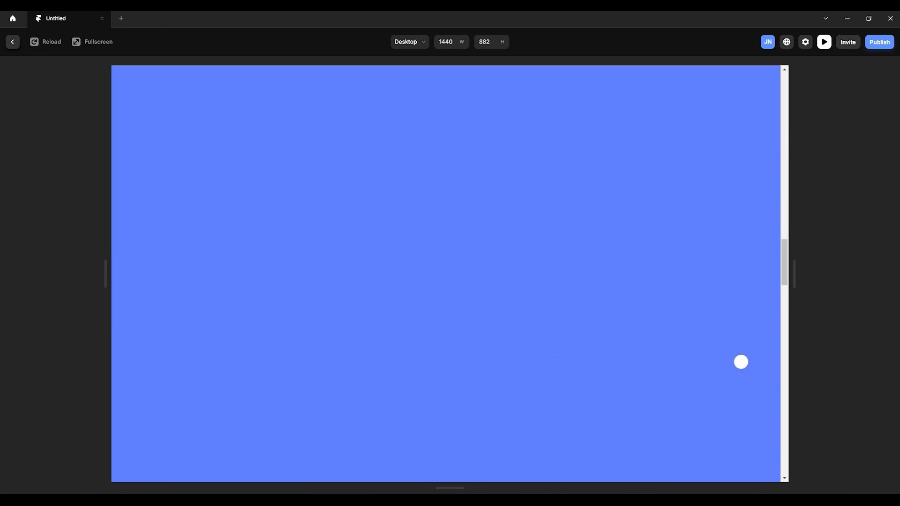
scroll(741, 362, down, 5)
scroll(741, 361, down, 3)
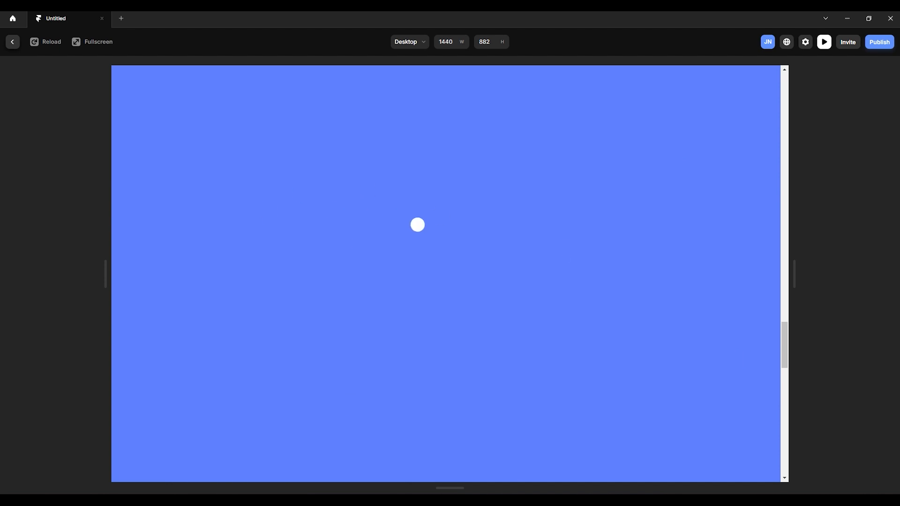
scroll(498, 261, down, 4)
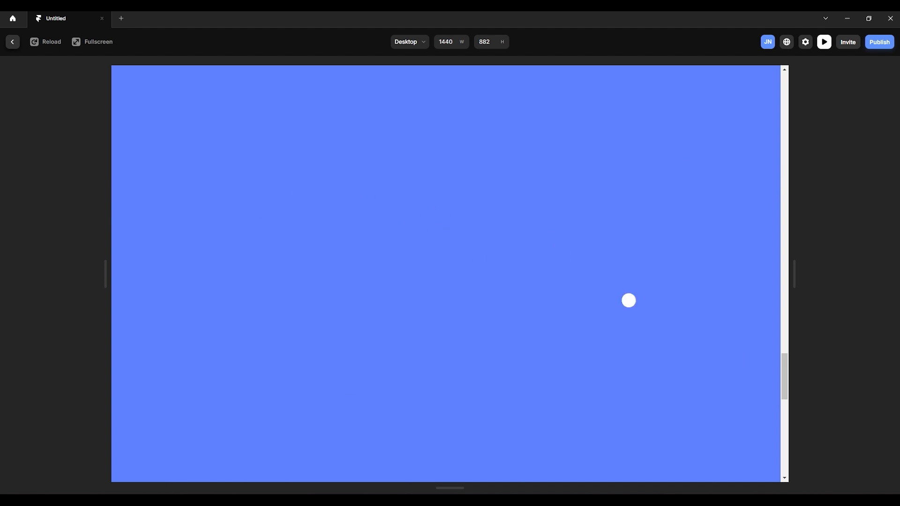
scroll(701, 285, down, 3)
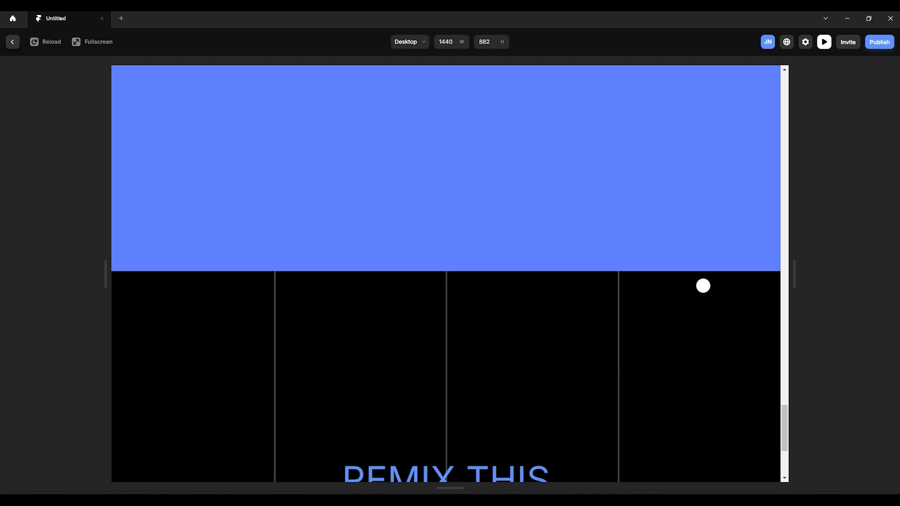
scroll(708, 290, down, 3)
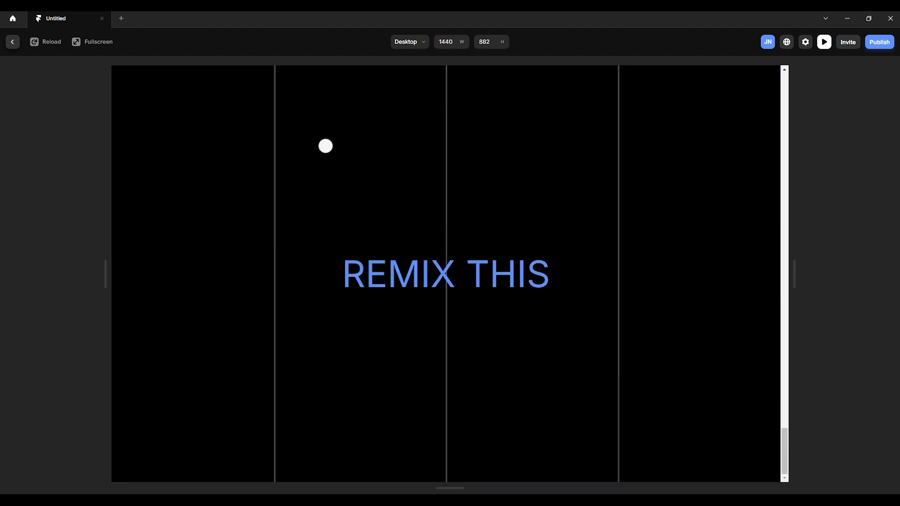
click(13, 45)
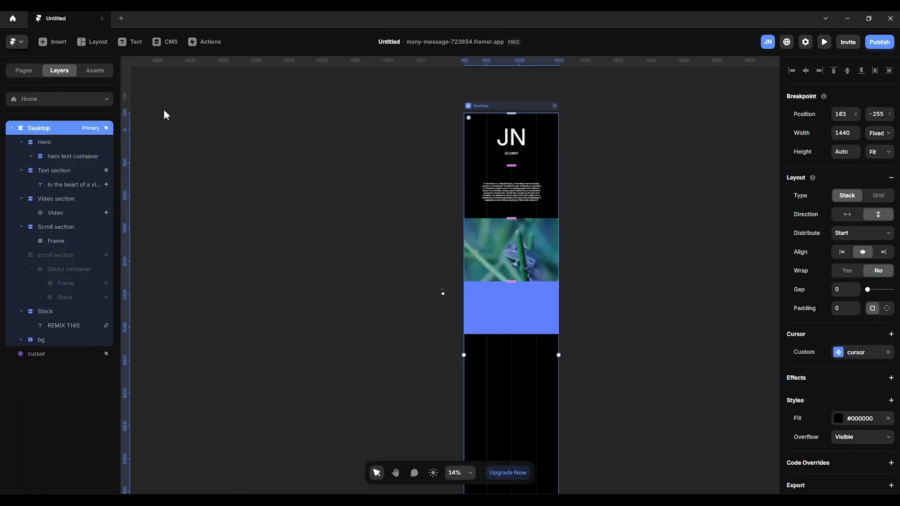
Remove the blue fill from the sticky frame inside the Scroll section
click(528, 316)
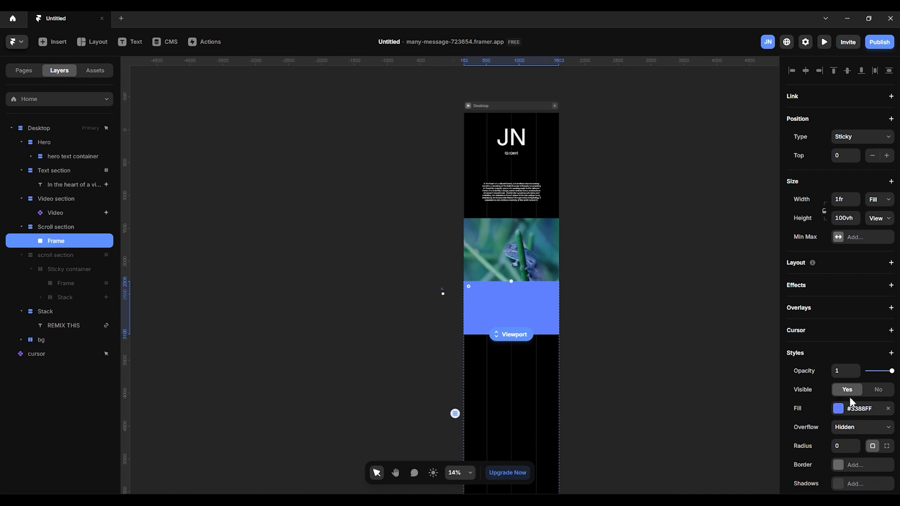
click(887, 410)
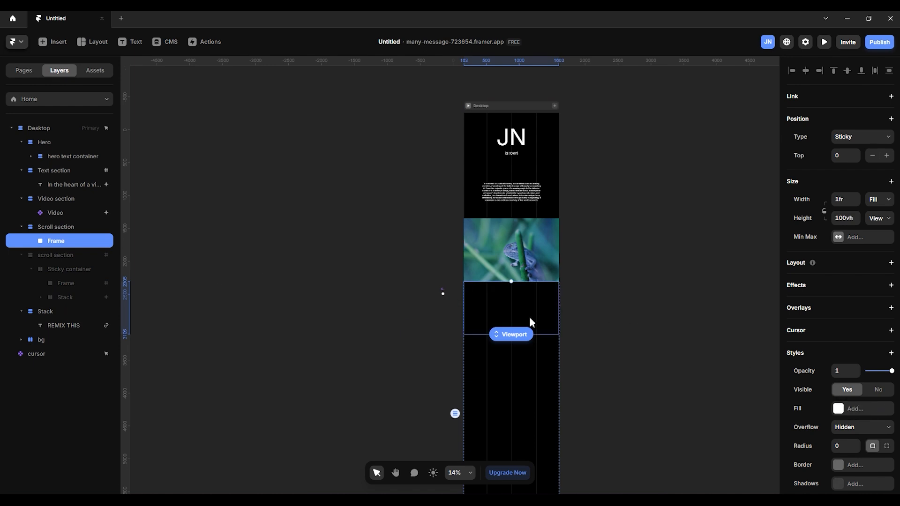
Draw a new frame about 1048 wide and 577 high inside the sticky frame, below the chameleon video
scroll(530, 316, up, 10)
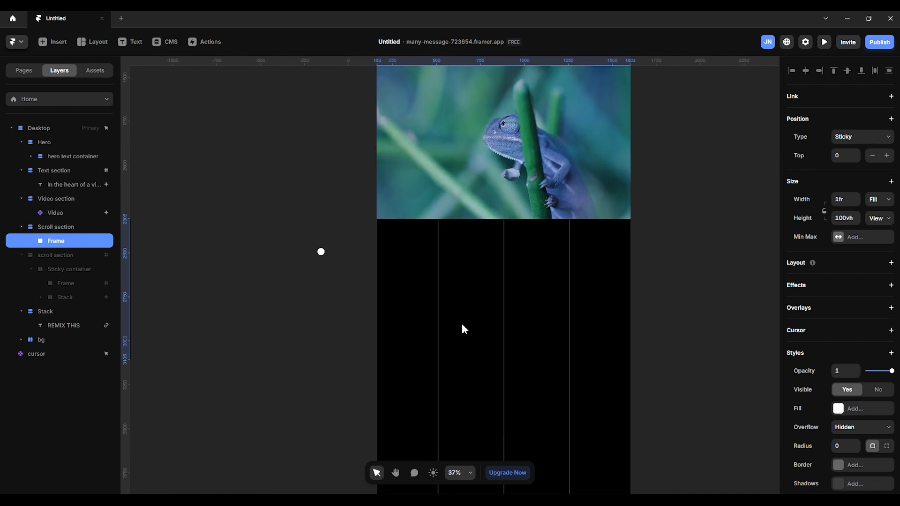
scroll(462, 324, up, 3)
key(space)
drag(717, 273, 686, 296)
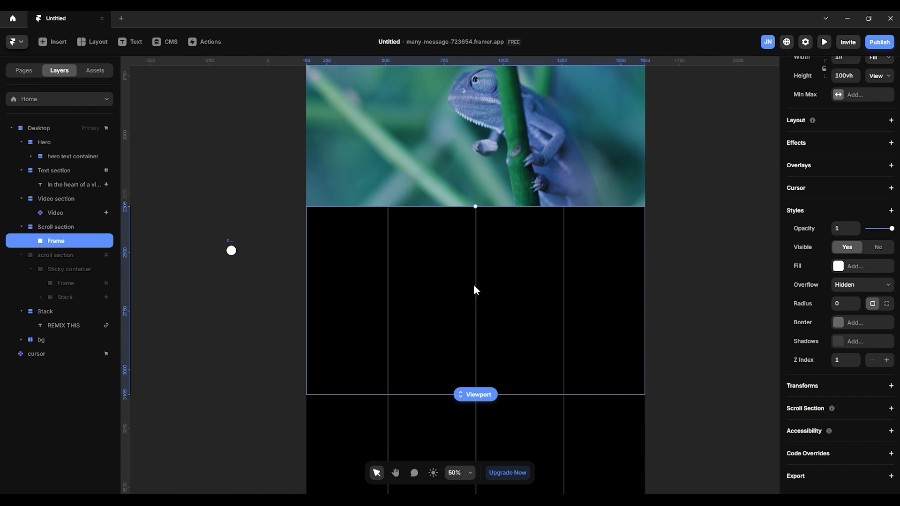
scroll(400, 274, down, 5)
scroll(500, 300, down, 1)
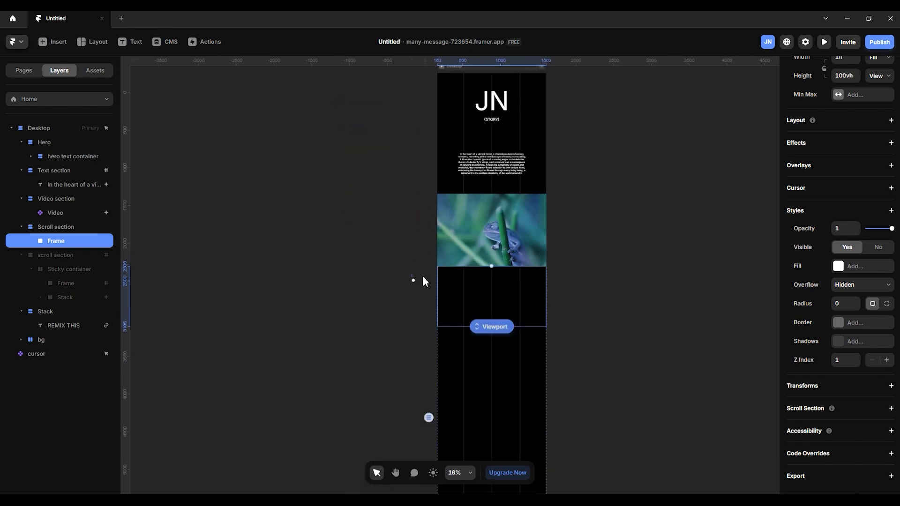
key(space)
drag(559, 301, 465, 341)
scroll(487, 334, up, 2)
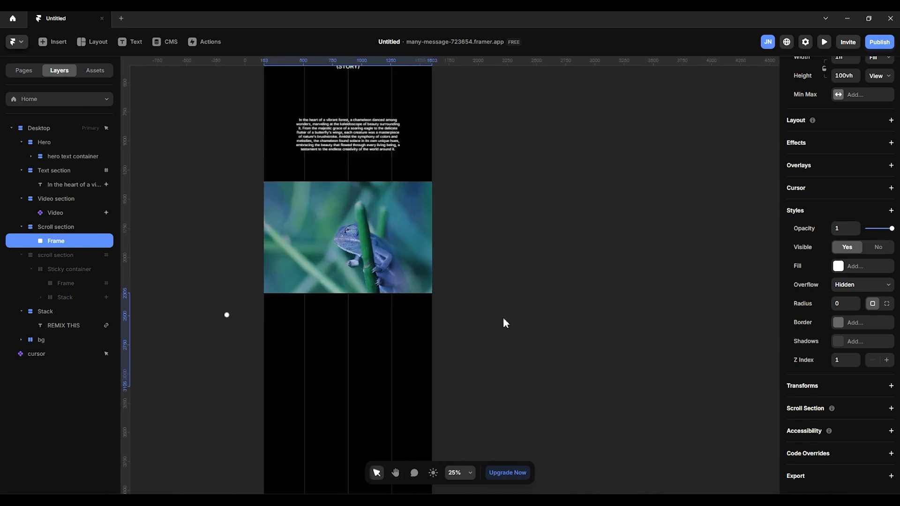
drag(507, 249, 631, 235)
key(space)
drag(508, 315, 603, 243)
click(418, 259)
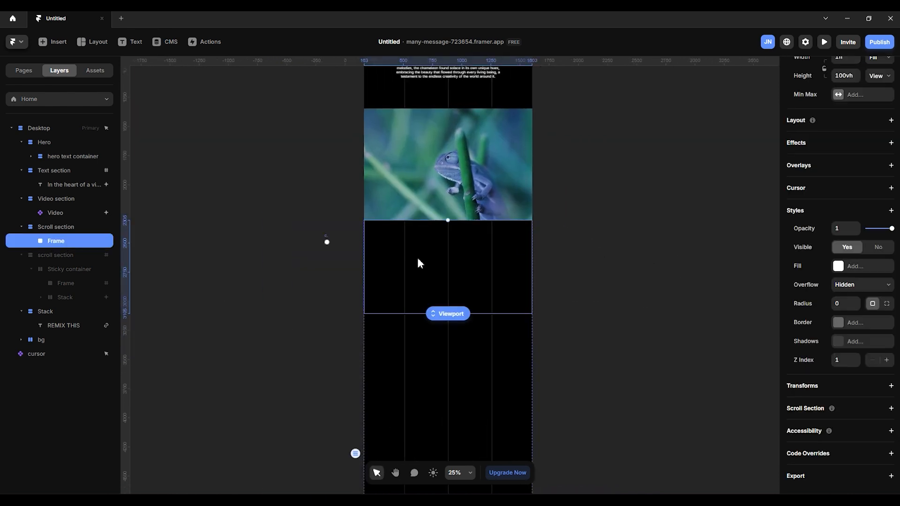
key(f)
drag(385, 234, 507, 301)
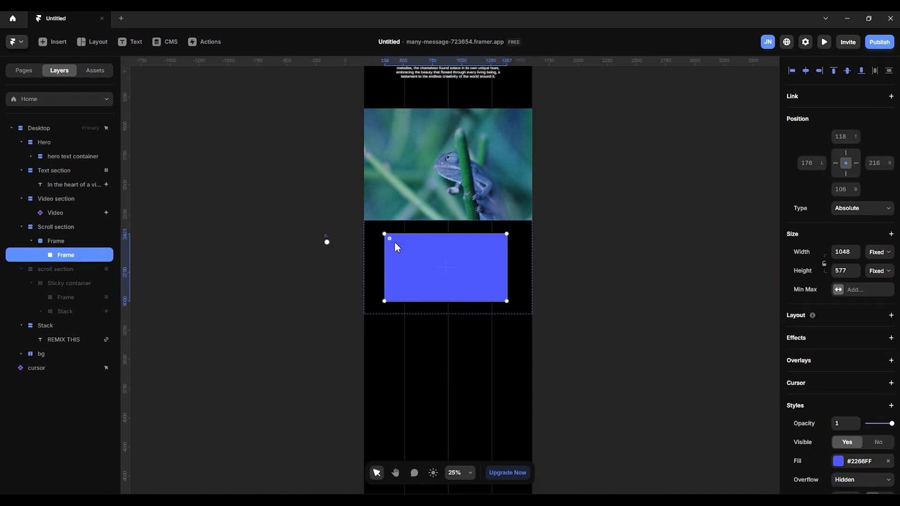
Rename the new inner frame as "Img container" and its parent frame as "Sticky container"
double_click(85, 256)
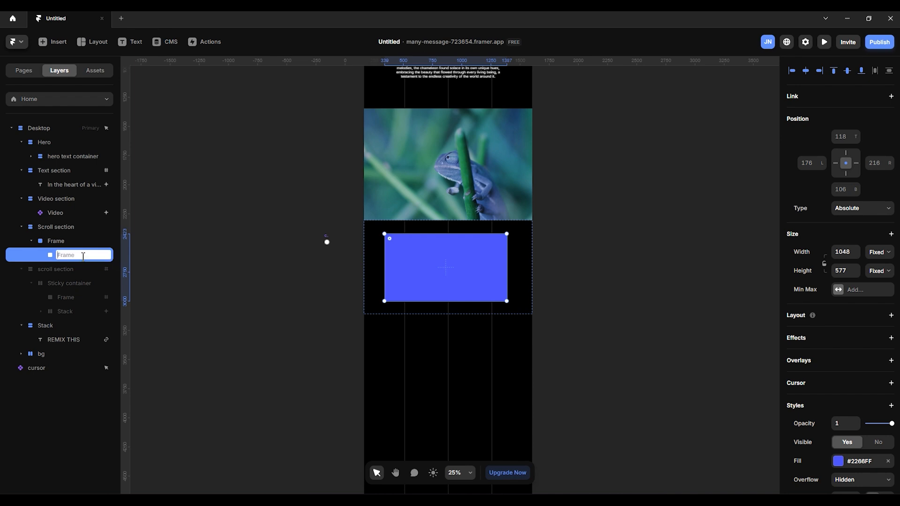
text(Img container)
key(Return)
click(72, 241)
double_click(74, 242)
text(St)
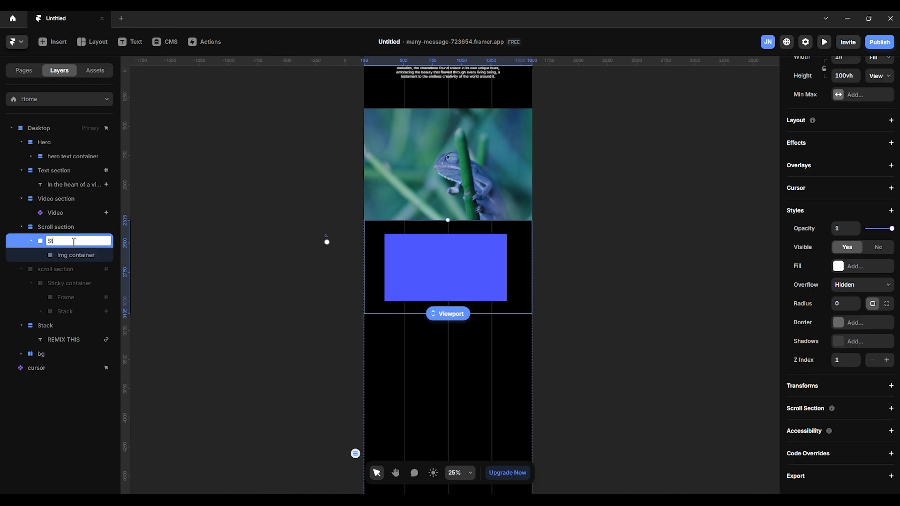
text(icky container)
click(219, 271)
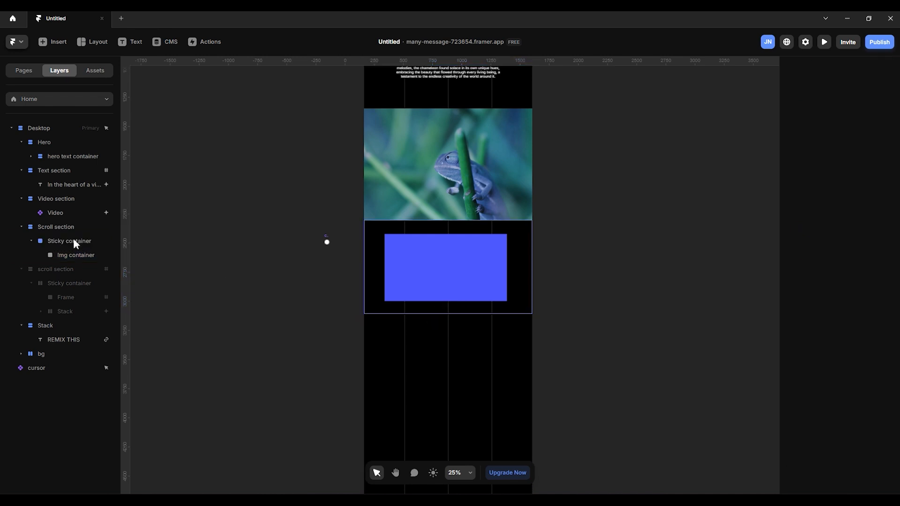
Add a vertical, centred Stack layout to the Sticky container inside the Scroll section
click(74, 240)
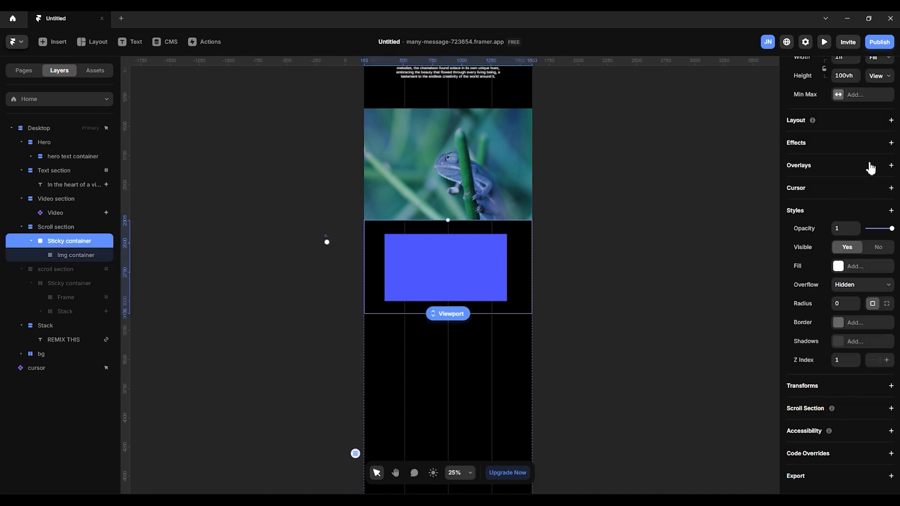
scroll(870, 168, up, 4)
click(890, 215)
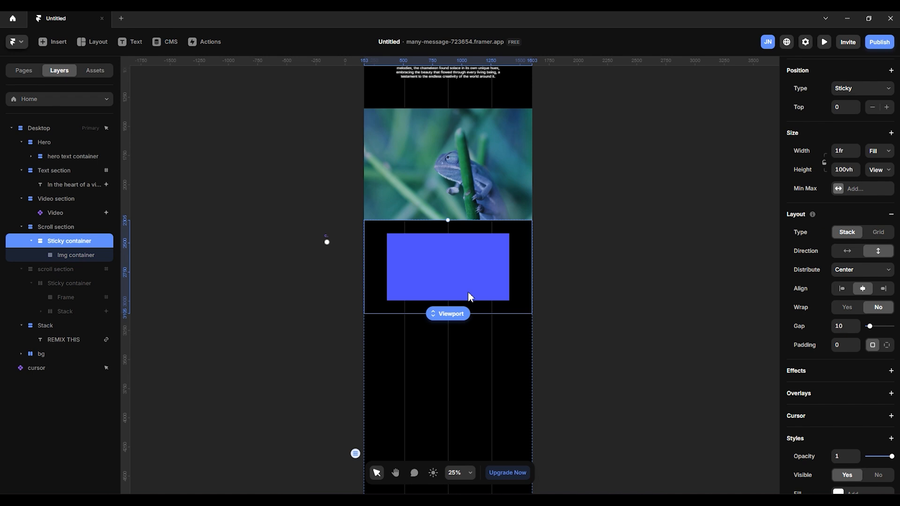
Set the Img container's height to Fill and remove its blue fill
click(80, 259)
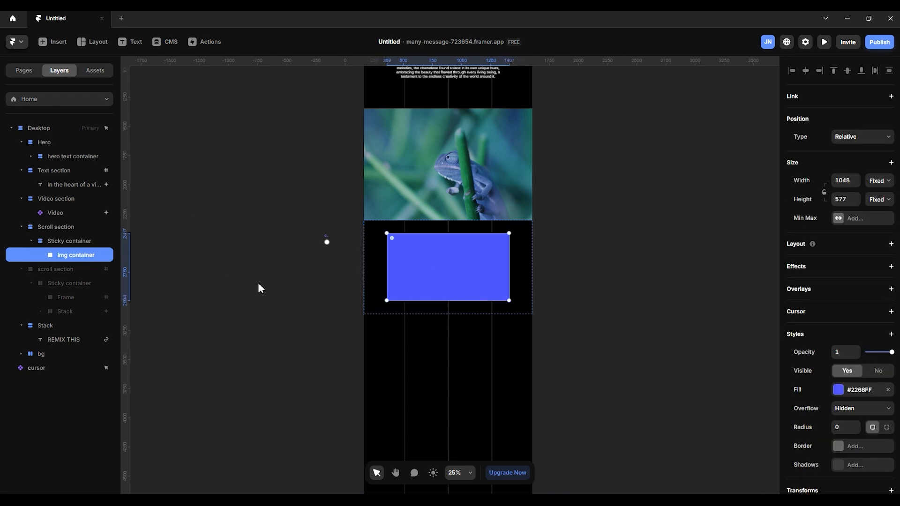
click(879, 201)
click(874, 225)
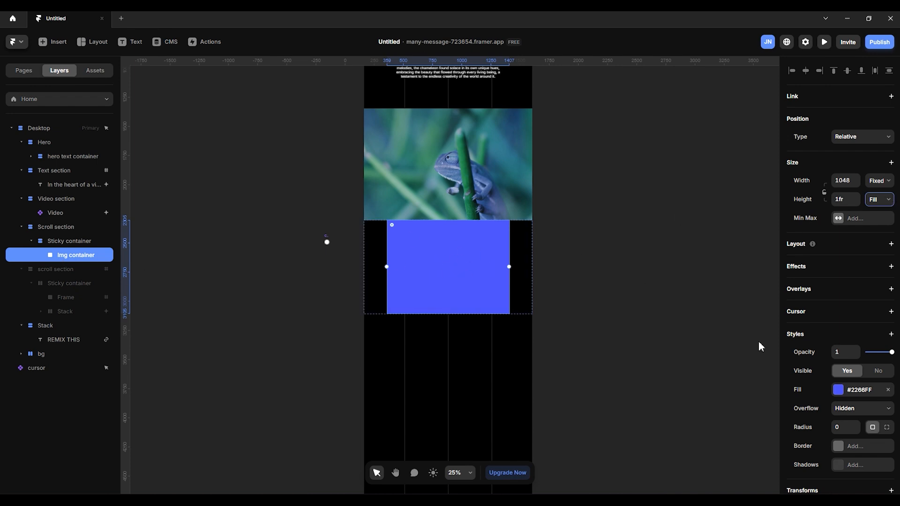
click(888, 391)
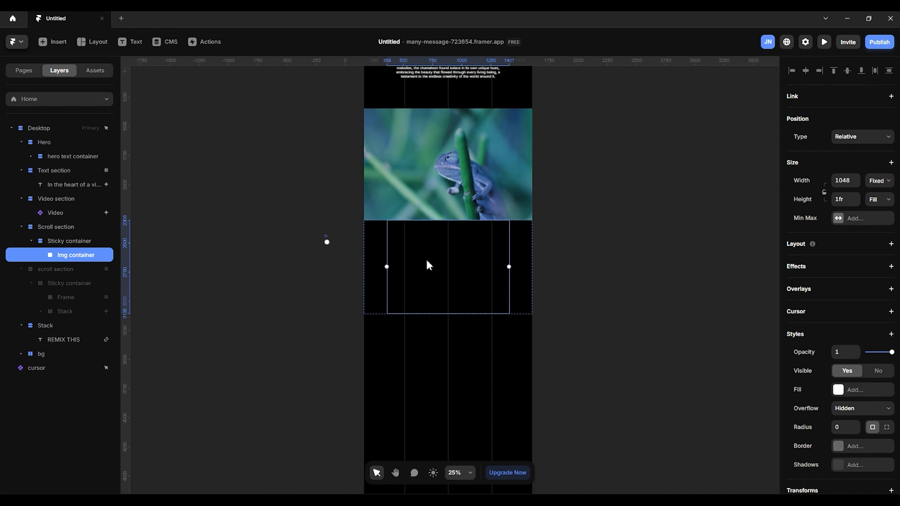
Draw a frame about 354 wide and 327 high inside the Img container and rename it "1"
key(f)
drag(404, 234, 449, 274)
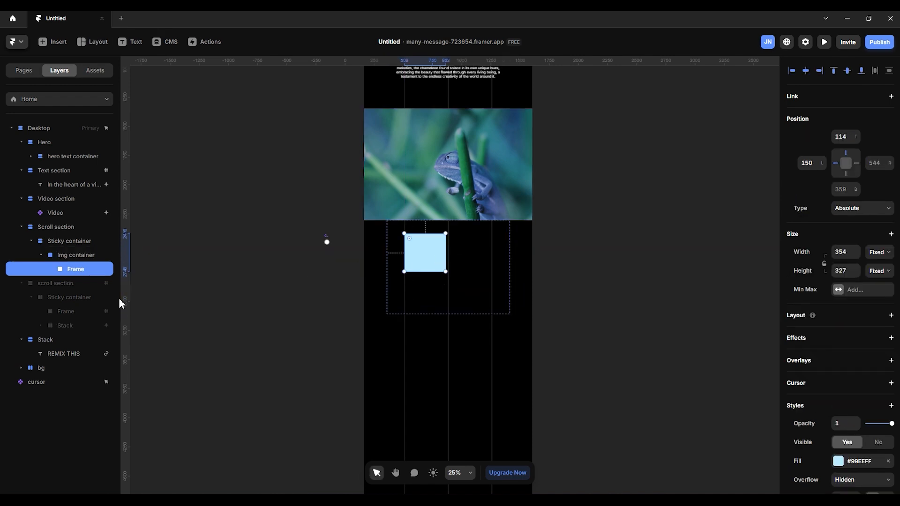
double_click(100, 272)
text(im)
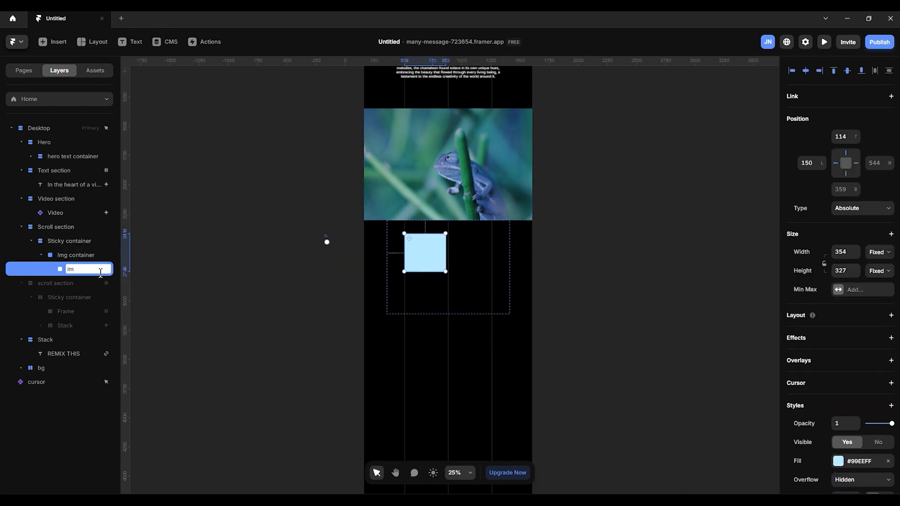
text(g)
key(BackSpace)
key(BackSpace)
key(BackSpace)
text(1)
key(Return)
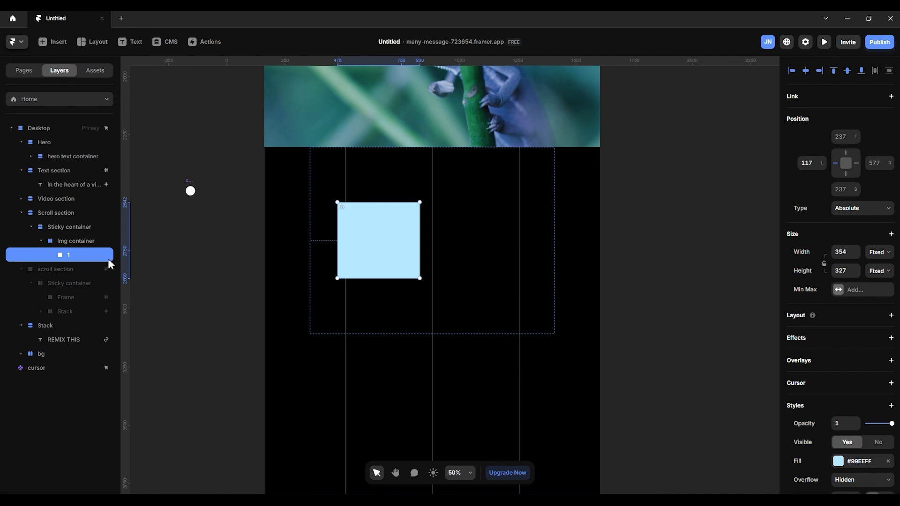
Convert the new light-blue frame in the Img container into a component named "Img"
right_click(379, 244)
click(403, 235)
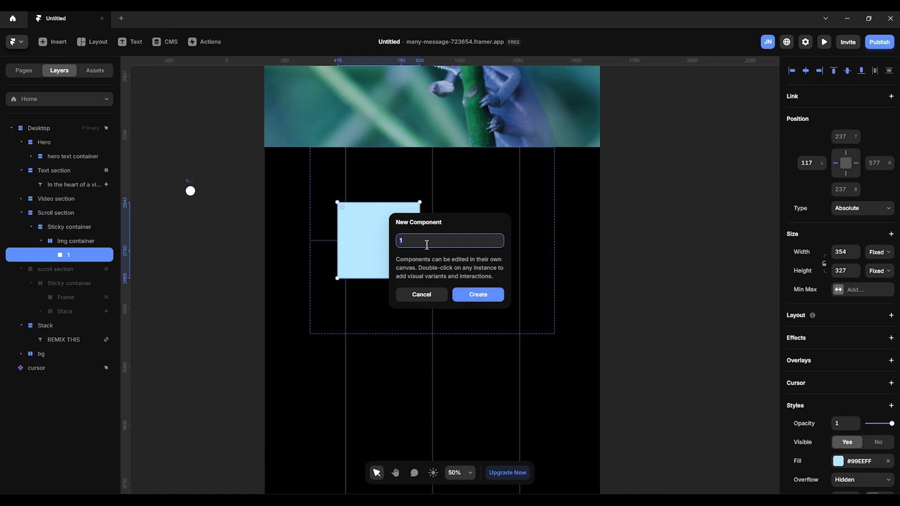
text(Img)
key(Return)
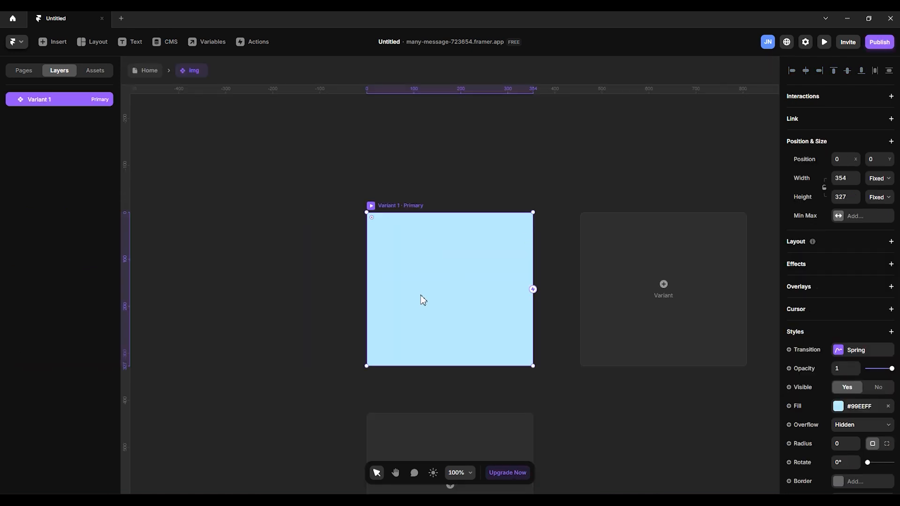
Replace the component variant's blue fill with an image fill using a random Unsplash photo
click(888, 407)
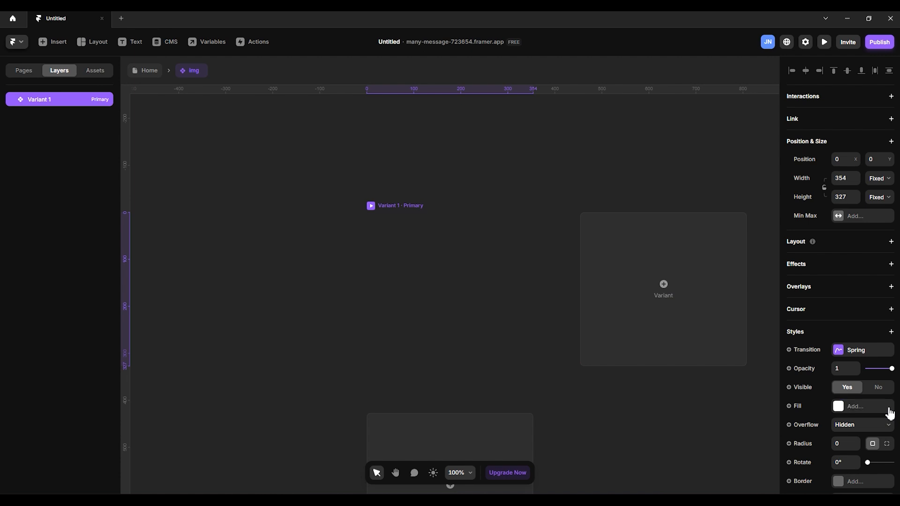
click(846, 408)
click(754, 317)
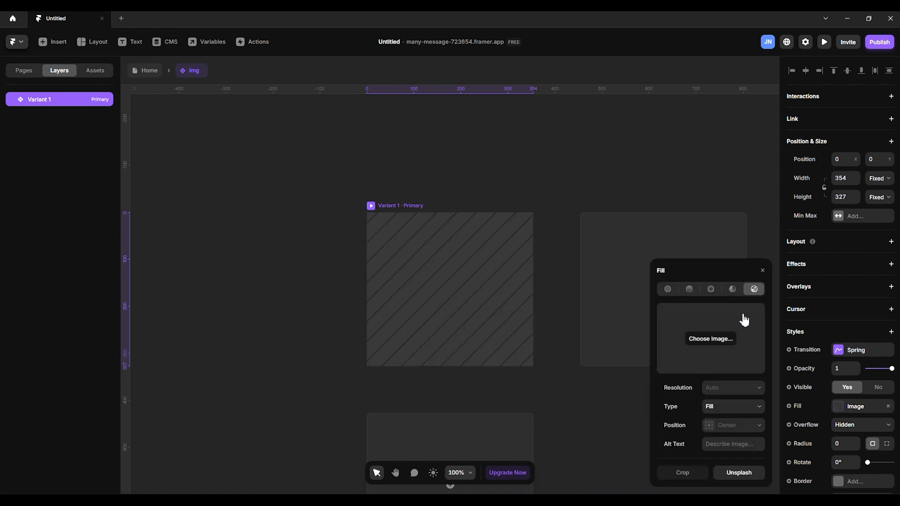
click(741, 474)
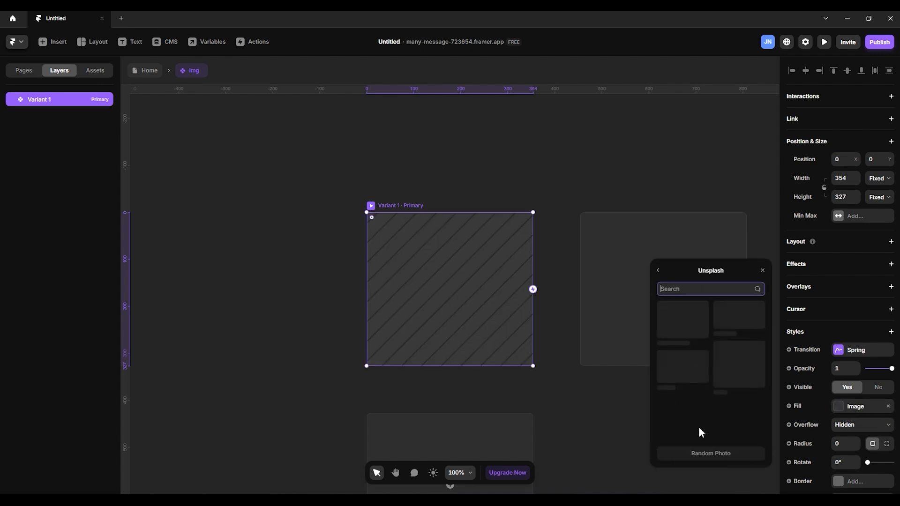
click(740, 455)
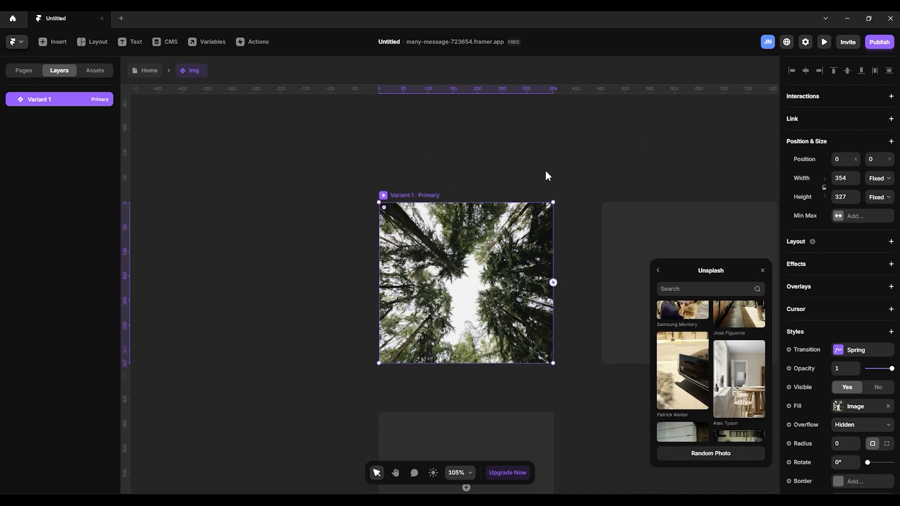
scroll(546, 172, down, 2)
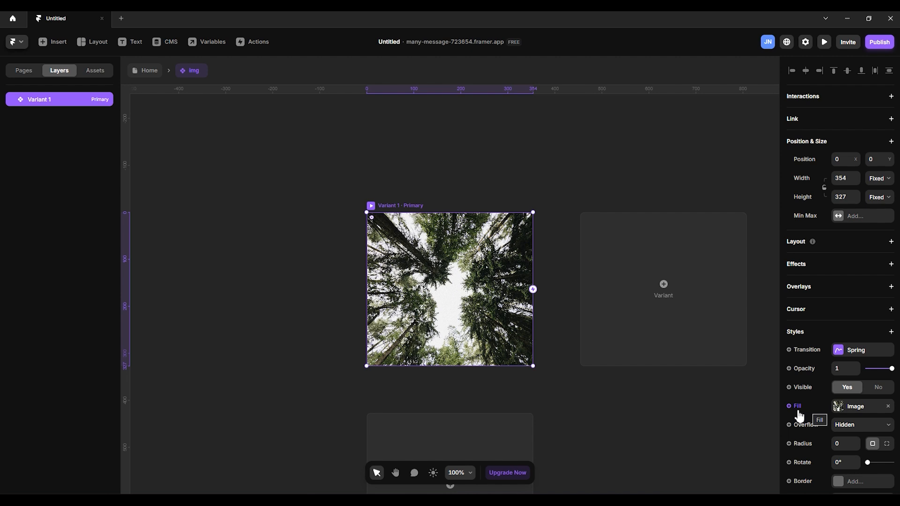
Create an Image variable named "Image" from the component's fill and return to the Home page canvas
click(800, 412)
mouse_move(828, 422)
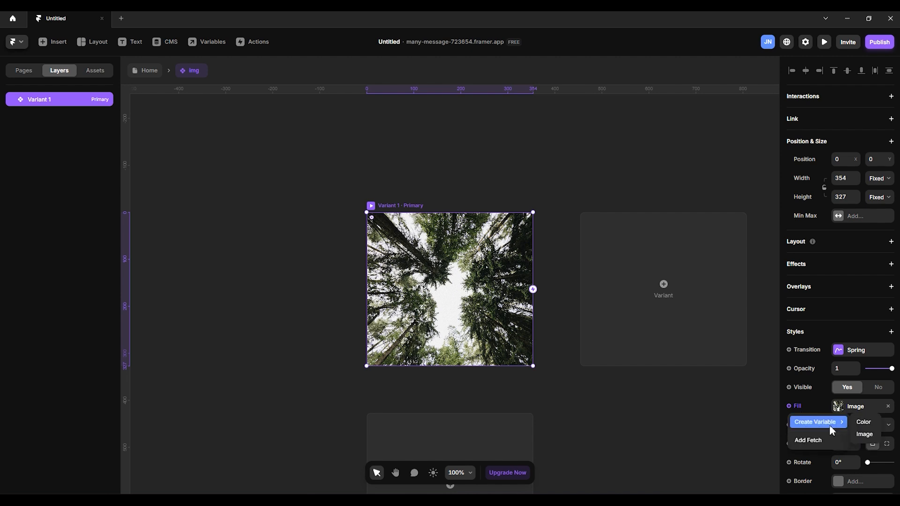
click(865, 434)
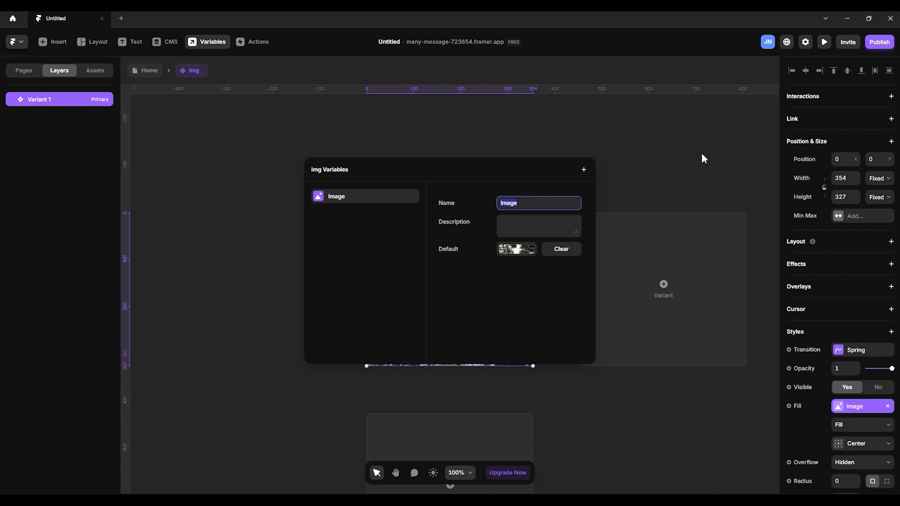
click(686, 151)
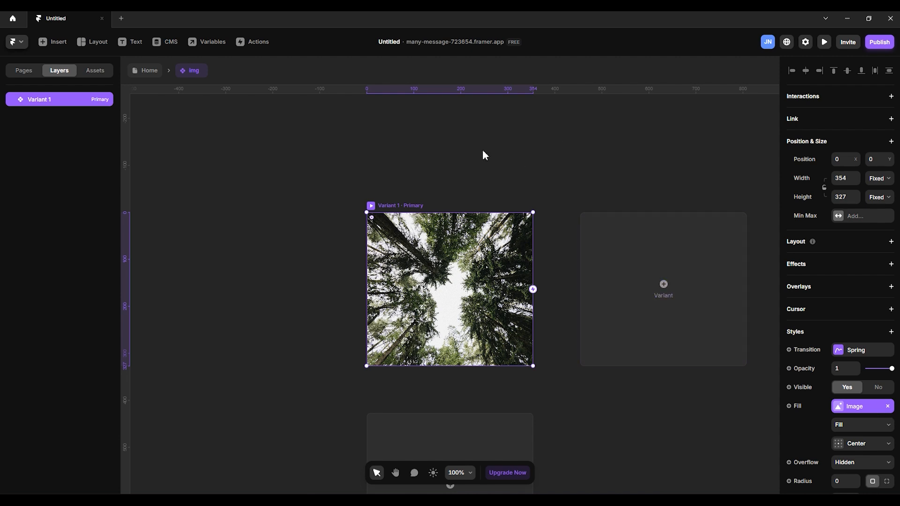
click(143, 74)
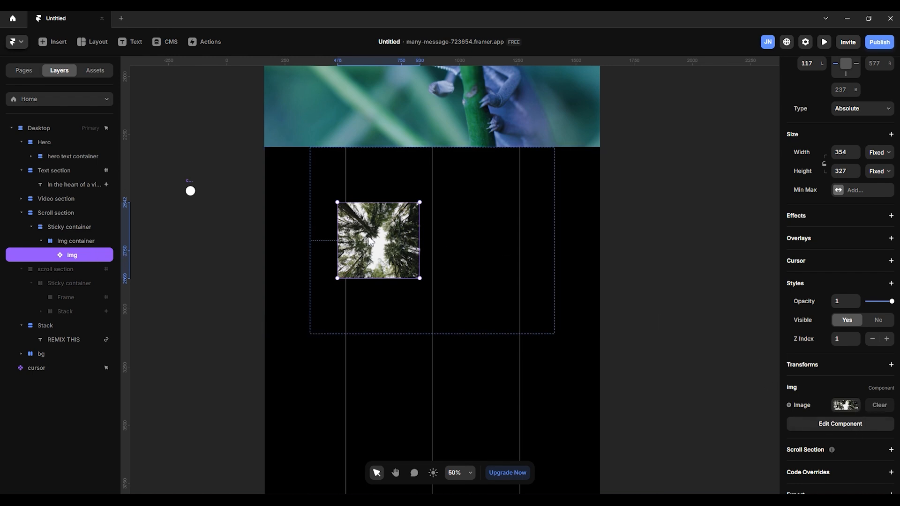
Duplicate the img instance, place the copy about 593 from the container's left edge and 73 from its bottom, and move the original up
key(ctrl+d)
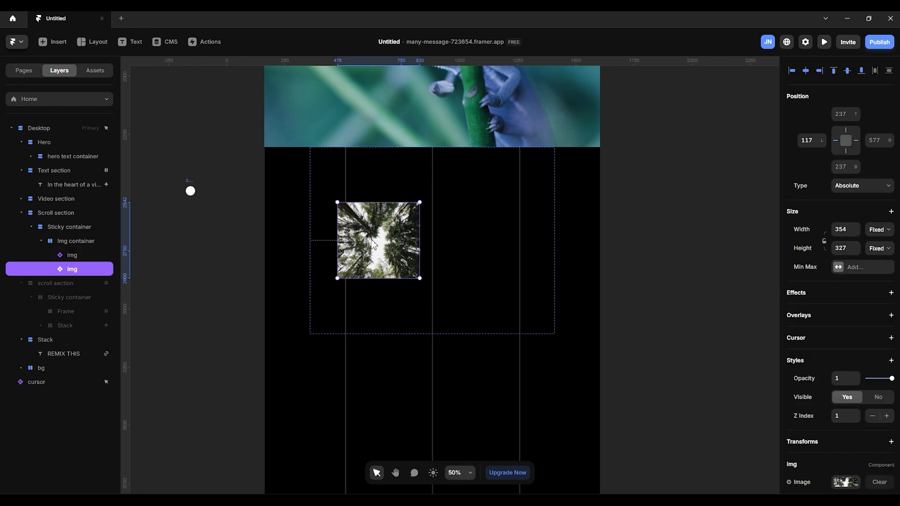
drag(373, 243, 483, 281)
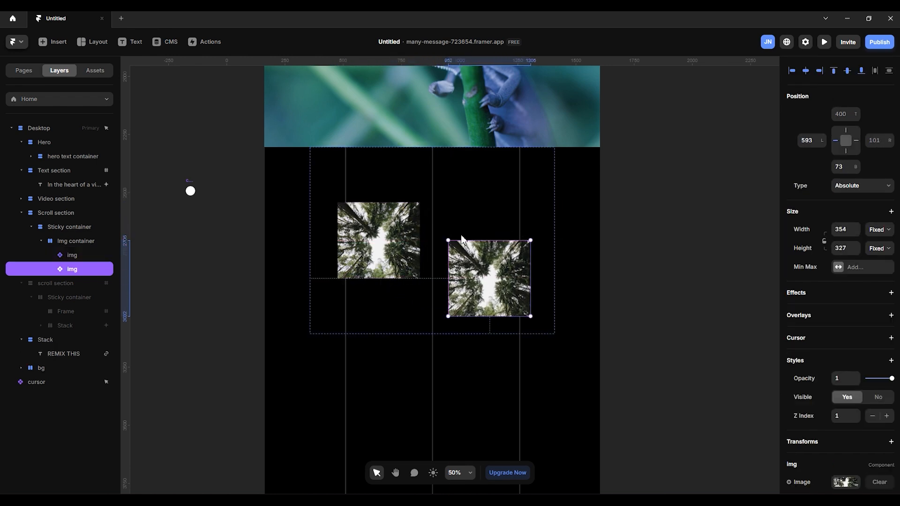
drag(404, 242, 402, 204)
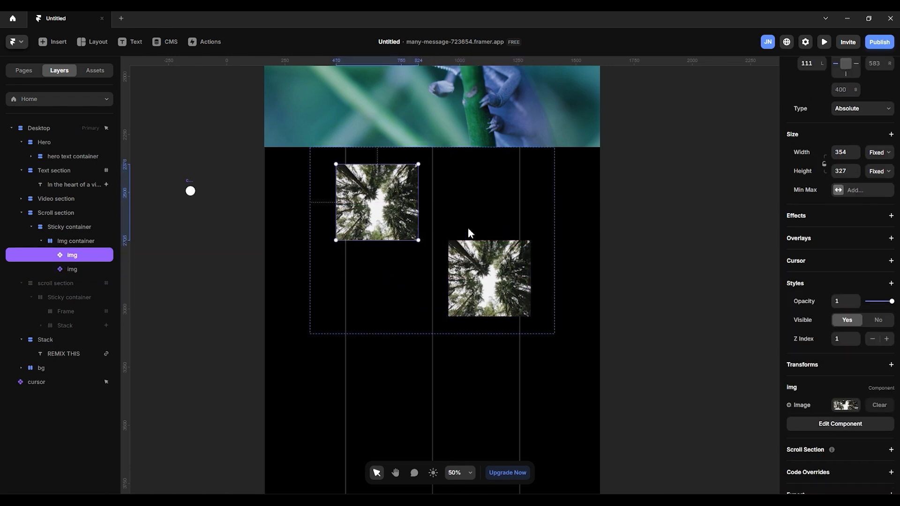
Change the lower img instance's image to the Unsplash photo of dark camera and electronics parts
click(492, 279)
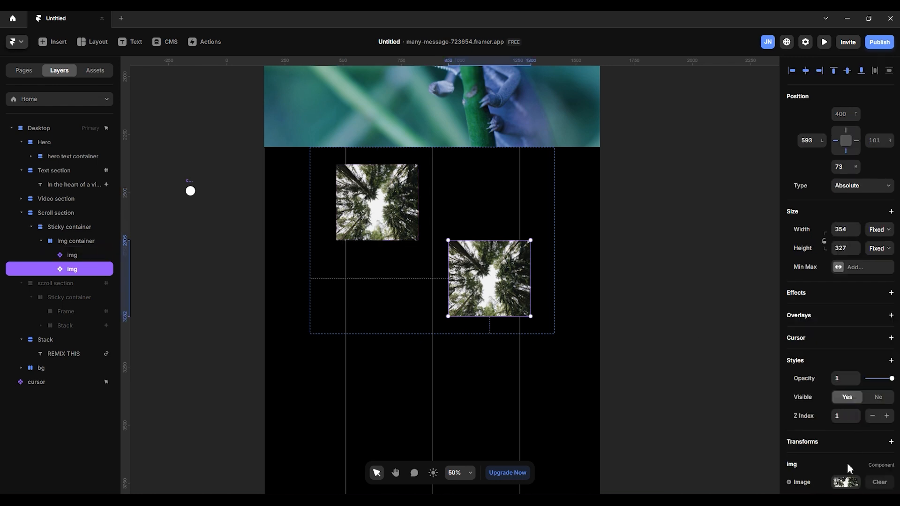
scroll(850, 464, down, 2)
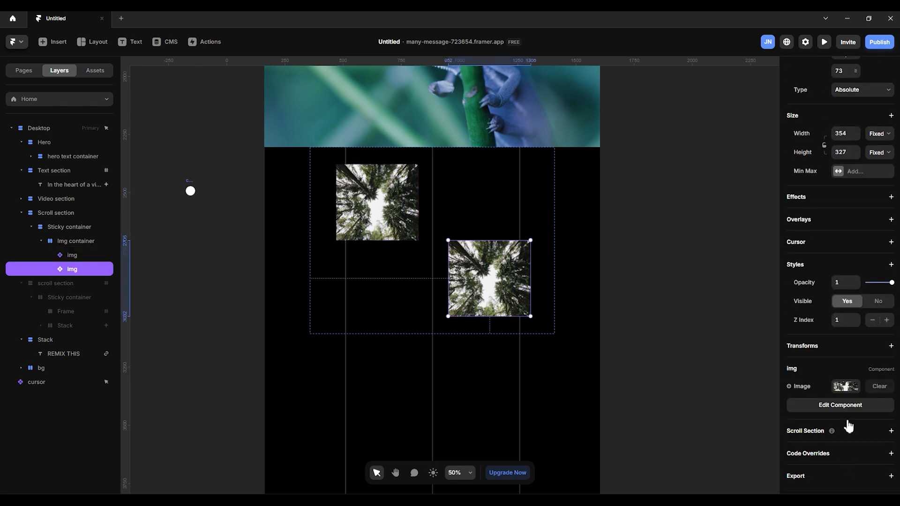
click(846, 387)
click(739, 473)
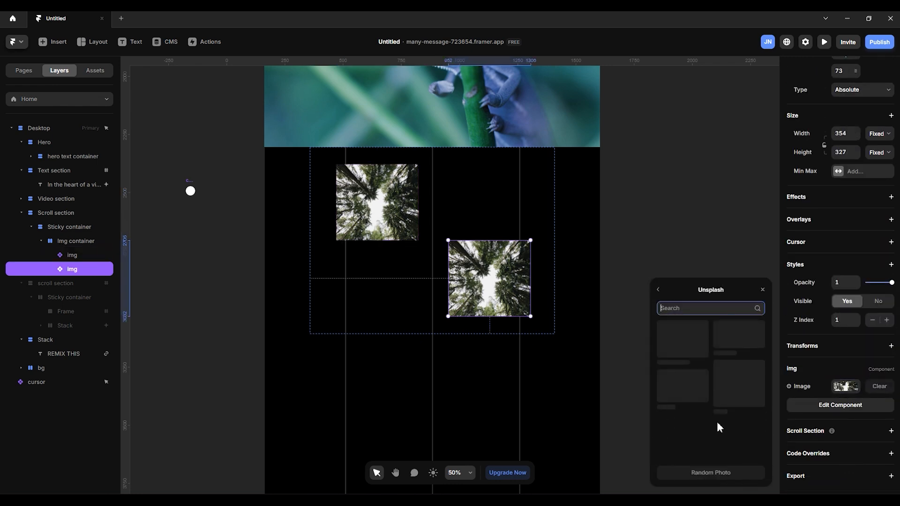
click(687, 365)
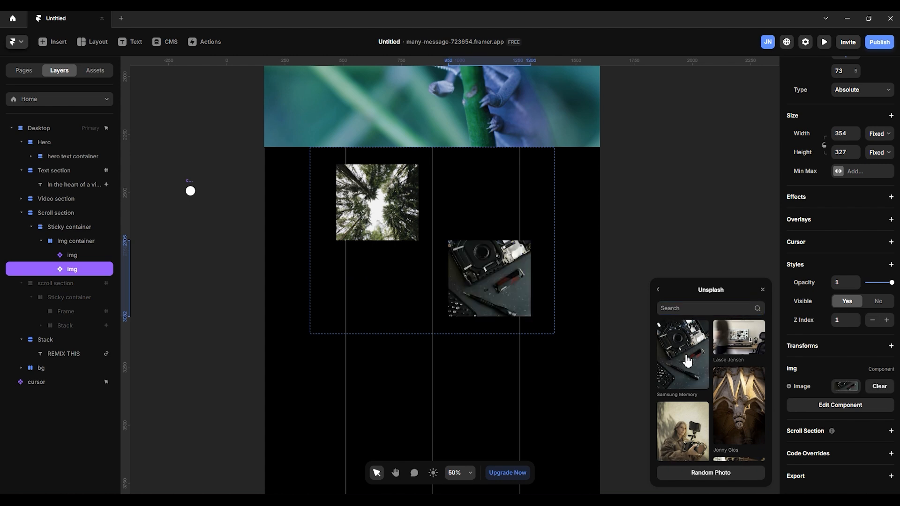
click(394, 207)
click(532, 309)
click(509, 289)
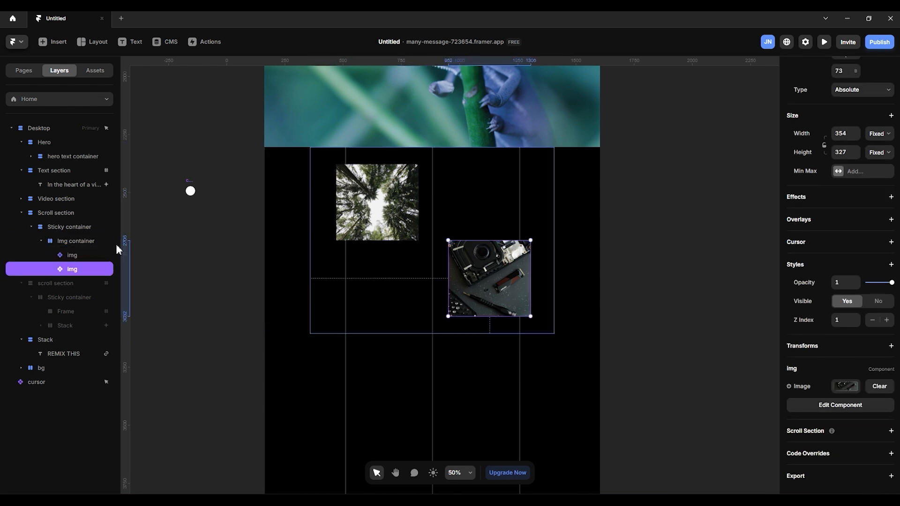
Widen the Img container to about 1907
click(405, 258)
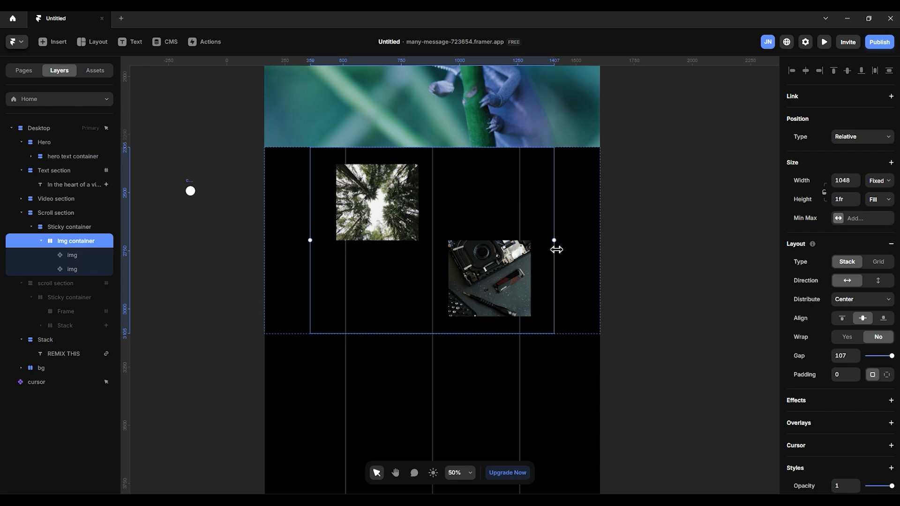
drag(557, 243, 713, 268)
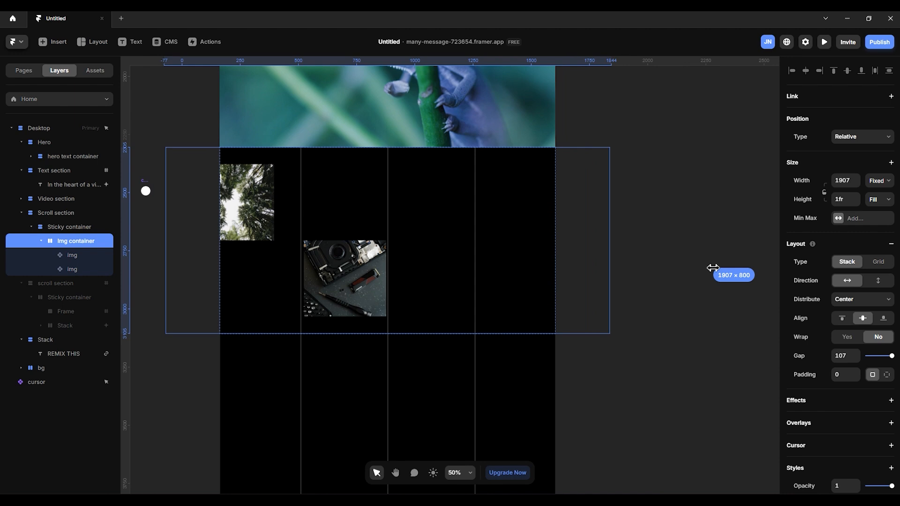
drag(713, 268, 713, 267)
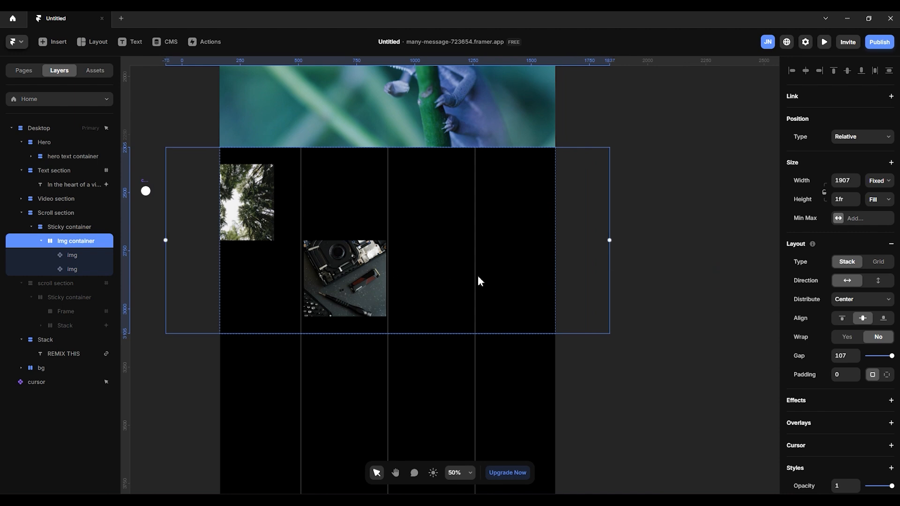
Set the Sticky container's stack distribution to Start
click(81, 226)
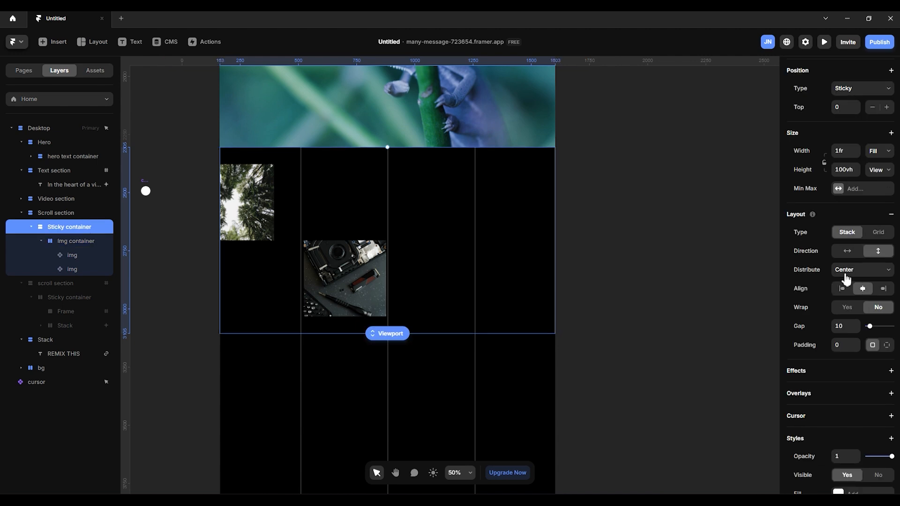
click(846, 270)
click(846, 282)
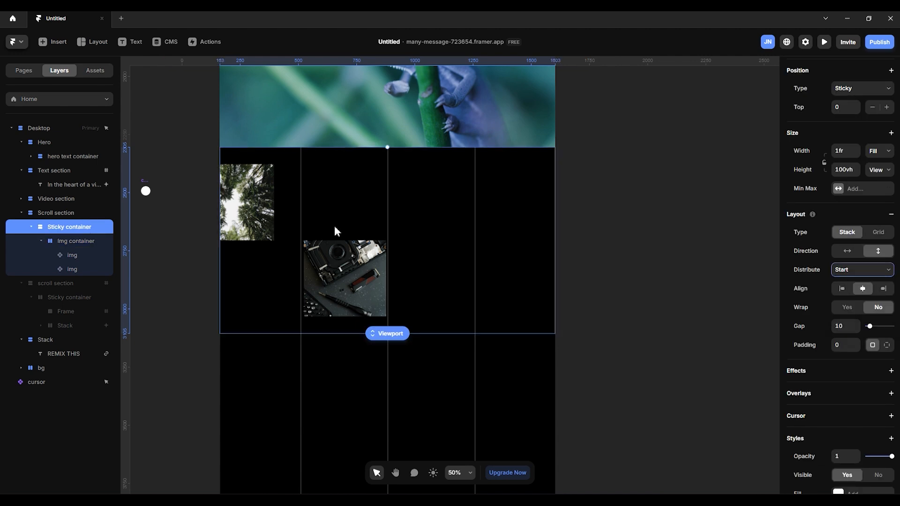
click(73, 241)
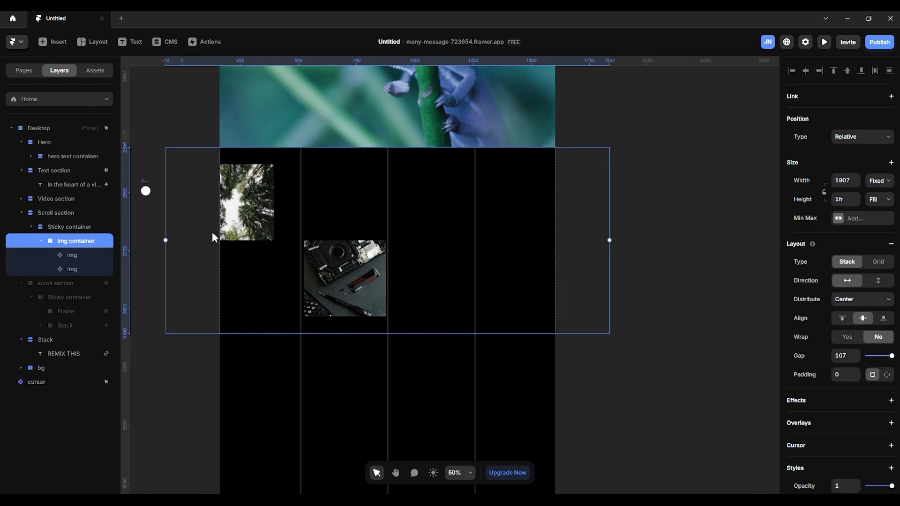
Align the Sticky container's stack content to the left so the Img container starts at its left edge
click(82, 228)
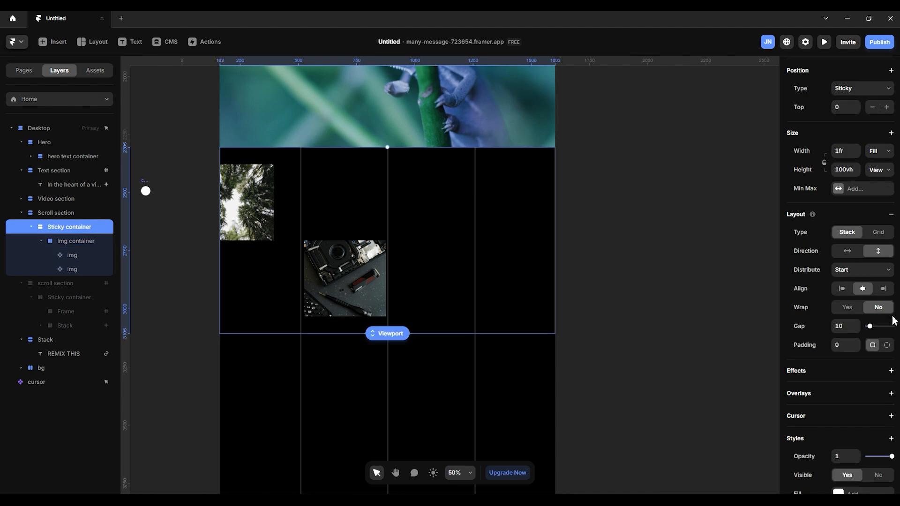
click(91, 215)
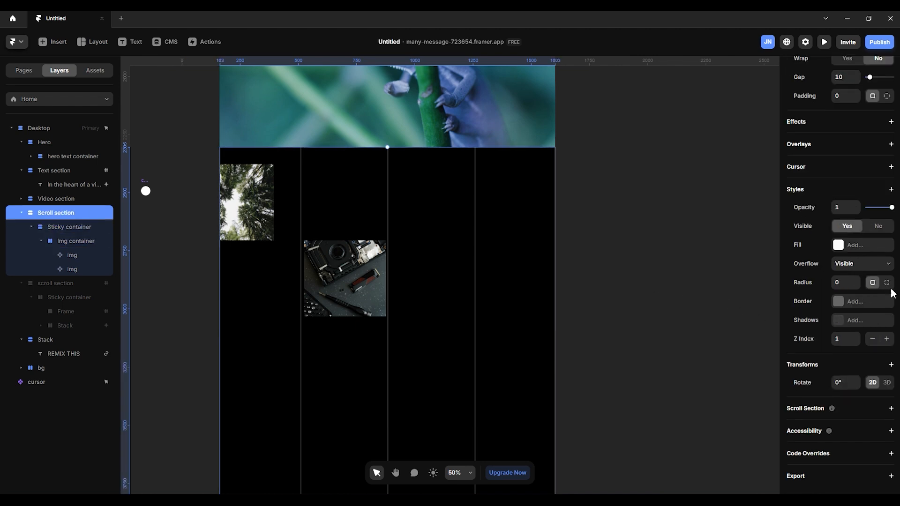
scroll(862, 283, up, 3)
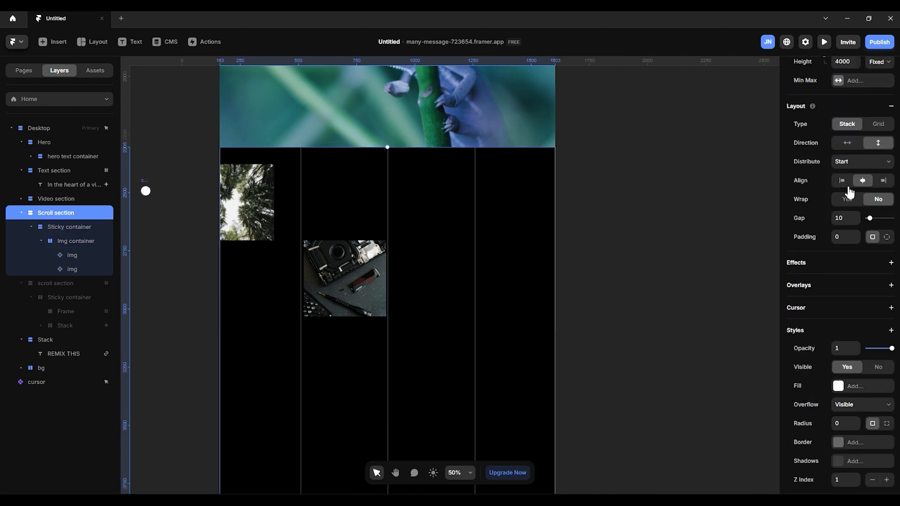
click(86, 228)
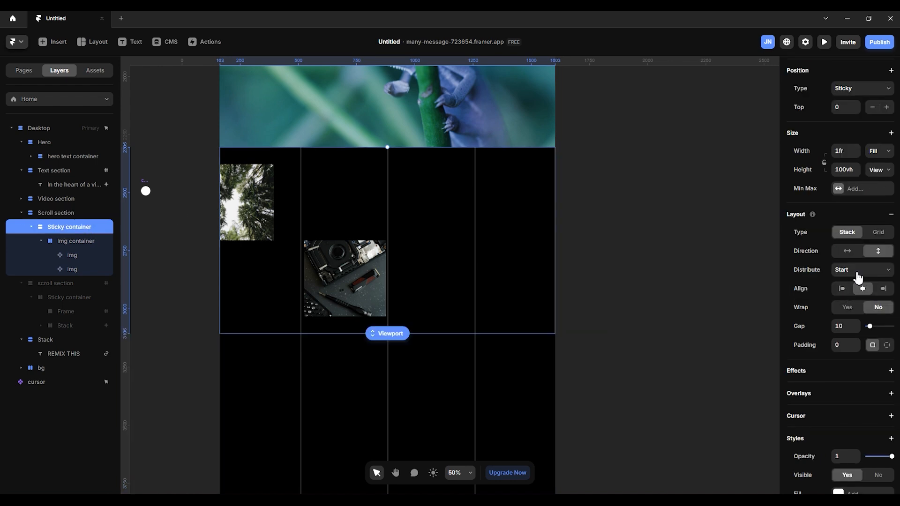
click(858, 276)
click(858, 277)
click(841, 289)
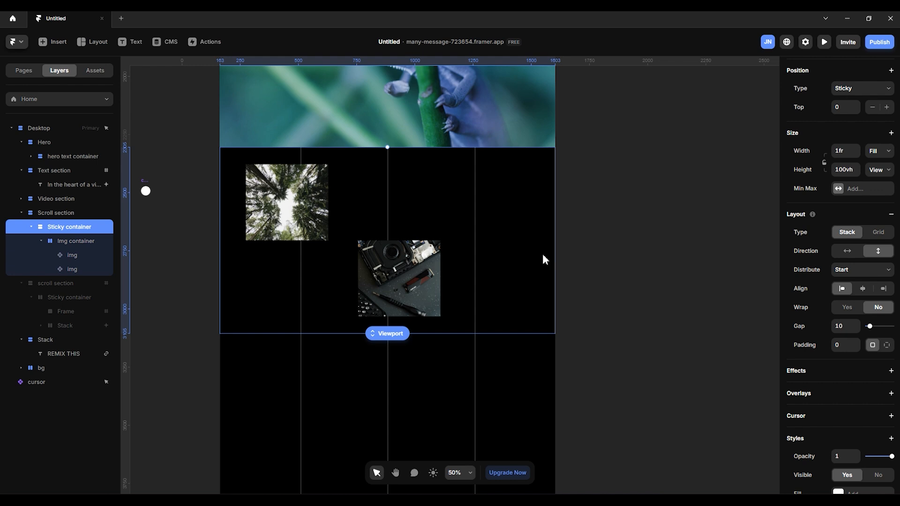
Extend the Img container's right edge to a width of about 3600
click(94, 241)
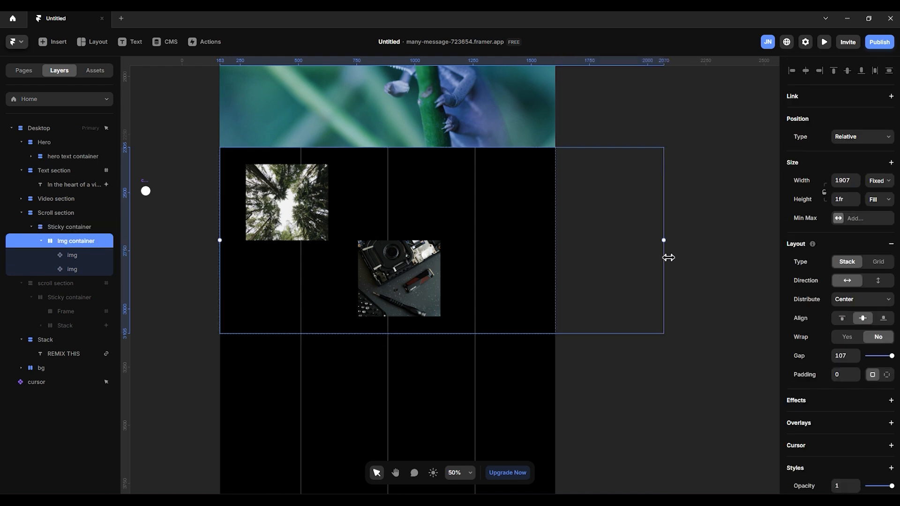
scroll(669, 258, down, 5)
drag(662, 341, 556, 362)
drag(563, 262, 772, 309)
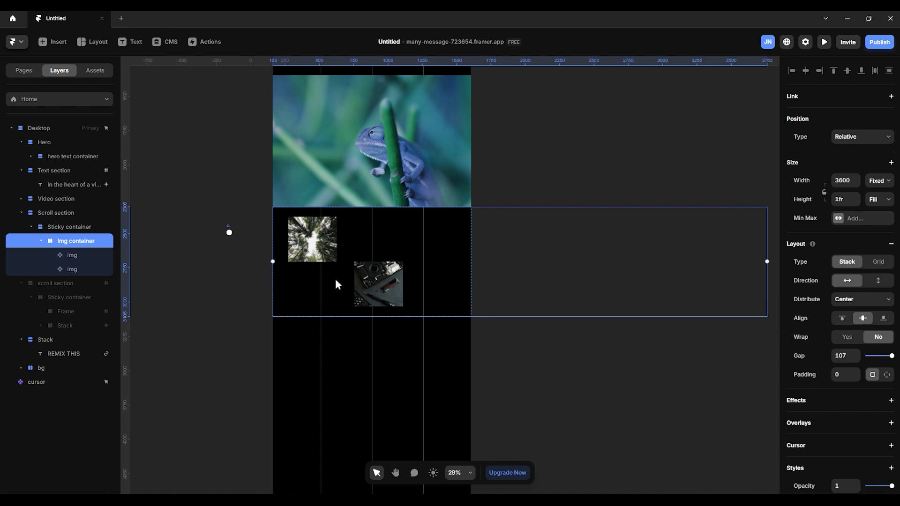
Duplicate the second img twice, placing one copy near left 1063, top 95 and the other near left 1601, bottom 73
click(77, 269)
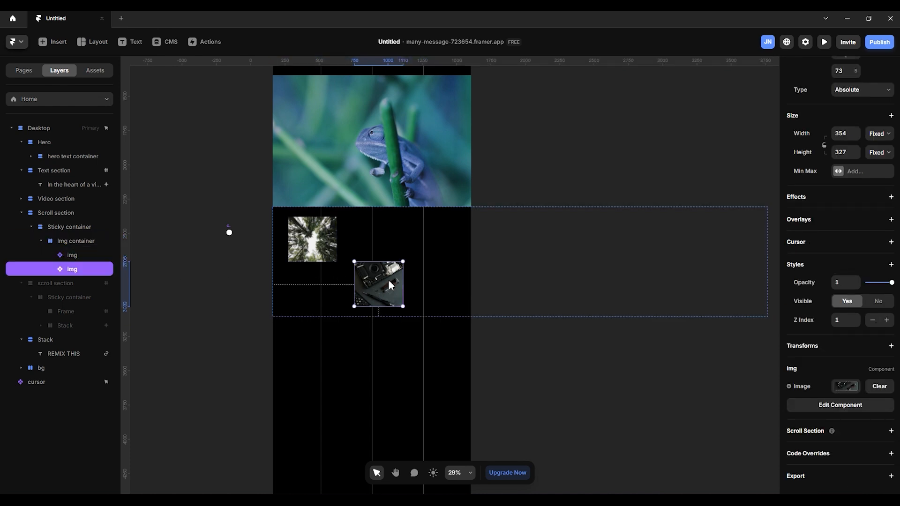
alt+drag(390, 281, 454, 244)
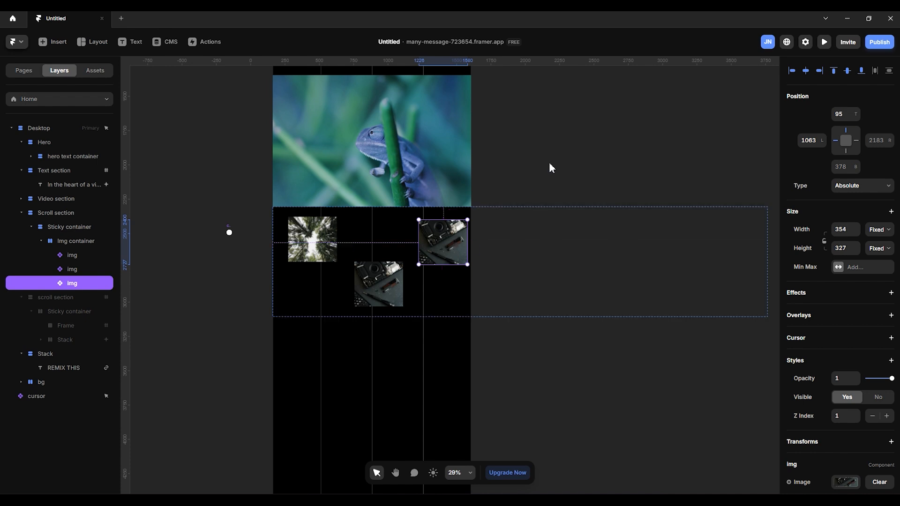
drag(445, 250, 598, 246)
click(443, 257)
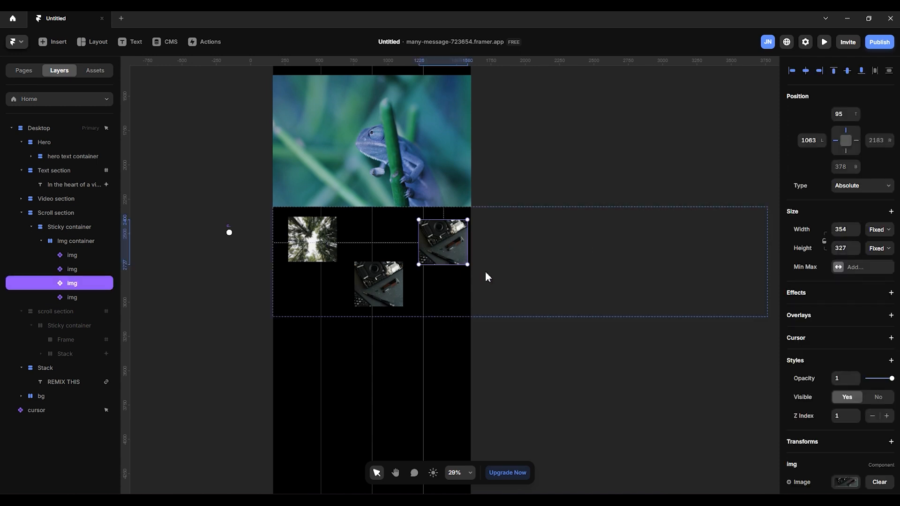
click(99, 297)
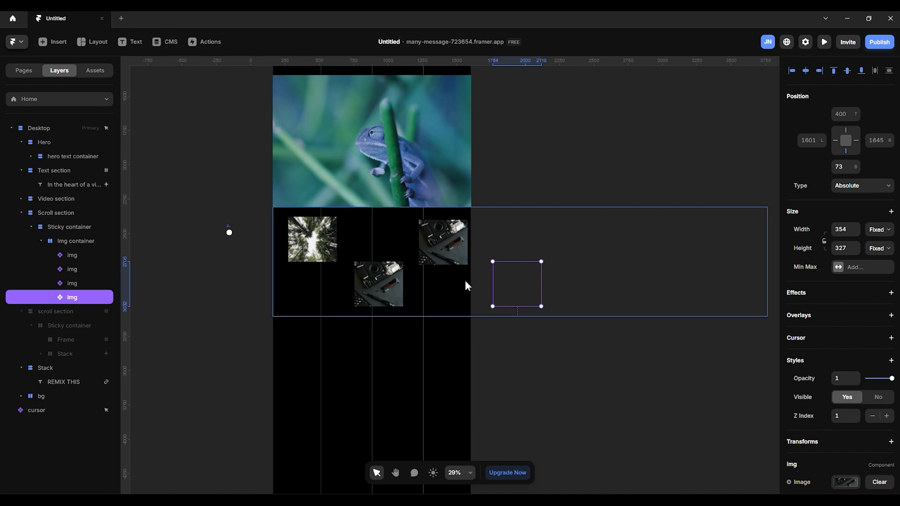
Set the Sticky container's overflow to Visible and check the Scroll section's overflow options
click(92, 242)
click(97, 230)
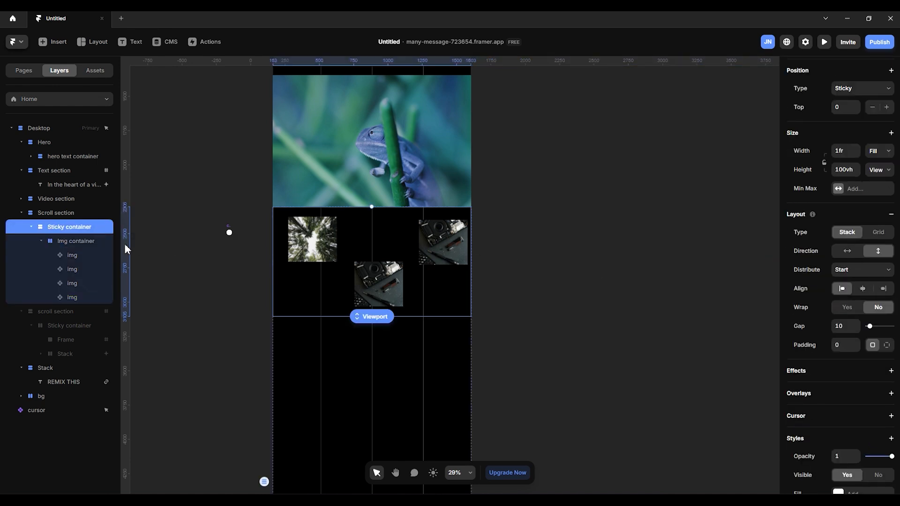
click(107, 249)
click(110, 230)
scroll(835, 413, down, 4)
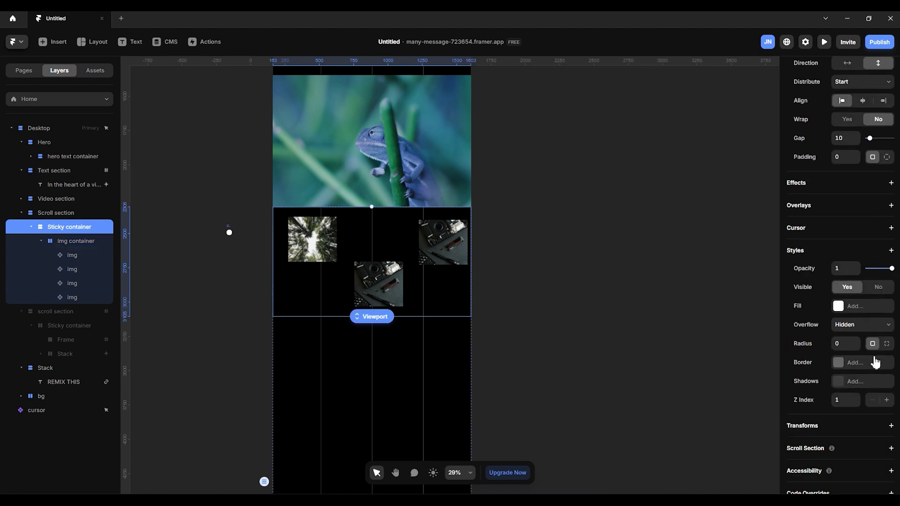
click(871, 327)
click(859, 345)
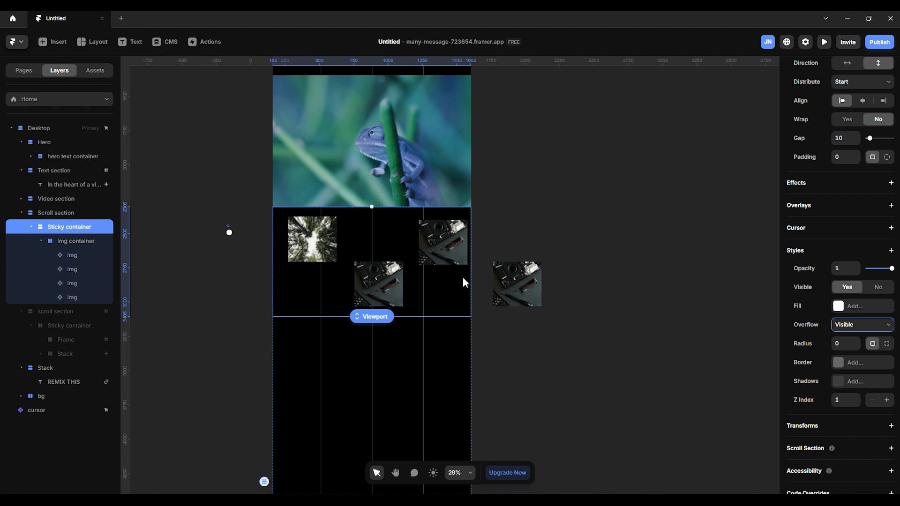
click(62, 212)
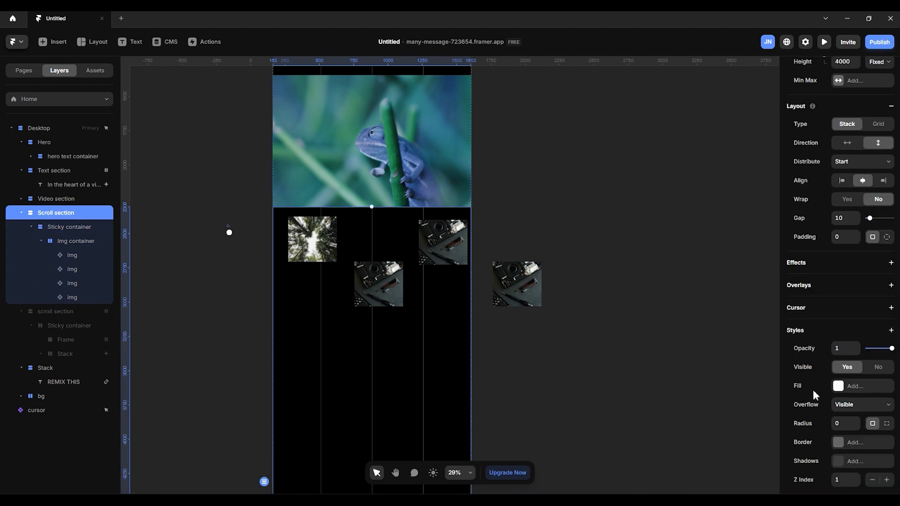
click(859, 406)
click(859, 406)
Duplicate the fourth img three times, staggering the copies at alternating heights across the rest of the Img container
click(68, 297)
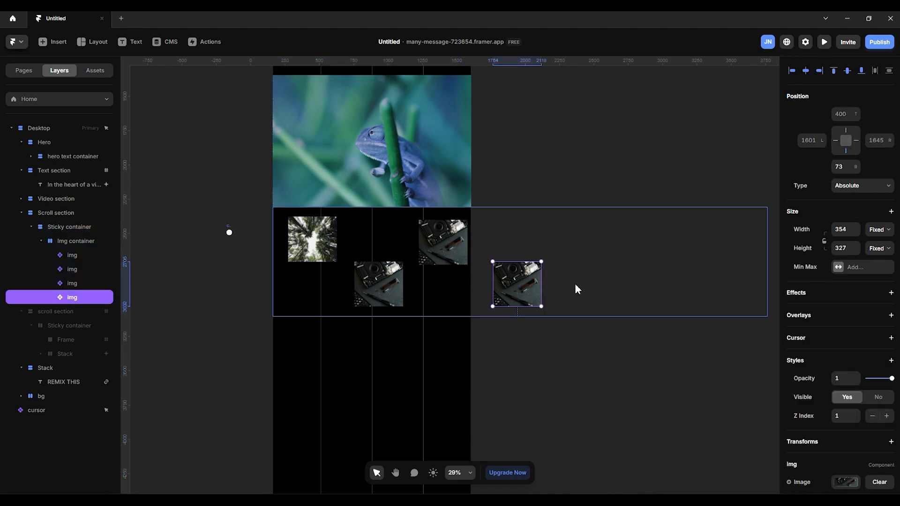
key(ctrl+d)
drag(515, 289, 734, 246)
key(ctrl+d)
key(ctrl+d)
click(655, 171)
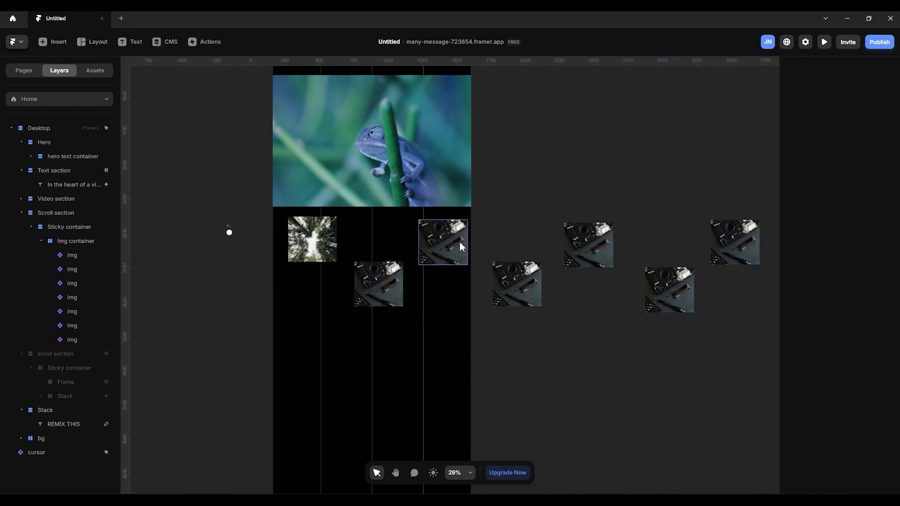
Replace the third img's picture with the Unsplash photo of a desk with a monitor
click(460, 246)
scroll(825, 422, down, 1)
scroll(827, 432, down, 1)
click(849, 386)
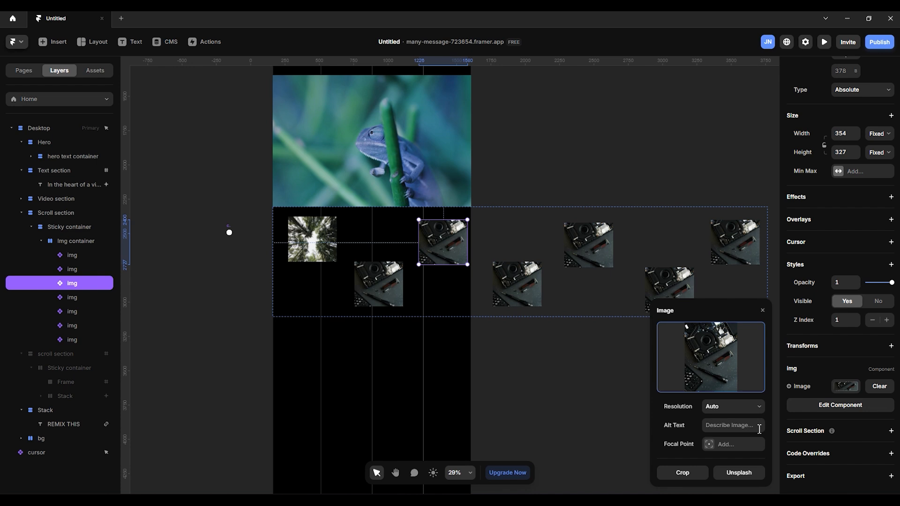
click(739, 474)
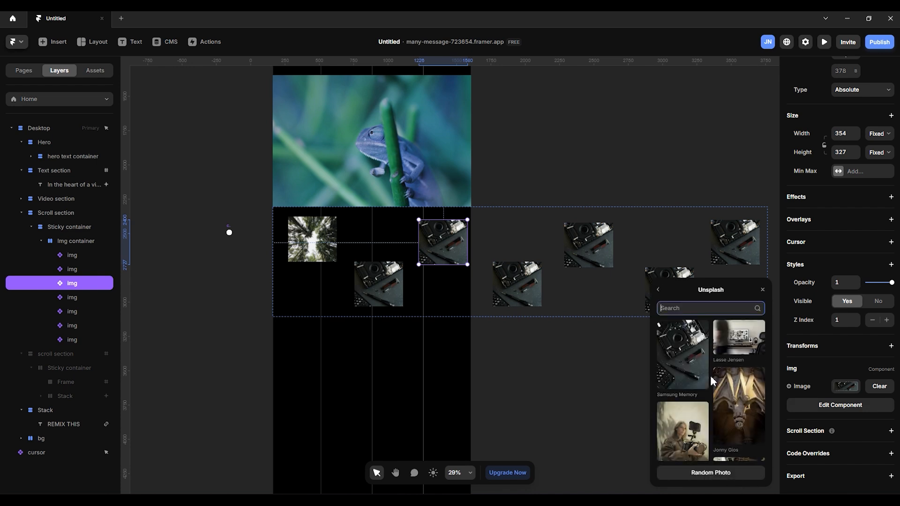
Give the fourth img the Unsplash photo of a woman by a stone wall and the fifth the photo of hands at work
click(510, 288)
scroll(723, 421, down, 6)
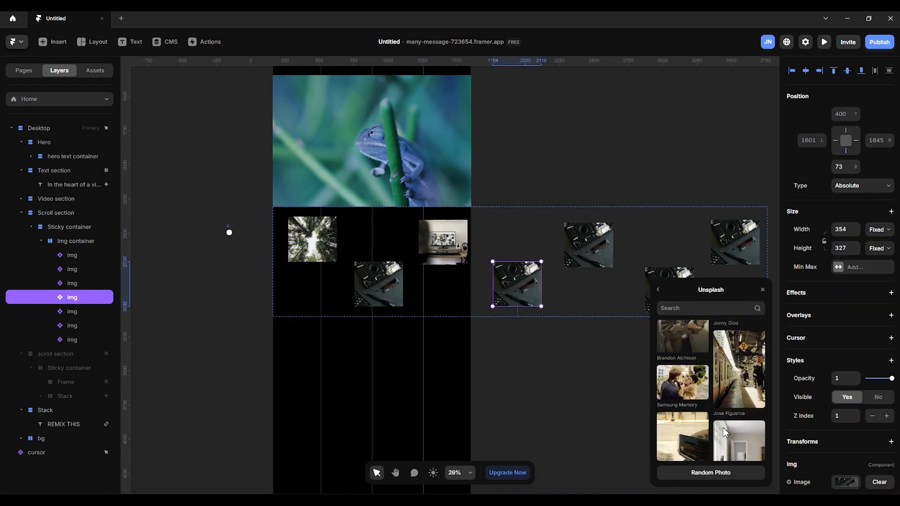
click(680, 444)
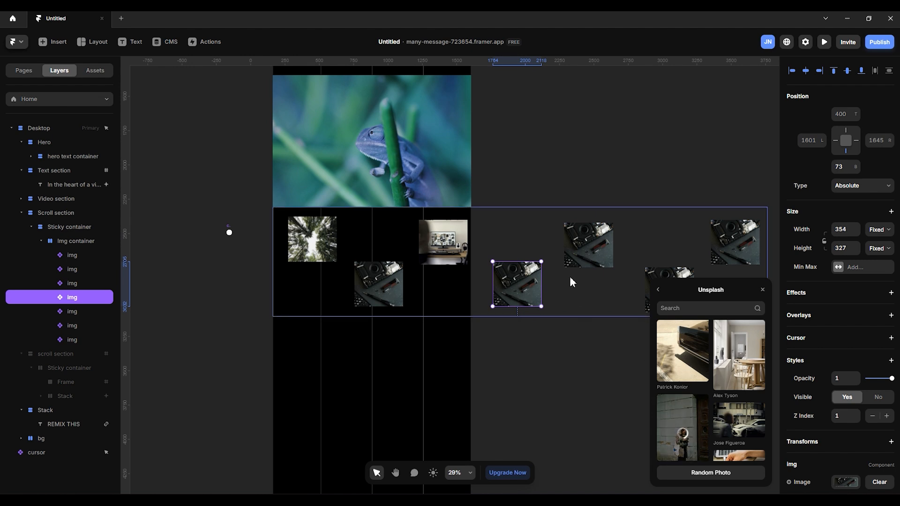
click(590, 253)
scroll(747, 367, down, 3)
click(747, 368)
Give the rightmost img the dark staircase photo from Unsplash and the lower img beside it the open book photo
click(725, 248)
scroll(712, 419, up, 3)
click(692, 382)
click(663, 276)
scroll(690, 356, down, 2)
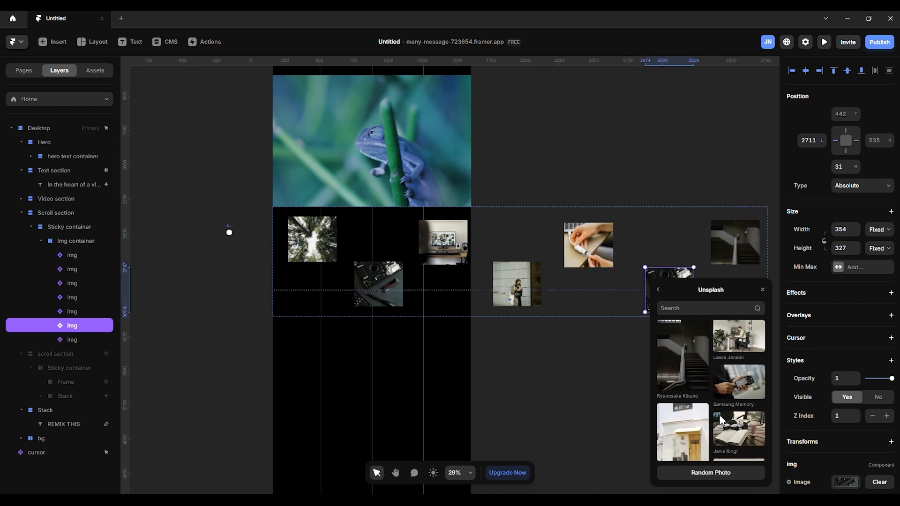
click(735, 382)
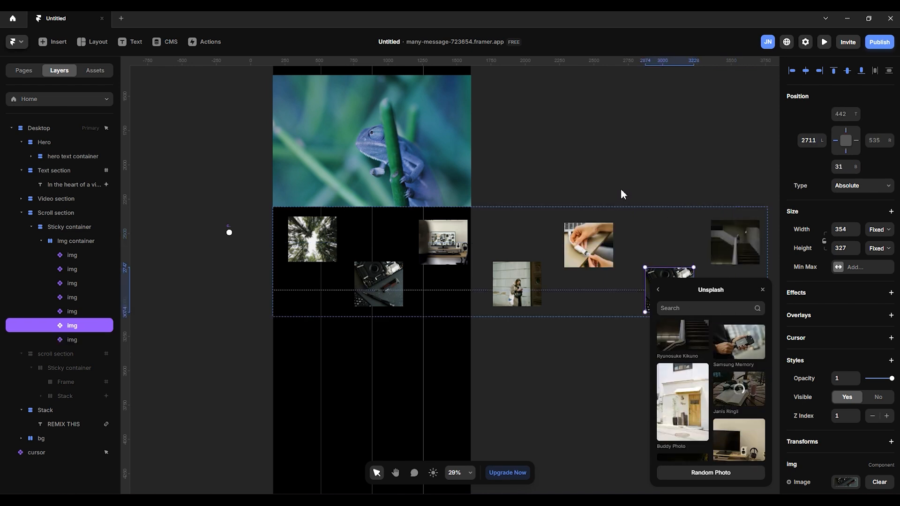
click(664, 145)
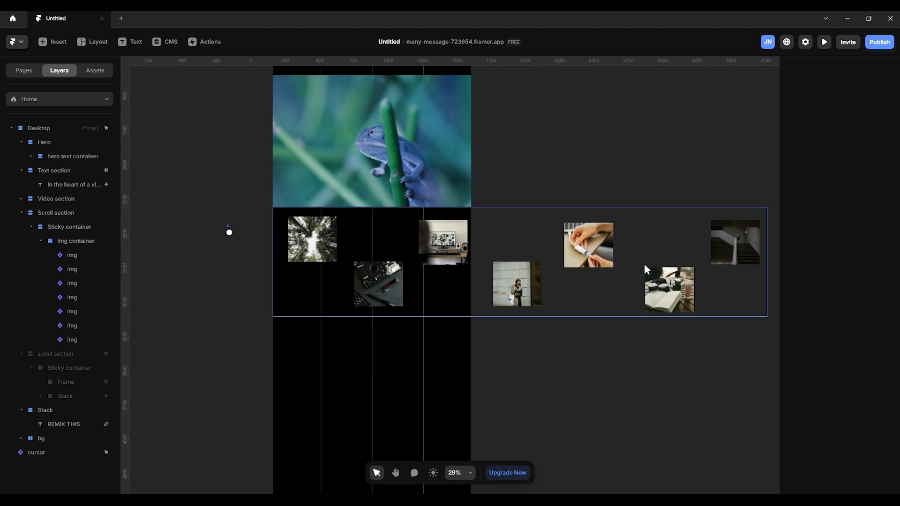
scroll(661, 265, up, 1)
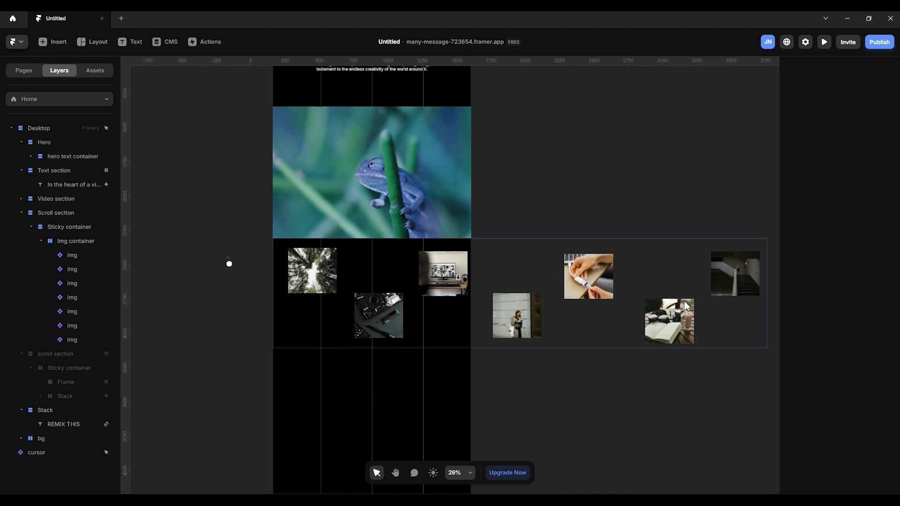
scroll(656, 270, up, 2)
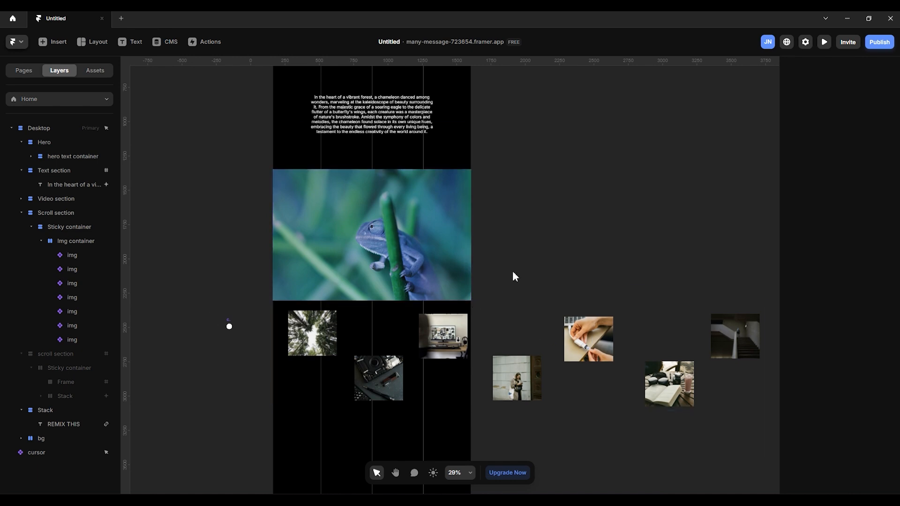
scroll(585, 275, down, 2)
scroll(567, 270, down, 2)
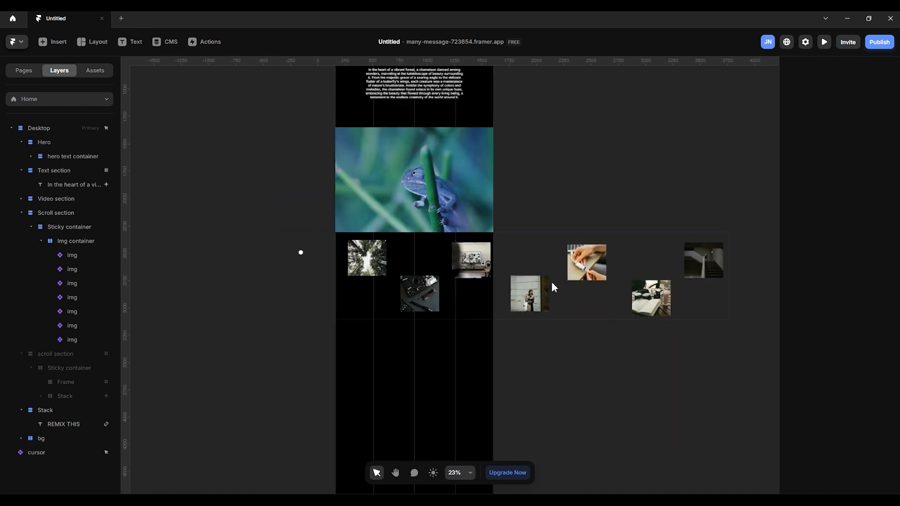
Preview the Desktop page in fullscreen, examine how the sticky images section behaves while scrolling, and return to the canvas
scroll(561, 215, up, 1)
scroll(562, 233, up, 6)
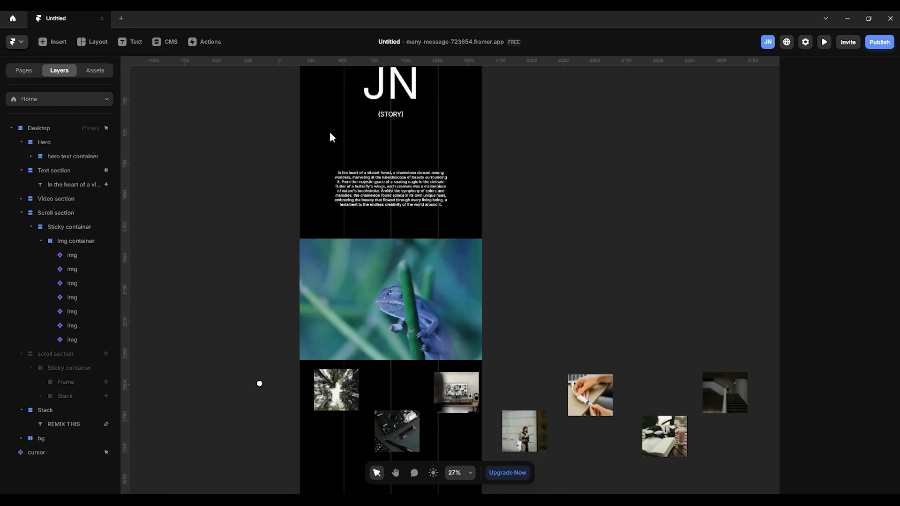
click(309, 149)
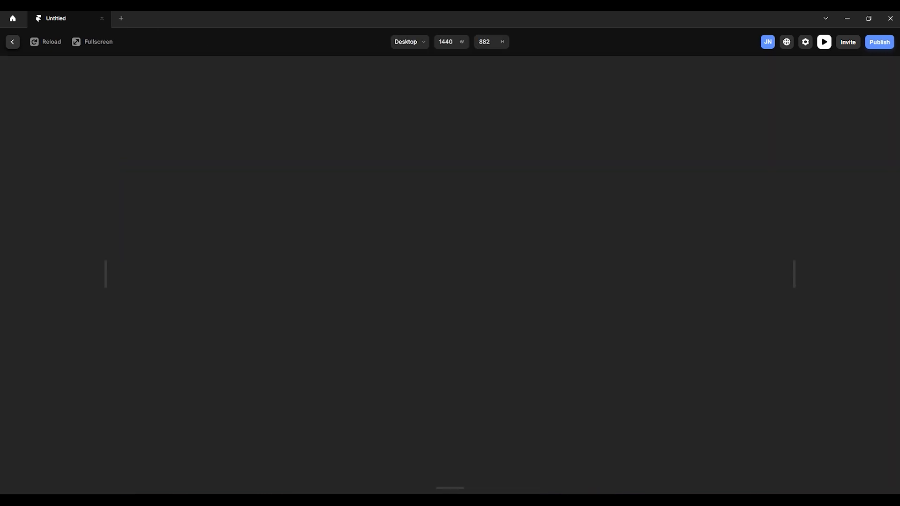
click(98, 41)
scroll(693, 350, down, 10)
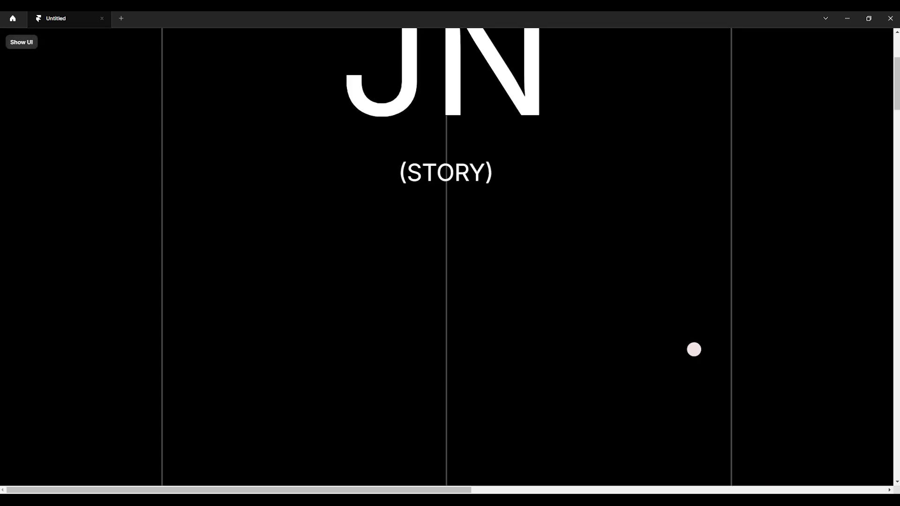
scroll(756, 371, down, 10)
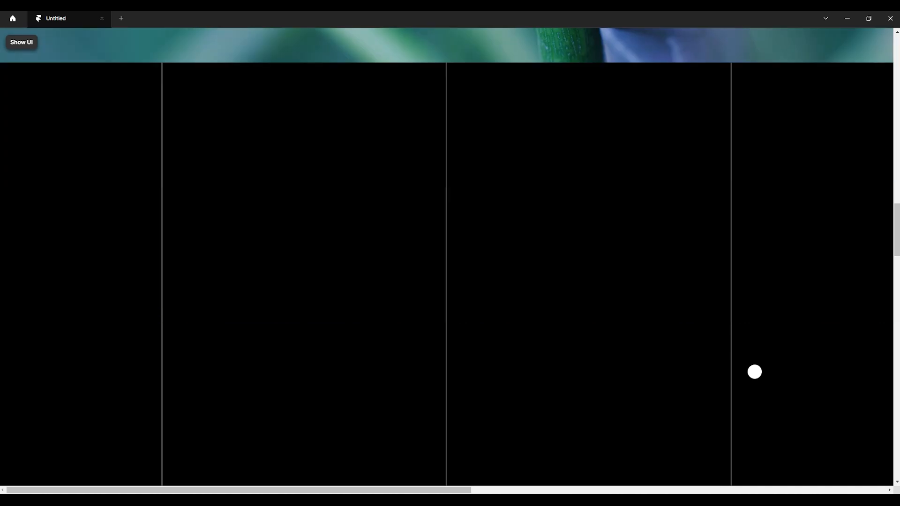
scroll(755, 372, up, 3)
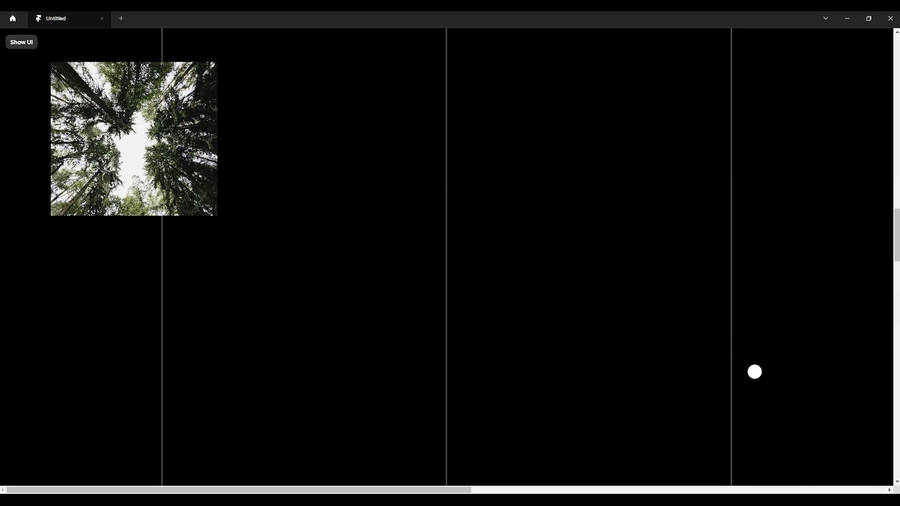
scroll(755, 372, down, 7)
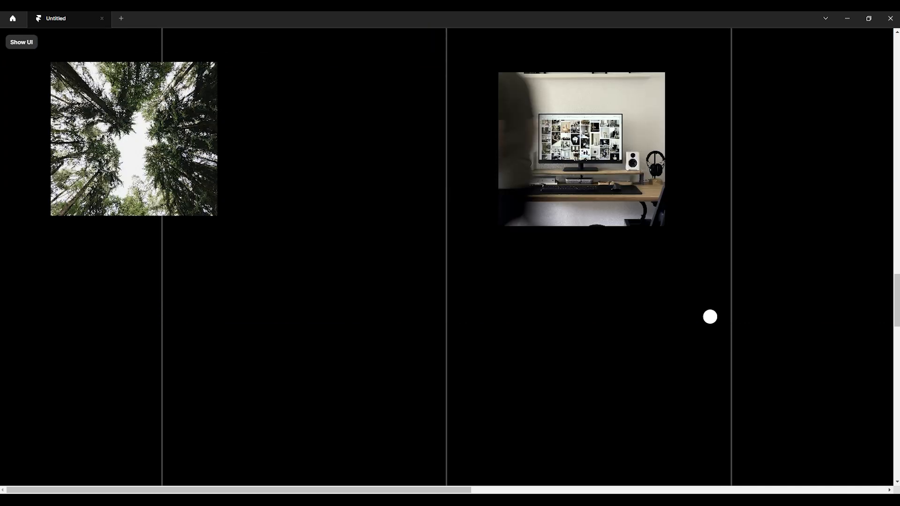
scroll(601, 280, down, 8)
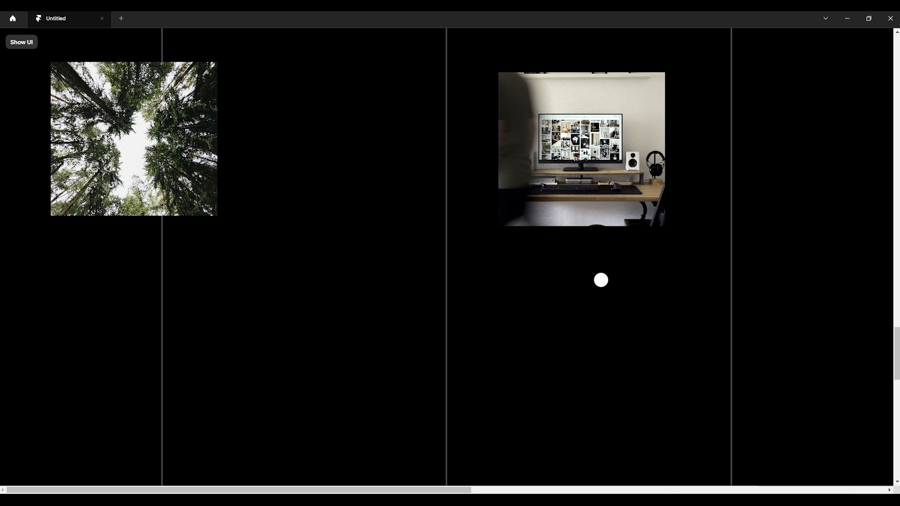
scroll(601, 280, down, 10)
scroll(534, 254, up, 11)
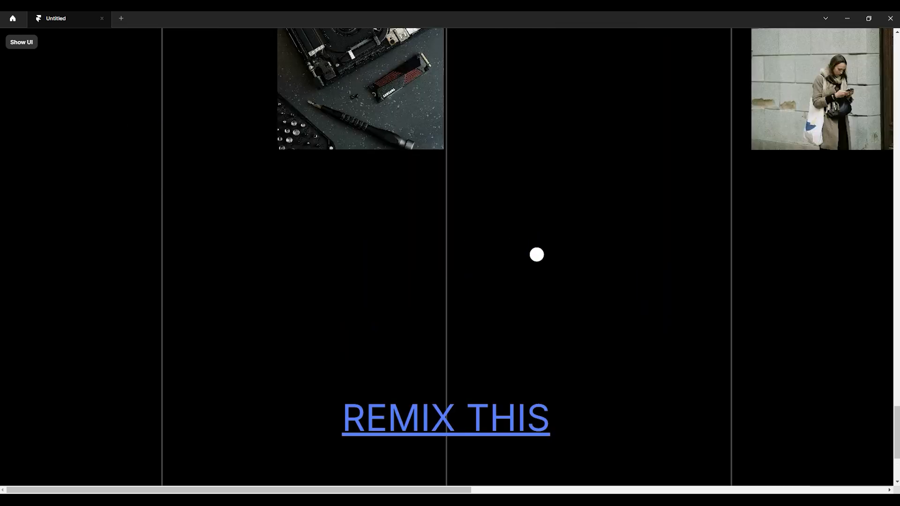
scroll(539, 255, up, 10)
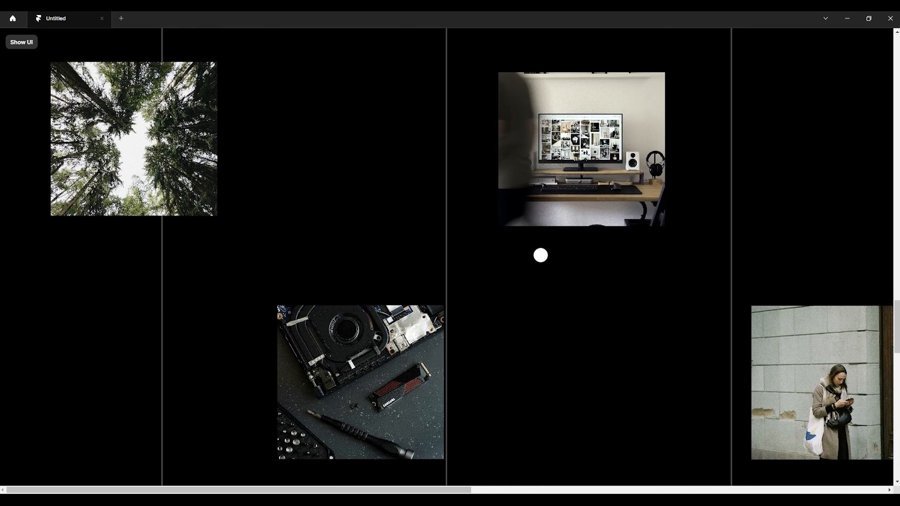
scroll(625, 205, up, 3)
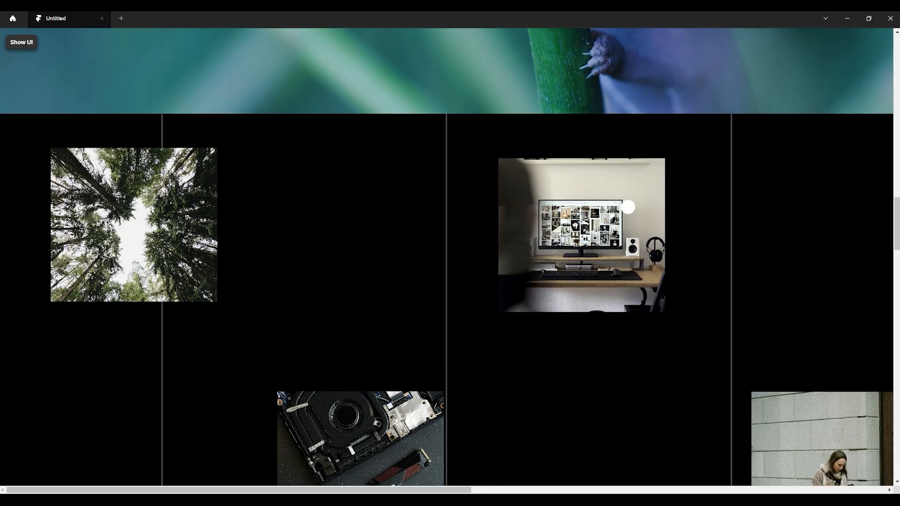
scroll(633, 206, down, 3)
scroll(633, 214, down, 6)
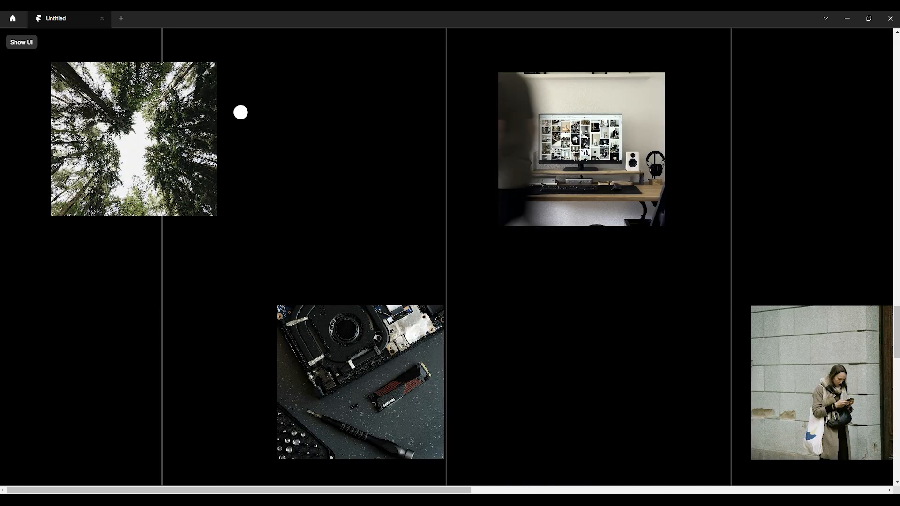
click(19, 43)
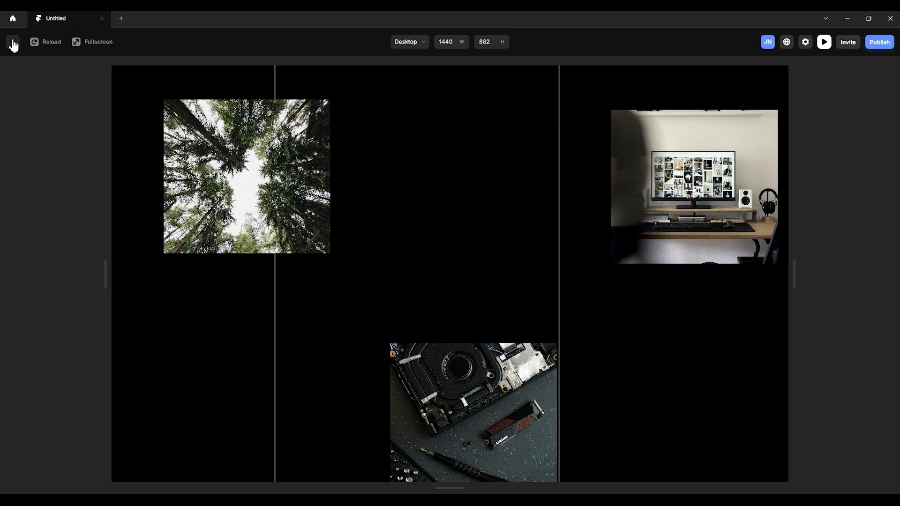
key(Escape)
Make the Scroll section layer a scroll target by adding a Scroll Section named 101
scroll(494, 274, down, 10)
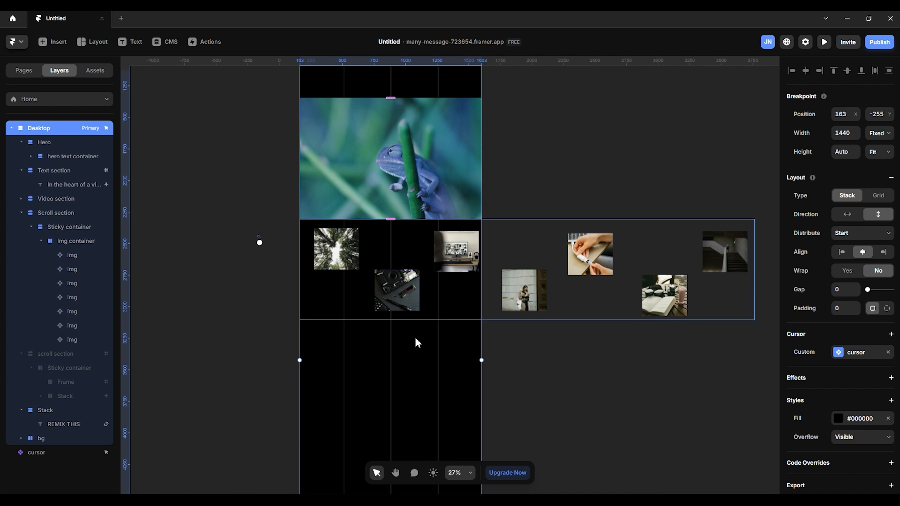
click(75, 214)
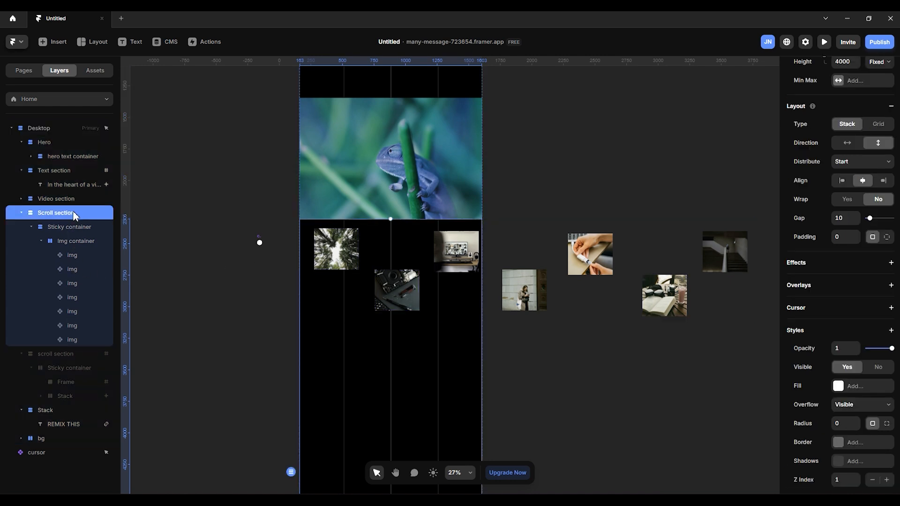
scroll(857, 395, down, 3)
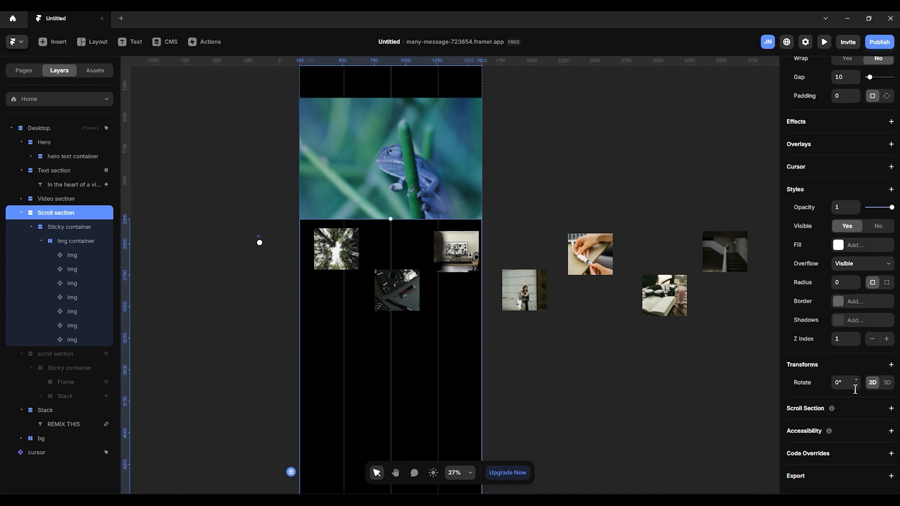
click(892, 410)
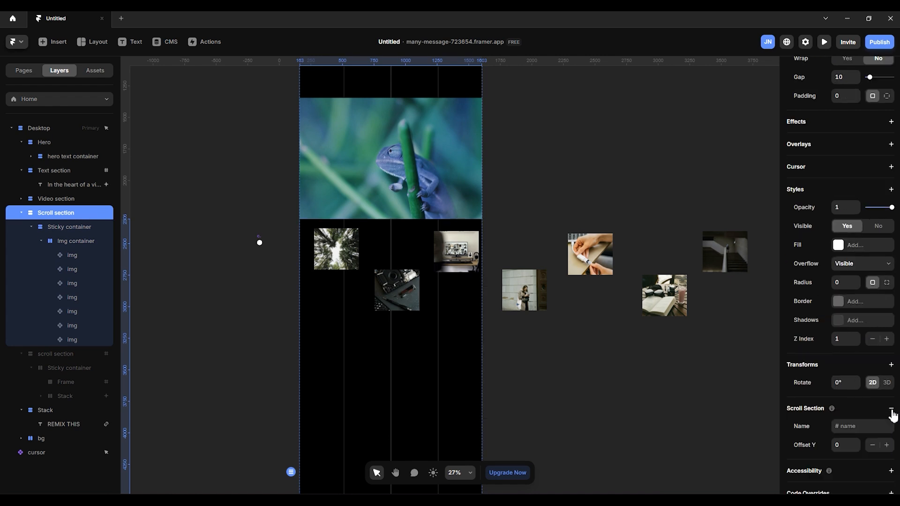
click(862, 426)
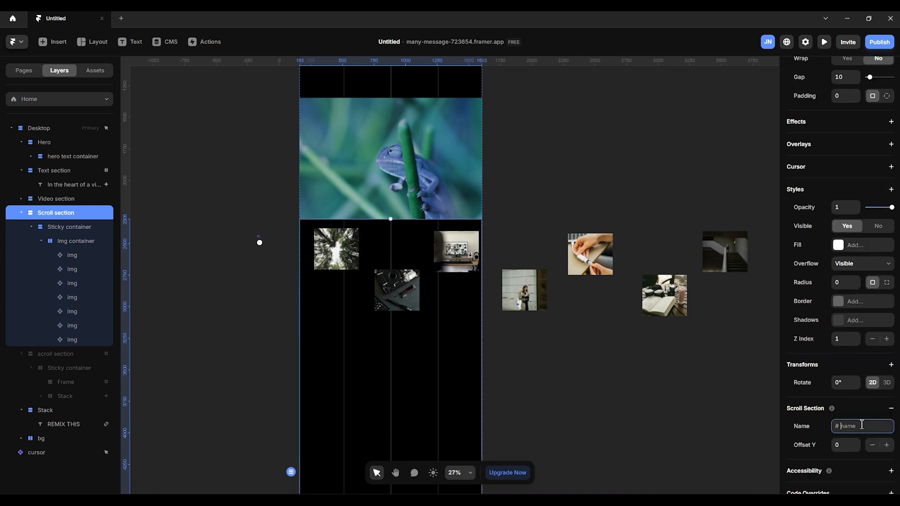
text(101)
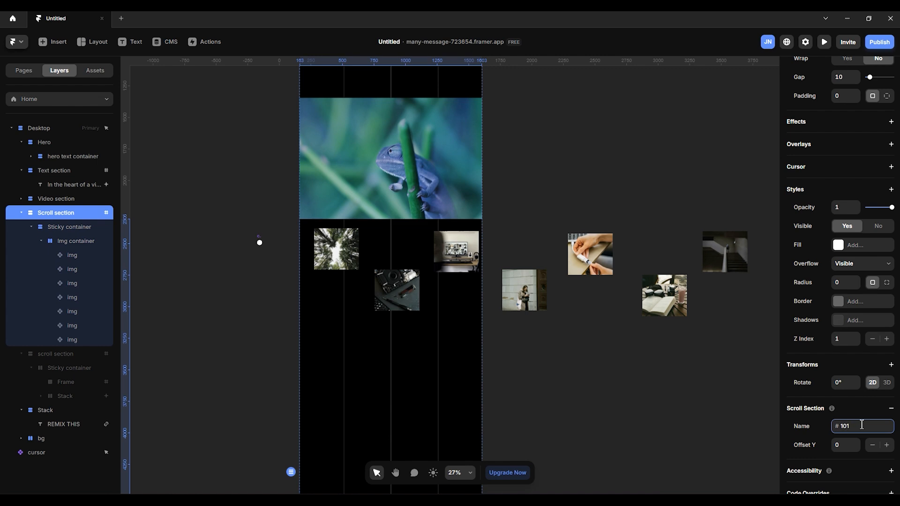
click(624, 464)
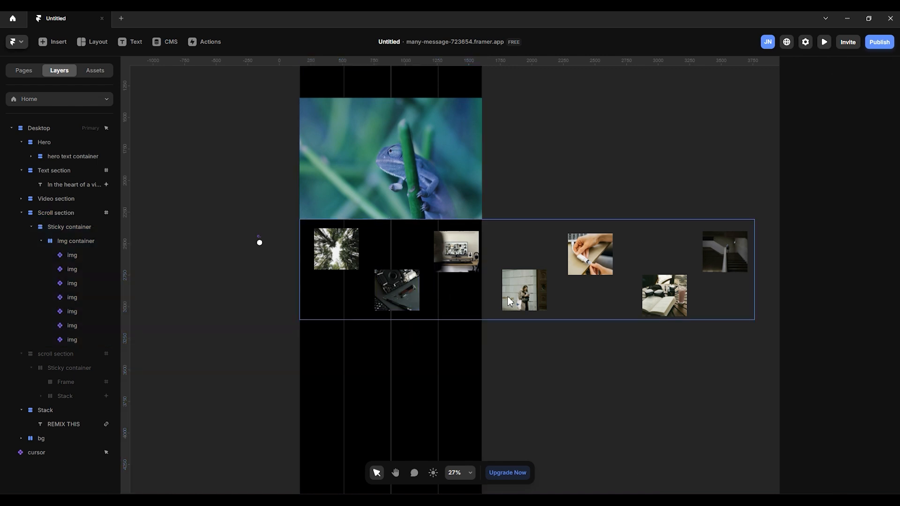
Add a Scroll Transform effect to the Img container
click(473, 294)
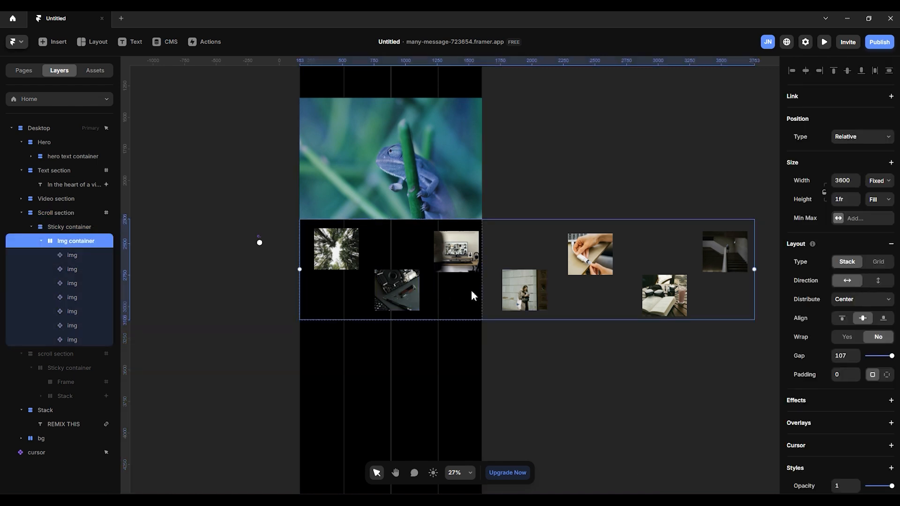
click(92, 229)
click(89, 244)
scroll(853, 261, down, 3)
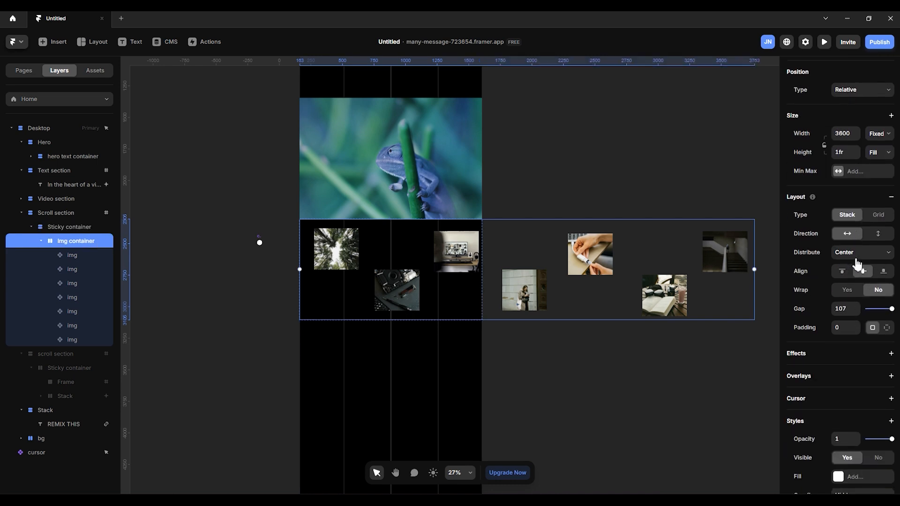
click(892, 259)
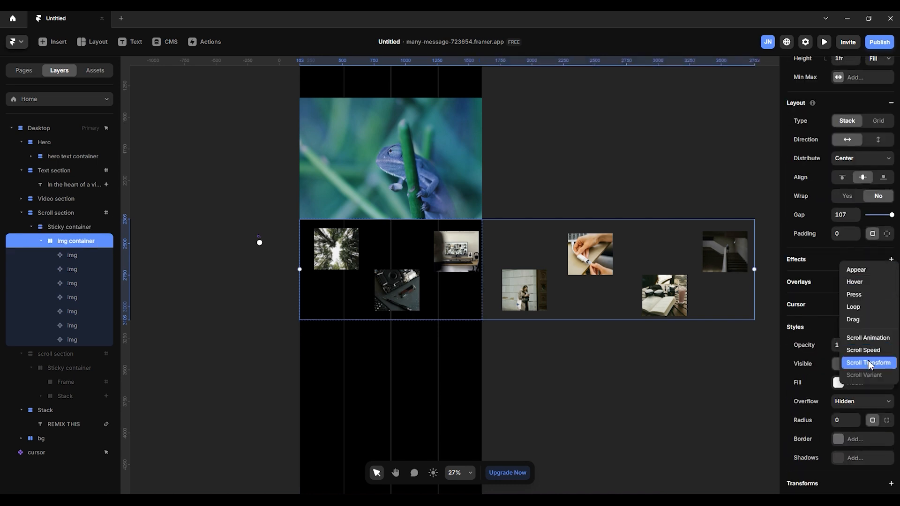
click(892, 368)
Set the scroll transform to trigger on Section in View, with the viewport at the top and #101 as the section
click(758, 309)
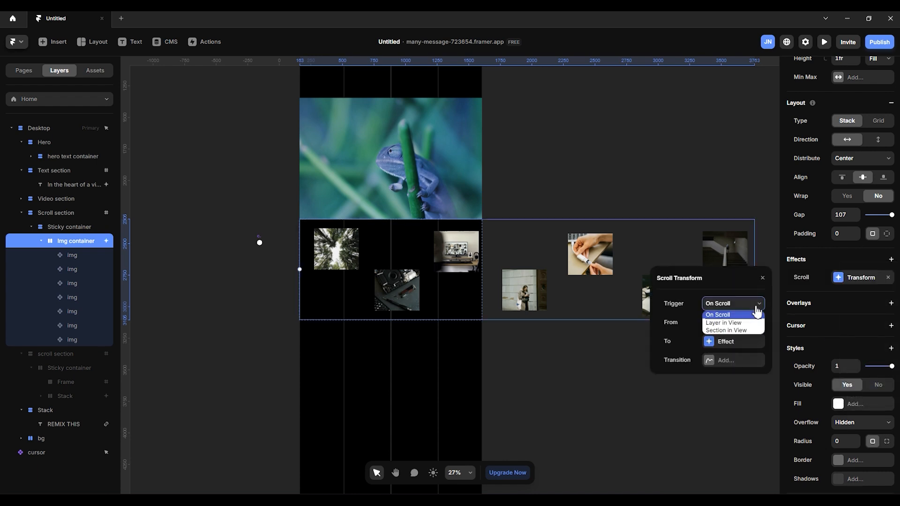
click(743, 326)
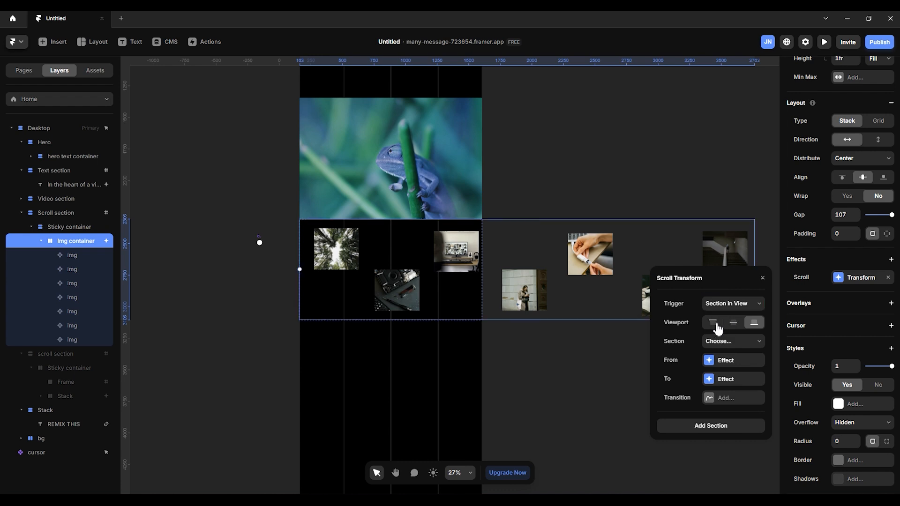
click(714, 323)
click(734, 344)
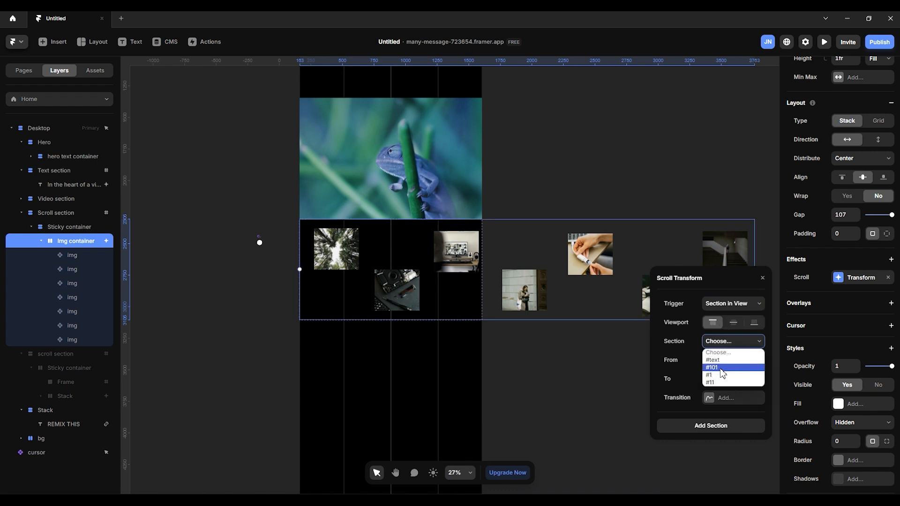
click(727, 368)
Set the transform's From state to opacity 1 and scale 1
click(730, 364)
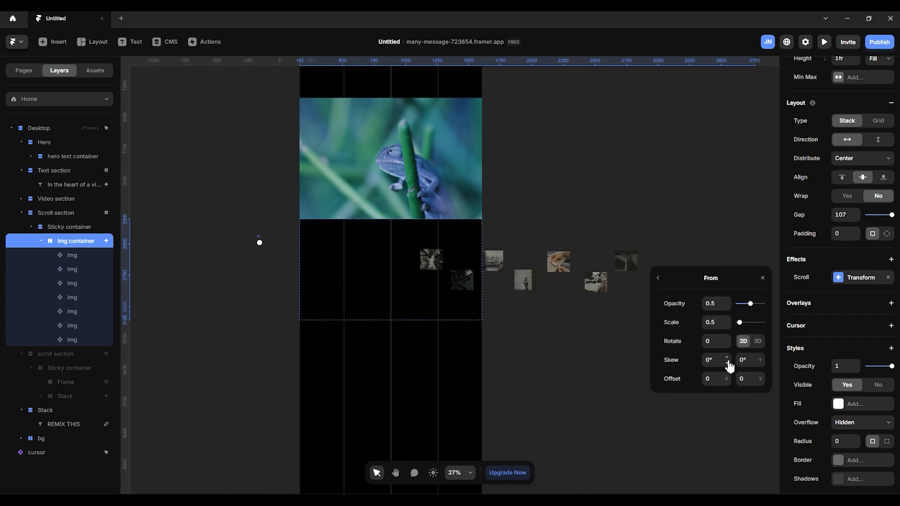
drag(751, 304, 779, 308)
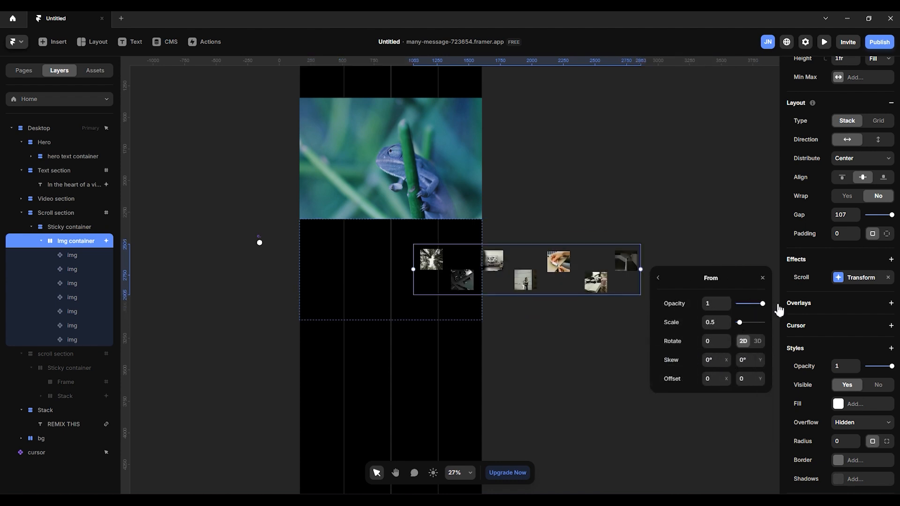
click(719, 325)
text(1)
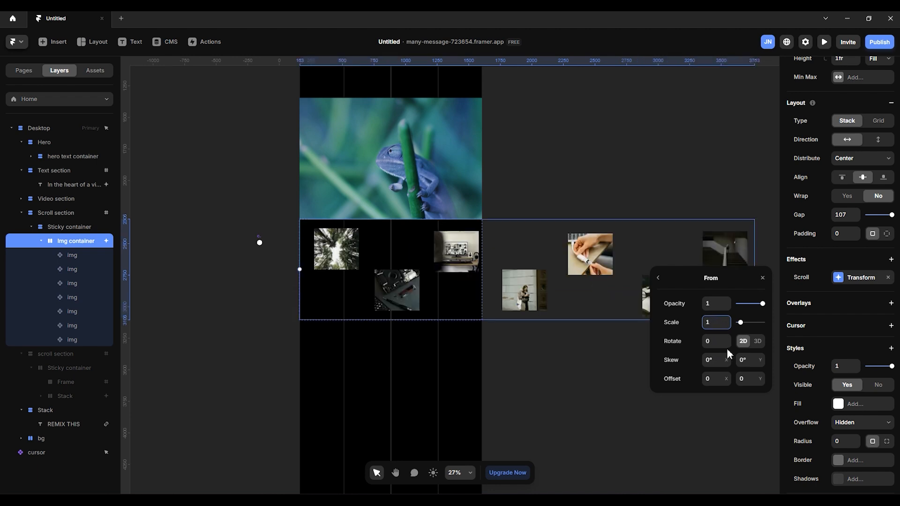
click(659, 279)
Set the transform's To state to an X offset of -2156 so the container's far end meets the page's right edge
click(736, 379)
click(728, 376)
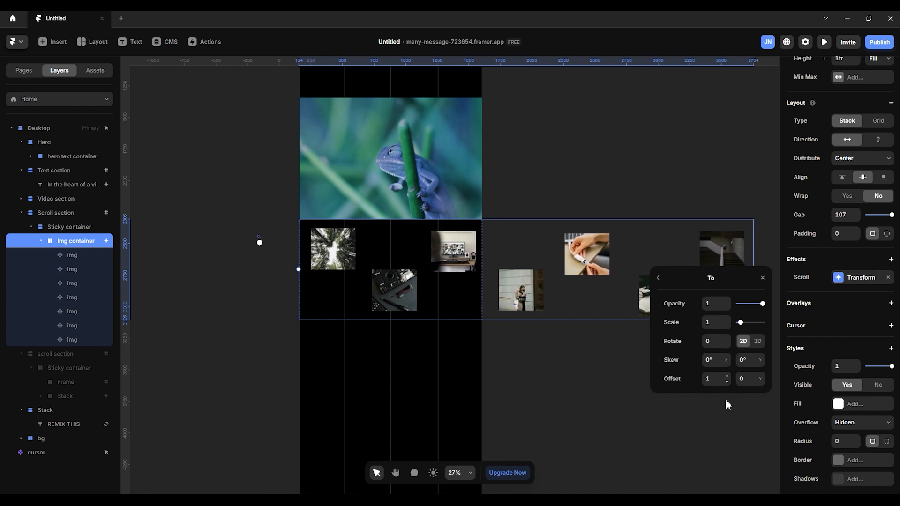
drag(726, 401, 730, 464)
drag(727, 381, 730, 454)
click(720, 375)
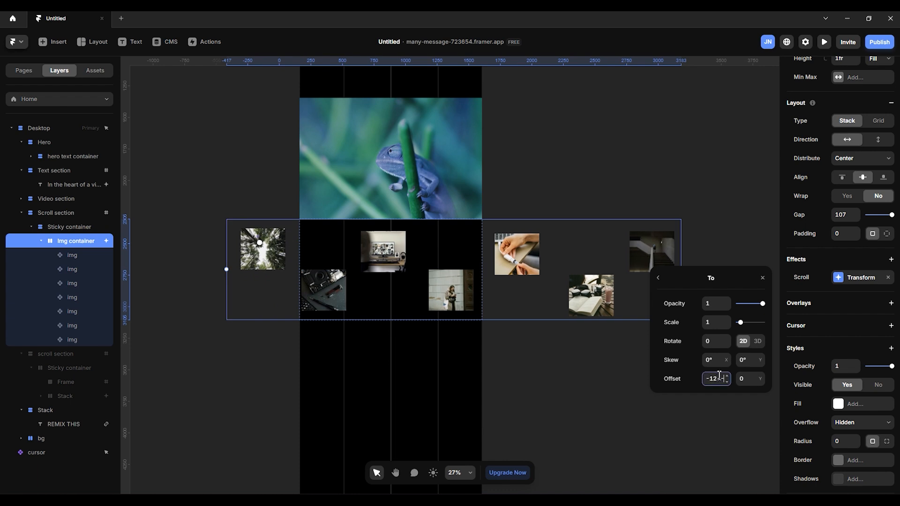
text(-1200)
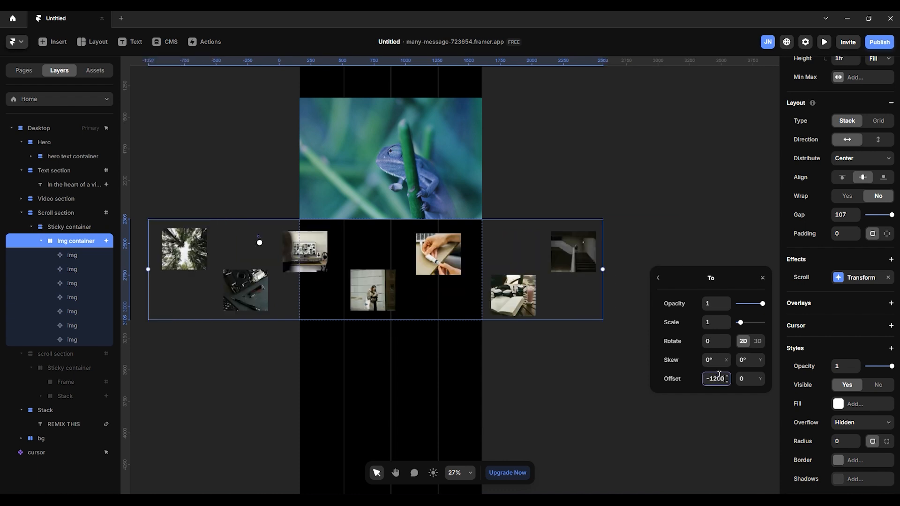
double_click(719, 376)
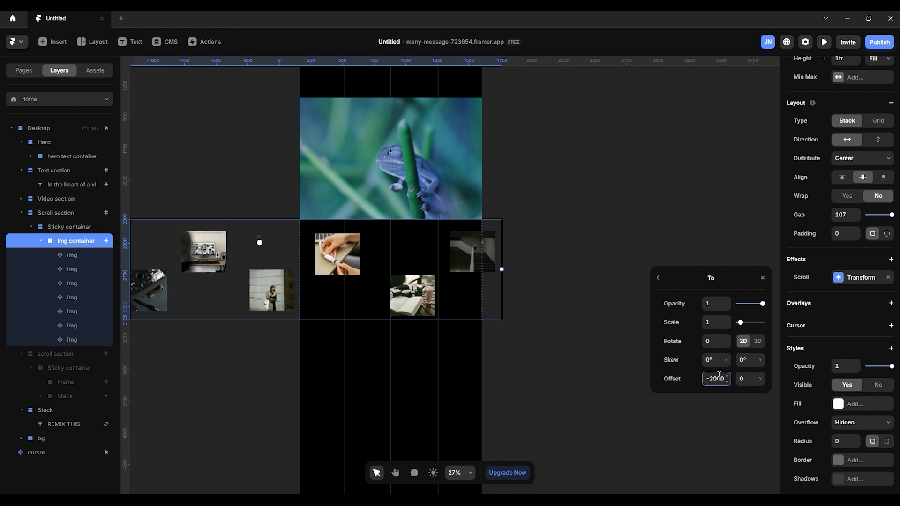
drag(728, 380, 724, 451)
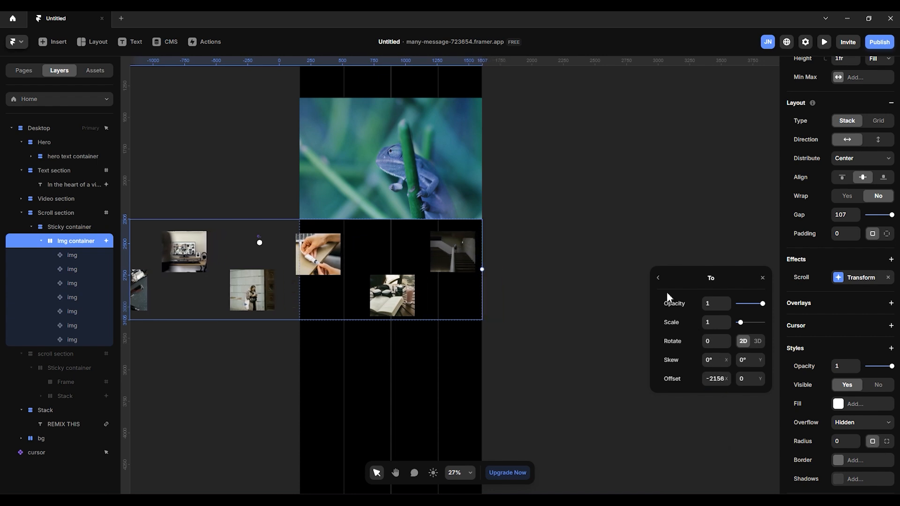
Compare the transform's From and To states on the canvas, then close the effect settings
click(659, 278)
click(728, 360)
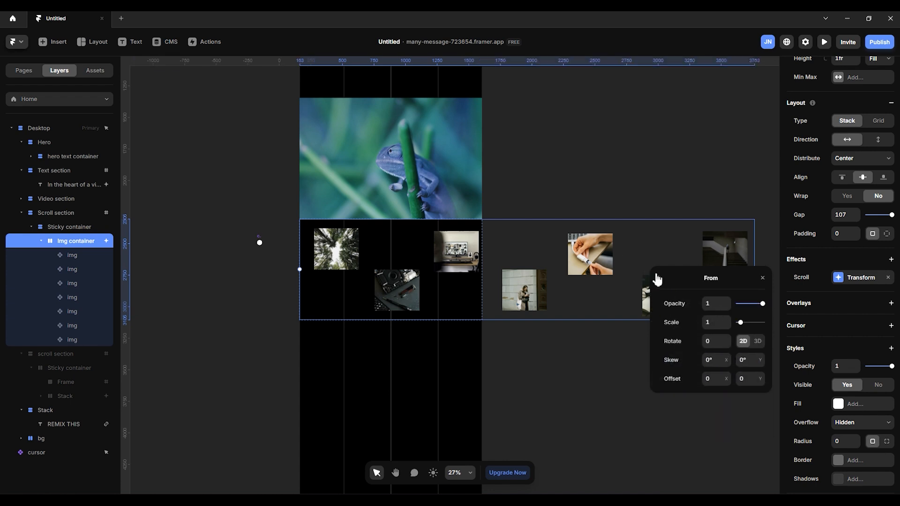
click(659, 278)
click(727, 379)
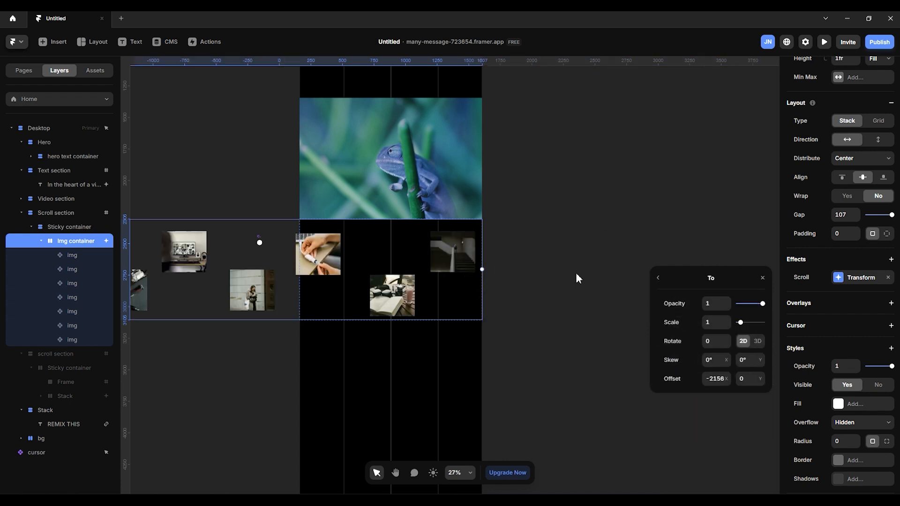
click(583, 202)
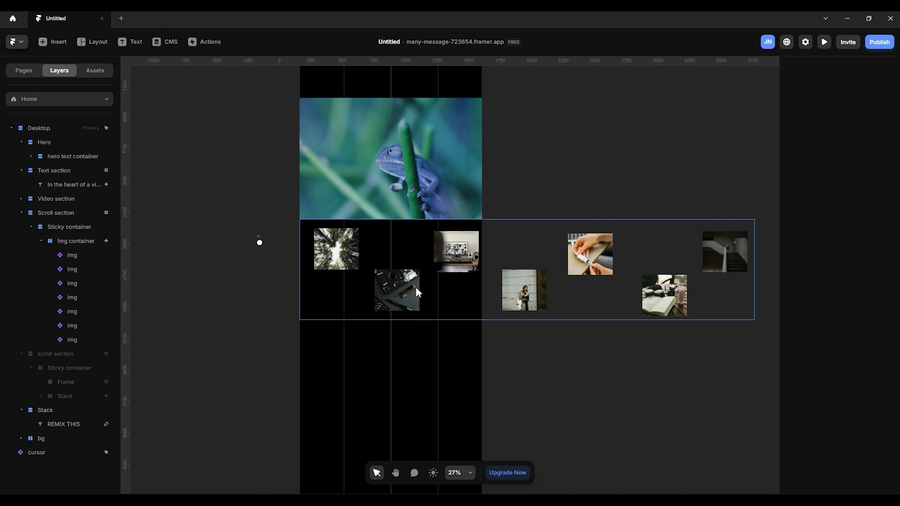
Preview the Desktop page in fullscreen and examine how the images move sideways while scrolling through the sticky section
click(81, 241)
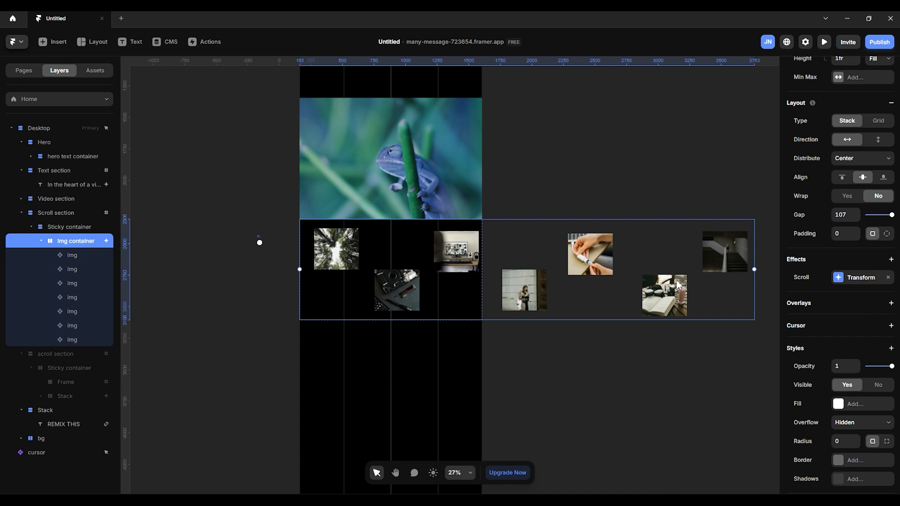
scroll(499, 202, up, 10)
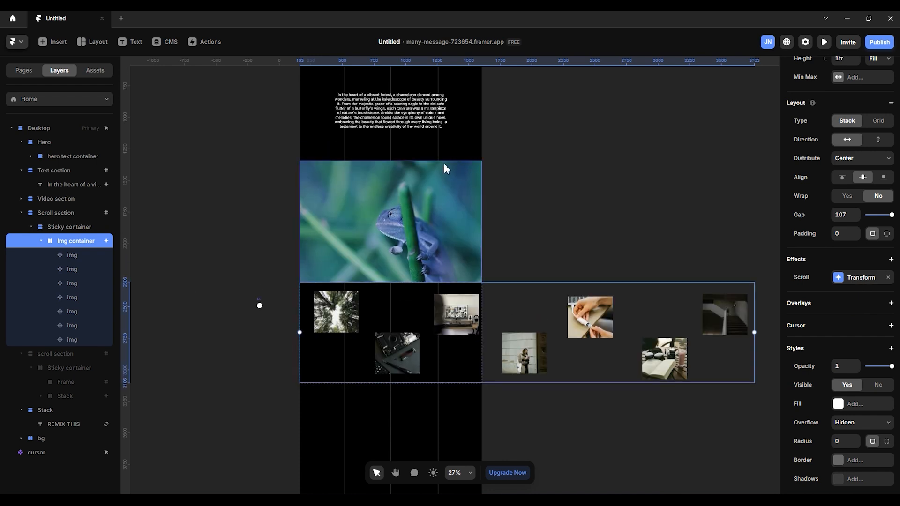
scroll(375, 146, up, 2)
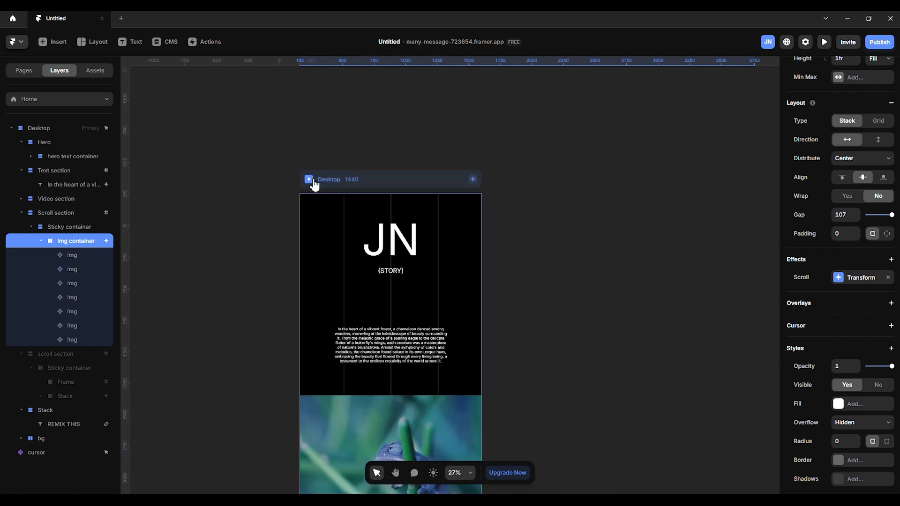
key(ctrl+p)
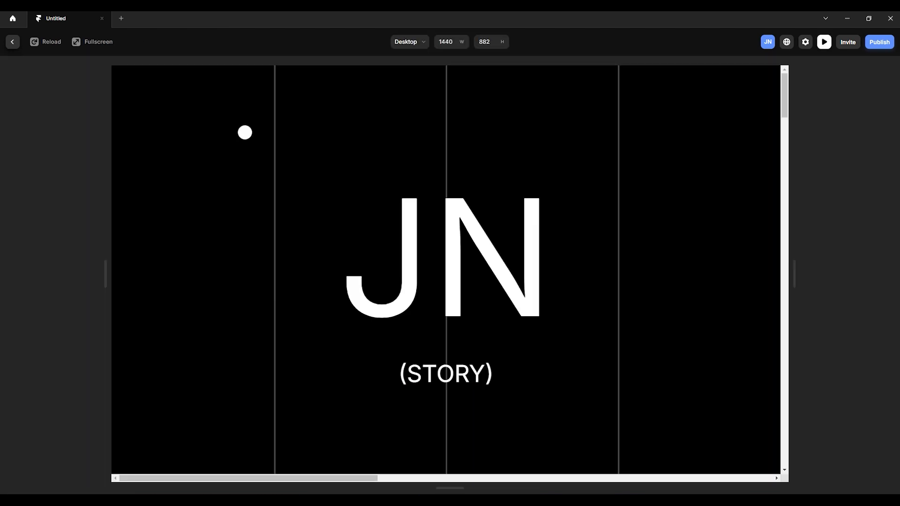
click(96, 41)
scroll(656, 293, down, 20)
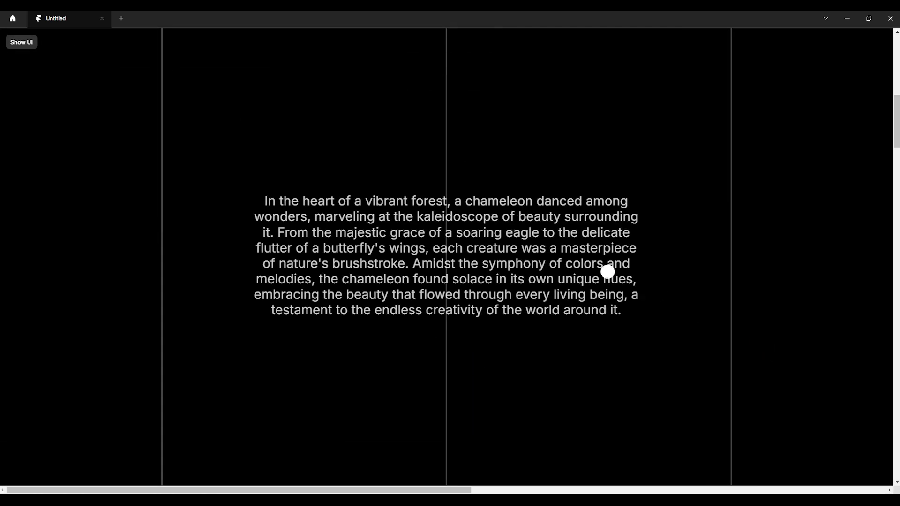
scroll(564, 257, down, 10)
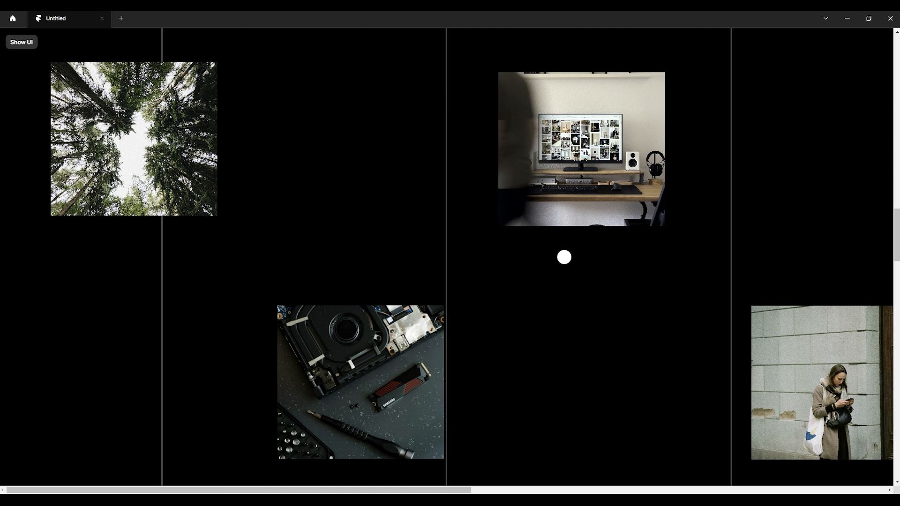
scroll(564, 257, down, 5)
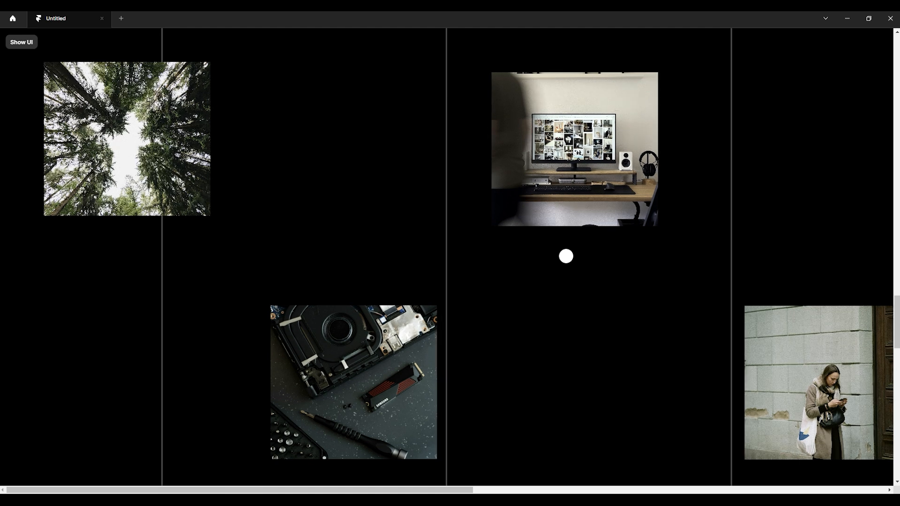
scroll(566, 256, down, 5)
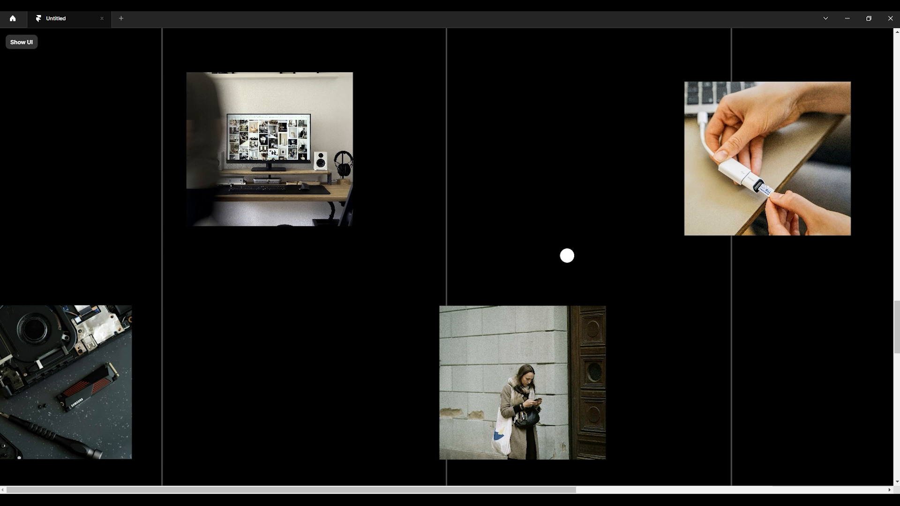
scroll(567, 256, down, 5)
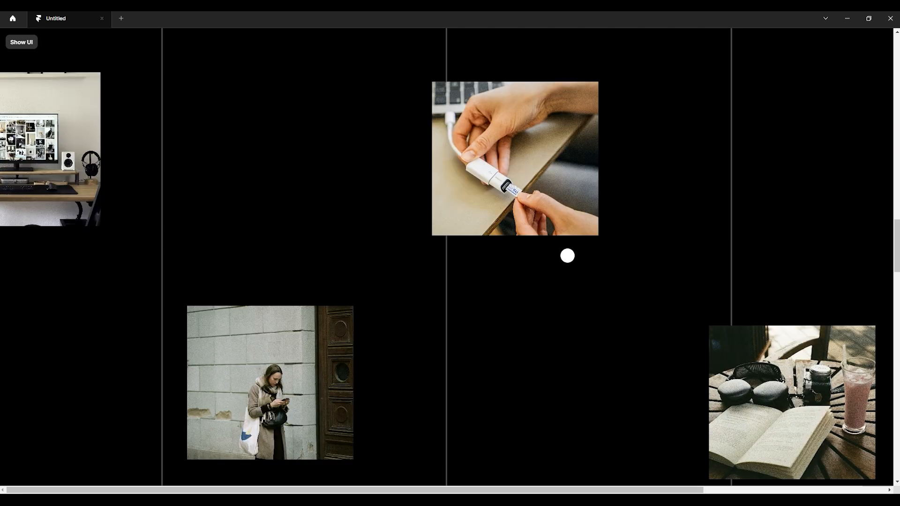
scroll(567, 256, up, 10)
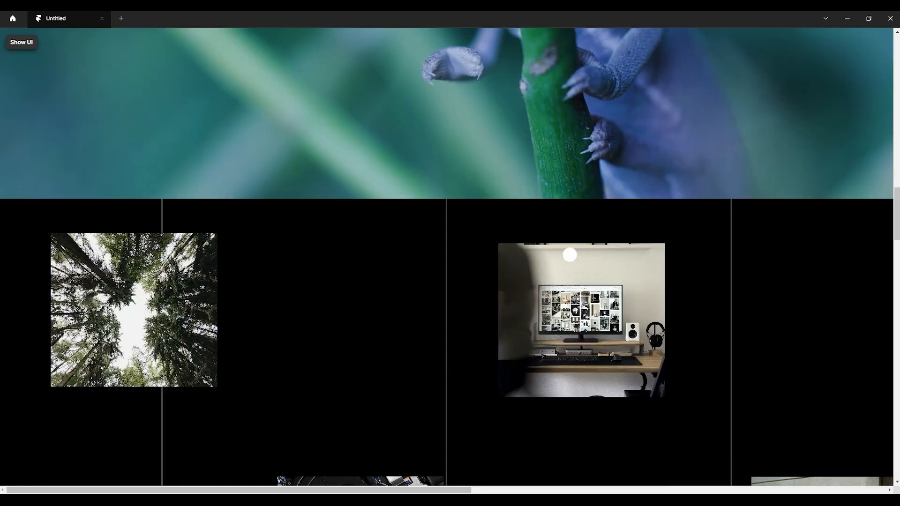
scroll(570, 254, down, 10)
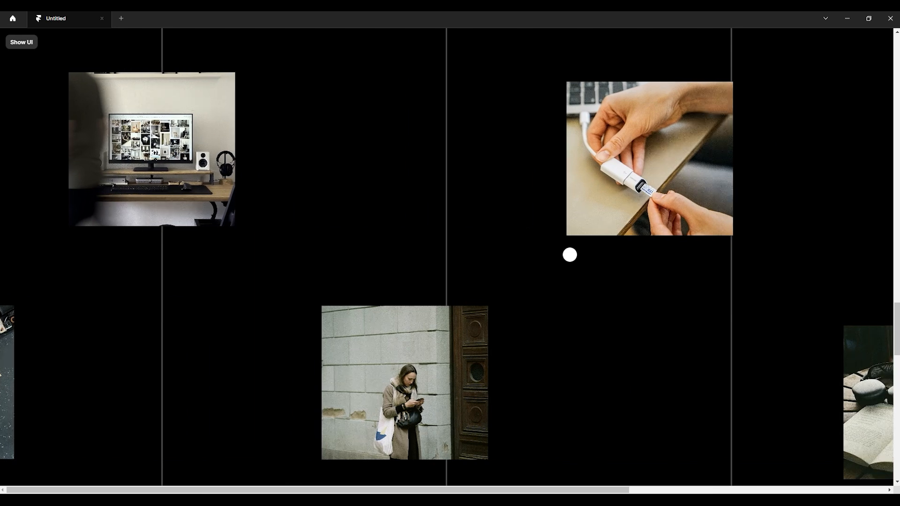
Examine the end of the horizontal image scroll and its transition into the REMIX THIS section, then exit the fullscreen preview
scroll(846, 267, down, 3)
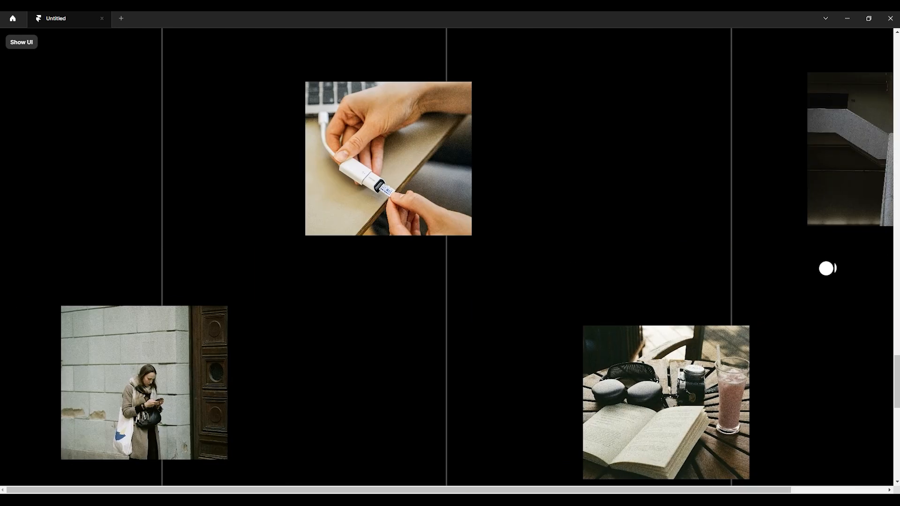
scroll(820, 269, down, 10)
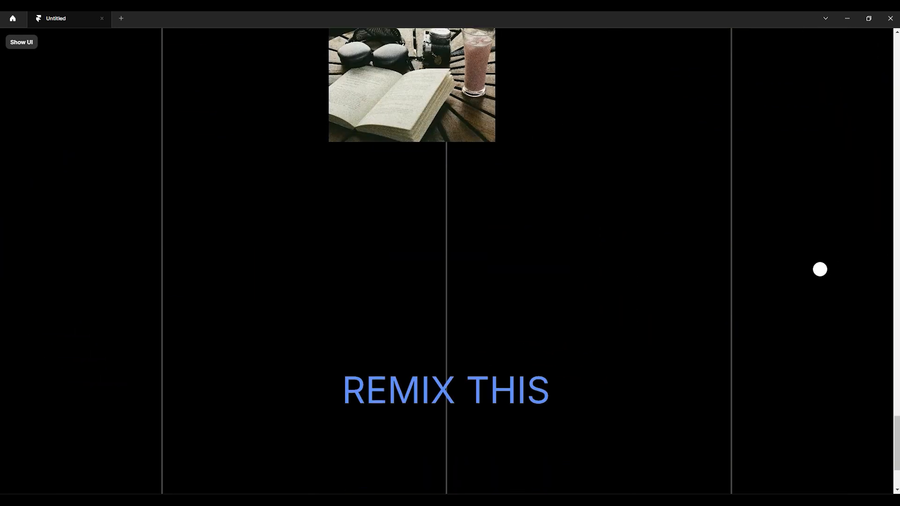
scroll(820, 267, down, 3)
scroll(820, 268, up, 10)
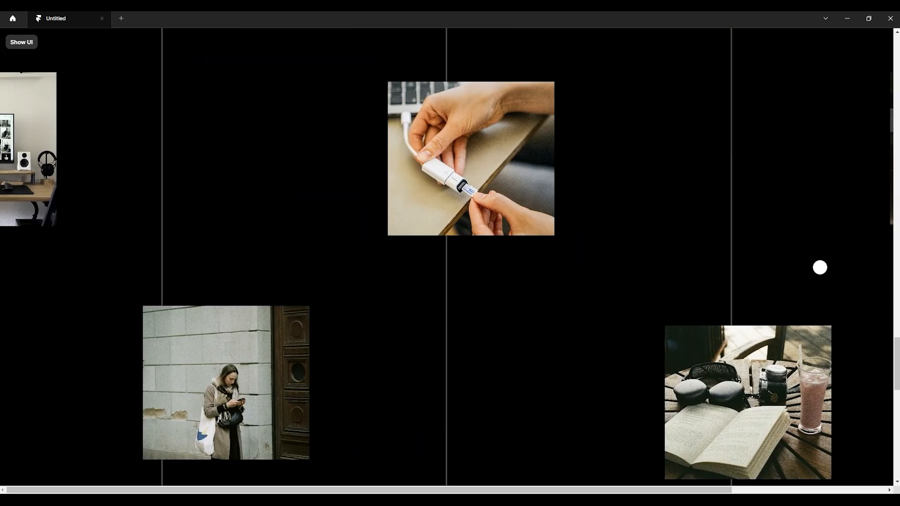
scroll(819, 269, down, 10)
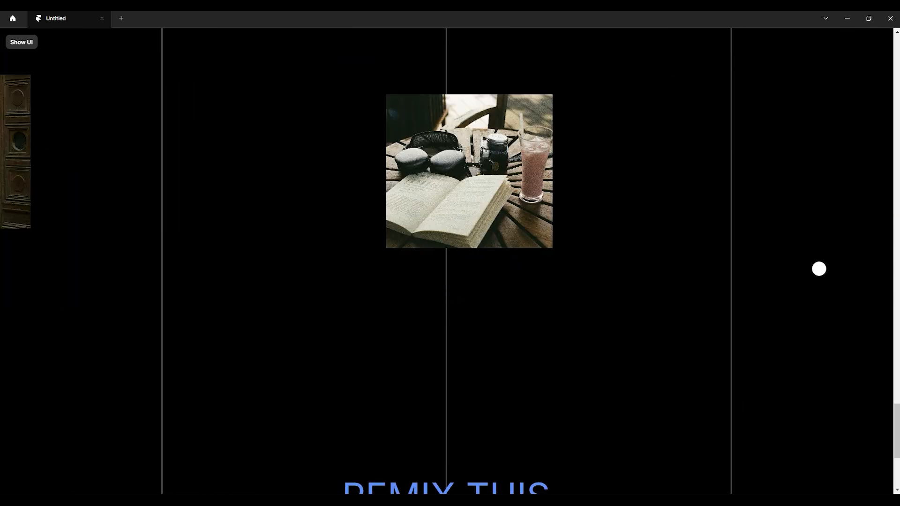
scroll(819, 269, down, 1)
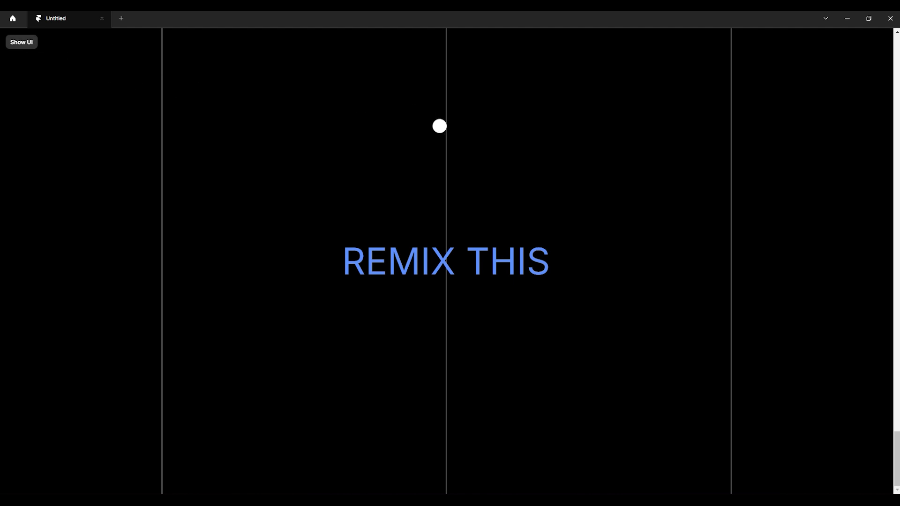
click(22, 43)
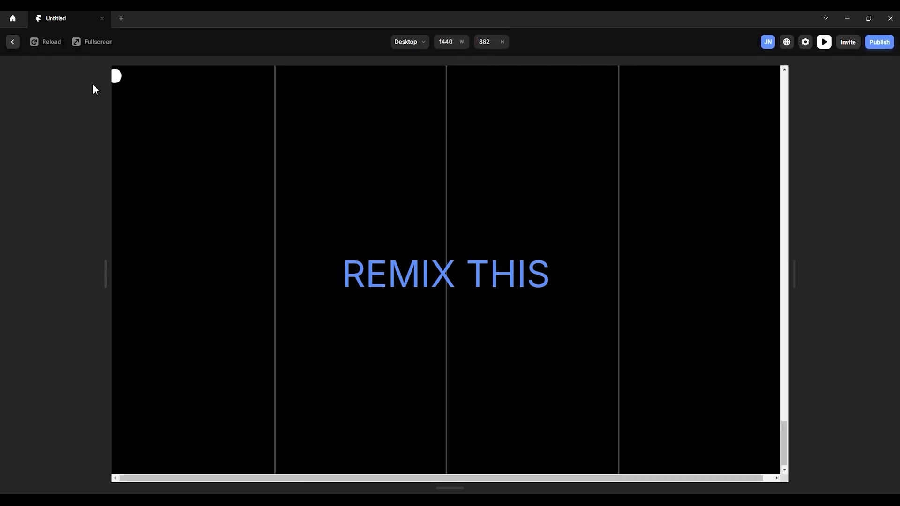